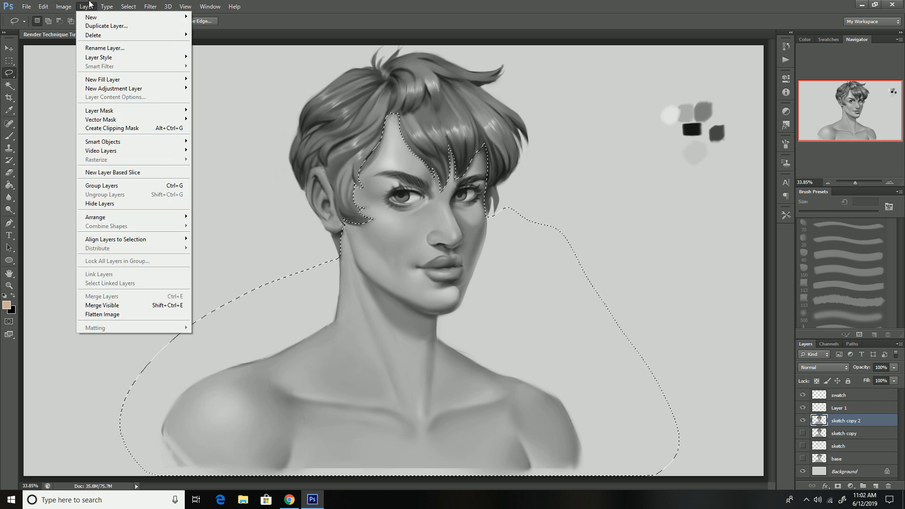
{"action": "left_click", "coordinate": [189, 165]}
{"action": "left_click", "coordinate": [61, 146]}
{"action": "double_click", "coordinate": [726, 244]}
{"action": "left_click", "coordinate": [567, 200]}
{"action": "left_click", "coordinate": [791, 193]}
{"action": "double_click", "coordinate": [545, 245]}
{"action": "left_click", "coordinate": [668, 297]}
{"action": "left_click_drag", "start_coordinate": [699, 318], "coordinate": [700, 231]}
{"action": "left_click", "coordinate": [632, 286]}
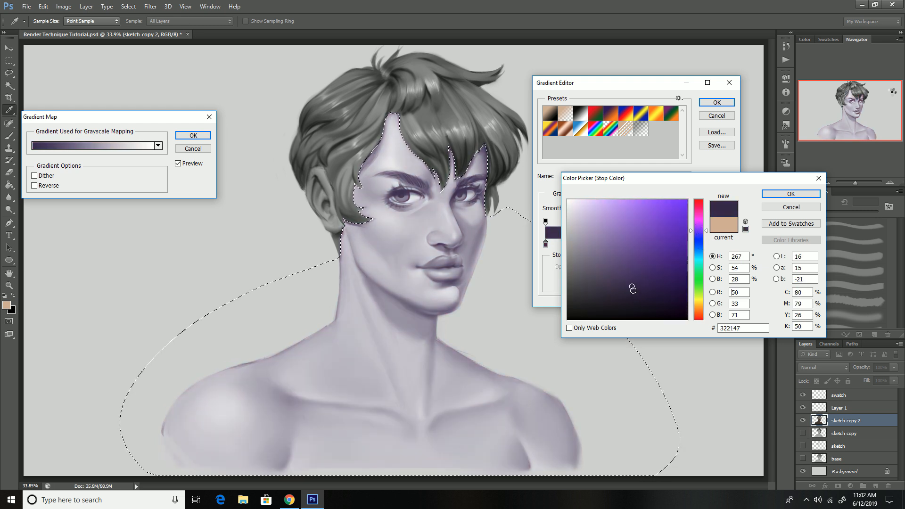
{"action": "left_click", "coordinate": [791, 207]}
{"action": "key", "text": "Escape"}
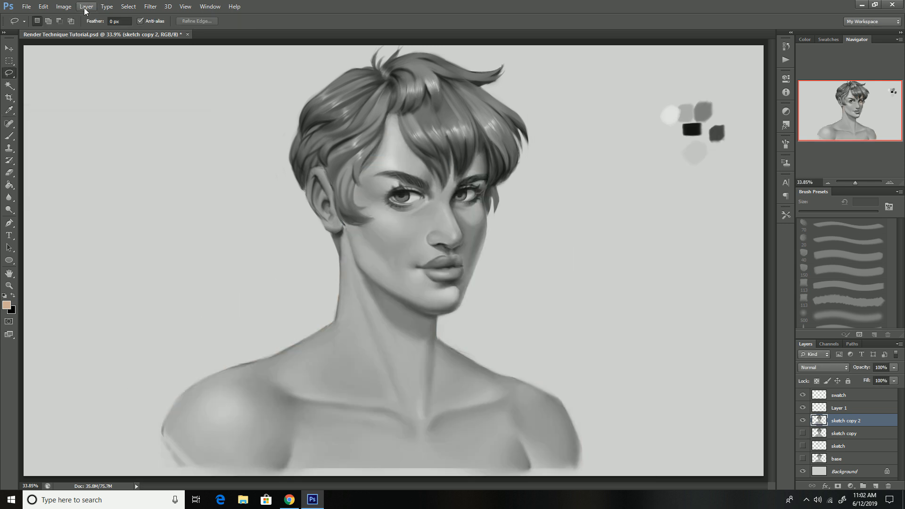
Step: Start a Gradient Map adjustment on the sketch copy 2 layer and set the gradient's starting colour stop to dark purple
{"action": "left_click", "coordinate": [64, 6]}
{"action": "mouse_move", "coordinate": [77, 30]}
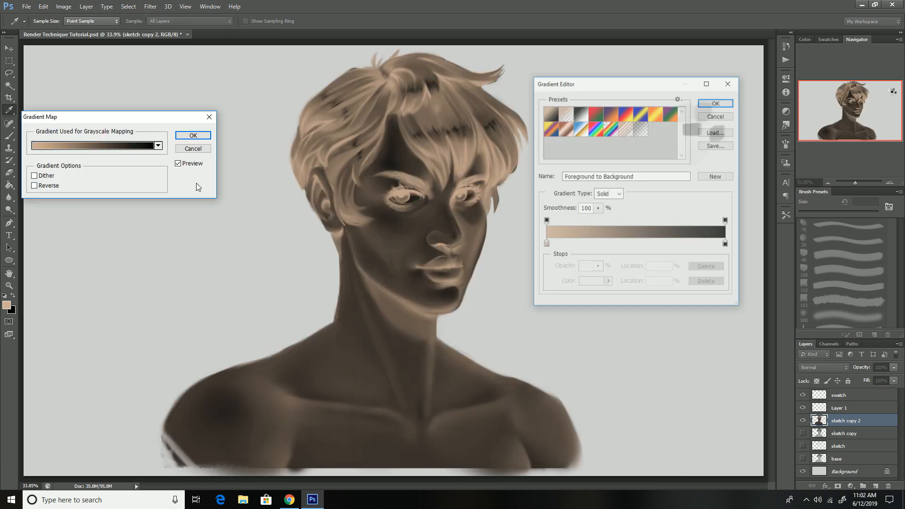
{"action": "left_click", "coordinate": [723, 243]}
{"action": "double_click", "coordinate": [545, 244]}
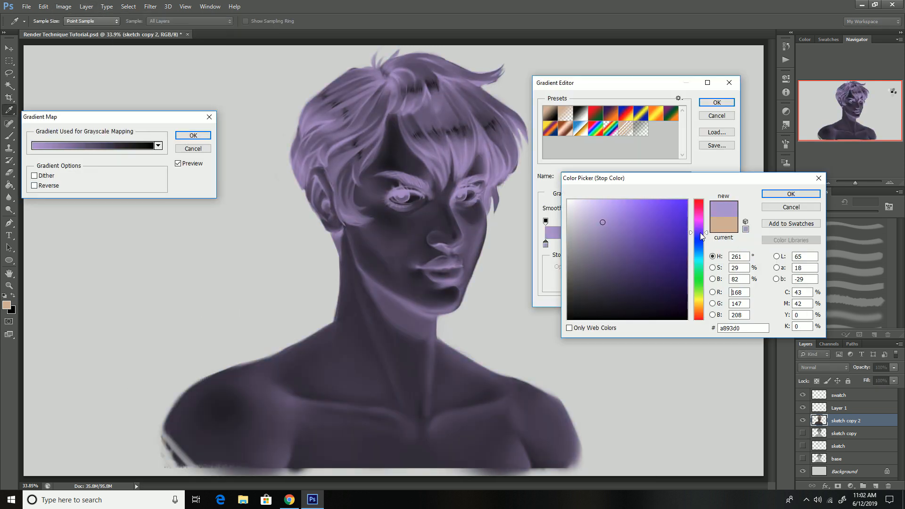
{"action": "left_click", "coordinate": [621, 293]}
{"action": "left_click", "coordinate": [791, 193]}
Step: Set the gradient's ending colour stop to pale pink, #f2e0e0
{"action": "left_click", "coordinate": [727, 243]}
{"action": "left_click", "coordinate": [595, 282]}
{"action": "left_click_drag", "start_coordinate": [643, 248], "coordinate": [575, 206]}
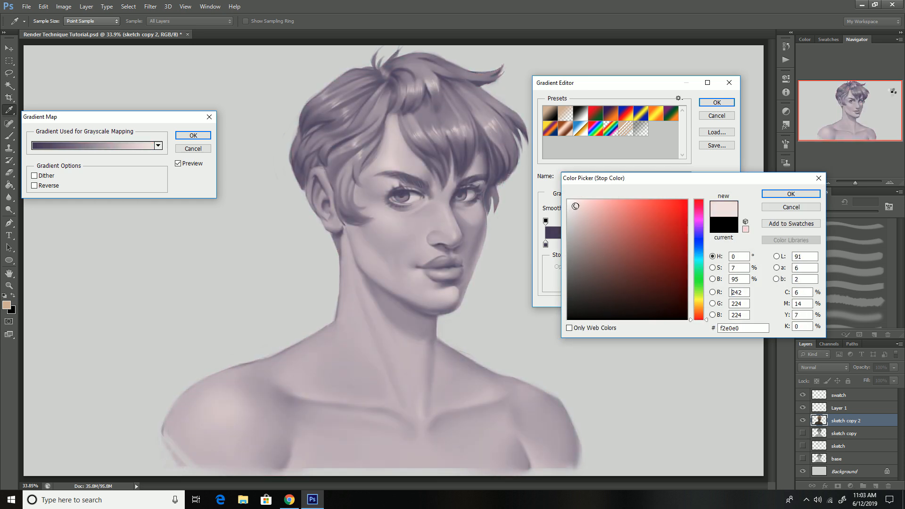
{"action": "left_click", "coordinate": [789, 195]}
Step: Change the gradient's starting stop to a deeper, more saturated purple and apply the Gradient Map
{"action": "left_click", "coordinate": [545, 244]}
{"action": "left_click", "coordinate": [595, 282]}
{"action": "left_click_drag", "start_coordinate": [668, 247], "coordinate": [667, 284]}
{"action": "left_click", "coordinate": [791, 193]}
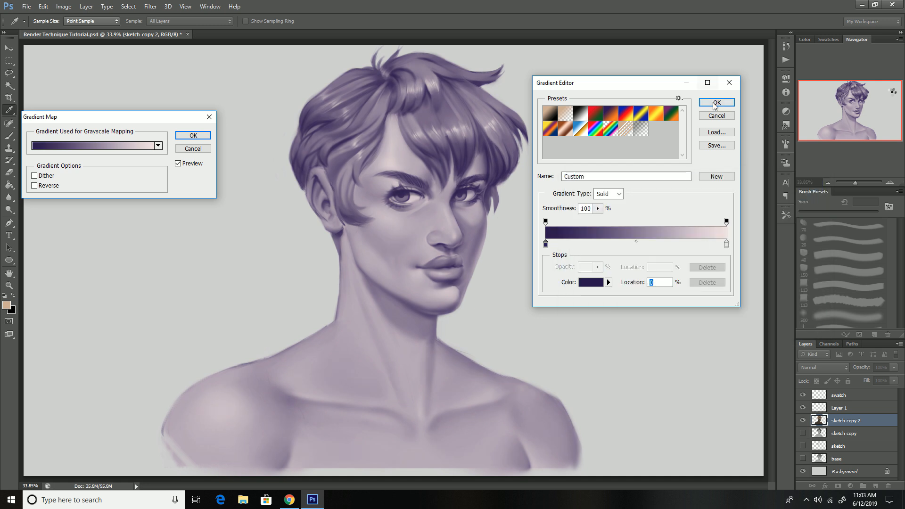
{"action": "left_click", "coordinate": [717, 102]}
{"action": "left_click", "coordinate": [184, 136]}
Step: Choose a light peach paint colour with the Brush tool and try it over the face, undoing the test stroke
{"action": "left_click", "coordinate": [839, 409]}
{"action": "key", "text": "b"}
{"action": "left_click_drag", "start_coordinate": [405, 244], "coordinate": [421, 191]}
{"action": "left_click", "coordinate": [846, 421]}
{"action": "left_click", "coordinate": [6, 305]}
{"action": "left_click", "coordinate": [790, 194]}
{"action": "mouse_move", "coordinate": [387, 235]}
{"action": "left_mouse_down"}
{"action": "mouse_move", "coordinate": [424, 188]}
{"action": "mouse_move", "coordinate": [355, 161]}
{"action": "mouse_move", "coordinate": [386, 263]}
{"action": "mouse_move", "coordinate": [461, 142]}
{"action": "left_mouse_up"}
{"action": "key", "text": "ctrl+z"}
Step: Paint the peach skin base over the face, ear, neck and shoulders on Layer 1 in Multiply mode
{"action": "left_click", "coordinate": [839, 408]}
{"action": "mouse_move", "coordinate": [471, 201]}
{"action": "left_mouse_down"}
{"action": "mouse_move", "coordinate": [467, 274]}
{"action": "mouse_move", "coordinate": [406, 278]}
{"action": "mouse_move", "coordinate": [394, 424]}
{"action": "left_mouse_up"}
{"action": "left_click_drag", "start_coordinate": [861, 214], "coordinate": [870, 214]}
{"action": "mouse_move", "coordinate": [472, 401]}
{"action": "left_mouse_down"}
{"action": "mouse_move", "coordinate": [375, 299]}
{"action": "mouse_move", "coordinate": [361, 324]}
{"action": "mouse_move", "coordinate": [279, 312]}
{"action": "mouse_move", "coordinate": [525, 431]}
{"action": "left_mouse_up"}
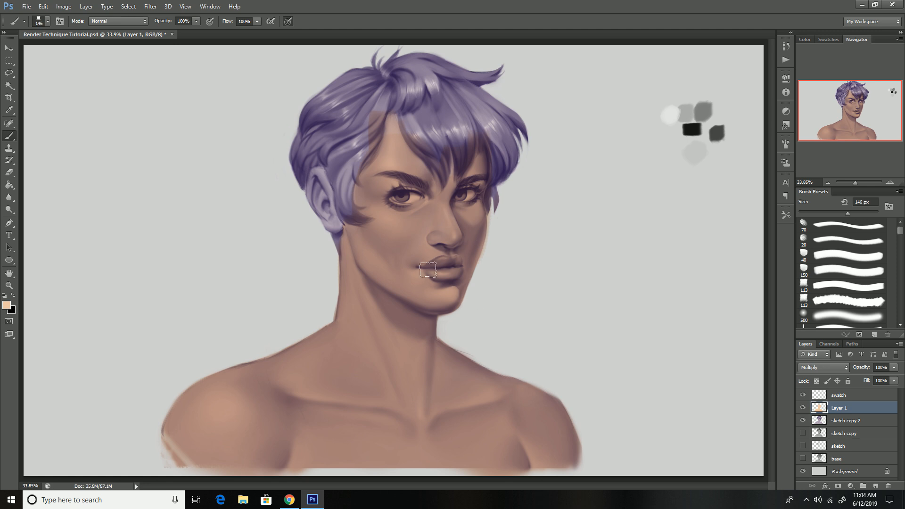
{"action": "left_click_drag", "start_coordinate": [392, 213], "coordinate": [344, 151]}
{"action": "left_click_drag", "start_coordinate": [380, 308], "coordinate": [354, 308]}
{"action": "mouse_move", "coordinate": [336, 230]}
{"action": "left_mouse_down"}
{"action": "mouse_move", "coordinate": [329, 202]}
{"action": "mouse_move", "coordinate": [332, 233]}
{"action": "left_mouse_up"}
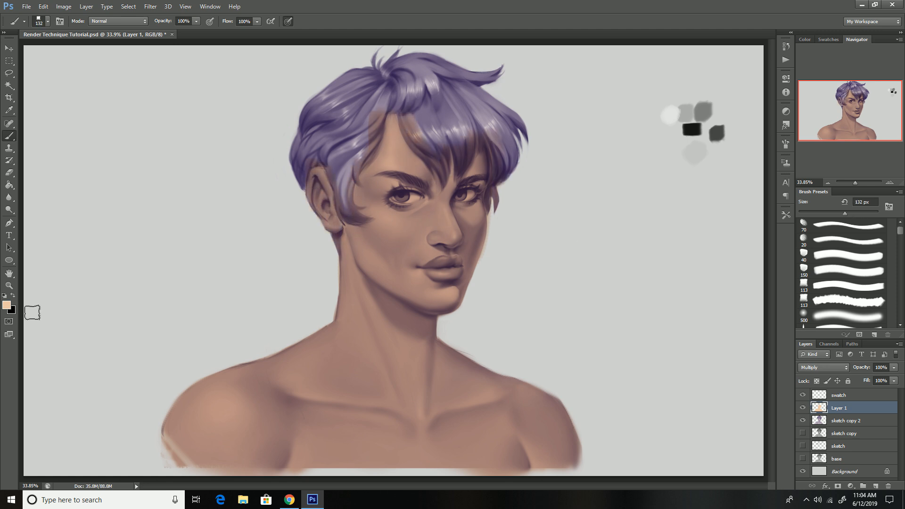
Step: Choose a blue paint colour and cover the hair from the crown to the sideburn above the ear, using a 111 px brush
{"action": "left_click", "coordinate": [7, 305]}
{"action": "left_click_drag", "start_coordinate": [700, 318], "coordinate": [701, 250]}
{"action": "left_click", "coordinate": [641, 245]}
{"action": "left_click", "coordinate": [791, 195]}
{"action": "mouse_move", "coordinate": [382, 85]}
{"action": "left_mouse_down"}
{"action": "mouse_move", "coordinate": [328, 138]}
{"action": "mouse_move", "coordinate": [382, 86]}
{"action": "mouse_move", "coordinate": [356, 158]}
{"action": "mouse_move", "coordinate": [350, 137]}
{"action": "mouse_move", "coordinate": [345, 195]}
{"action": "mouse_move", "coordinate": [350, 173]}
{"action": "left_mouse_up"}
{"action": "key", "text": "bracketleft"}
{"action": "left_click_drag", "start_coordinate": [839, 214], "coordinate": [823, 214]}
{"action": "mouse_move", "coordinate": [358, 174]}
{"action": "left_mouse_down"}
{"action": "mouse_move", "coordinate": [361, 164]}
{"action": "mouse_move", "coordinate": [343, 188]}
{"action": "left_mouse_up"}
{"action": "mouse_move", "coordinate": [307, 160]}
{"action": "left_mouse_down"}
{"action": "mouse_move", "coordinate": [313, 118]}
{"action": "mouse_move", "coordinate": [301, 174]}
{"action": "left_mouse_up"}
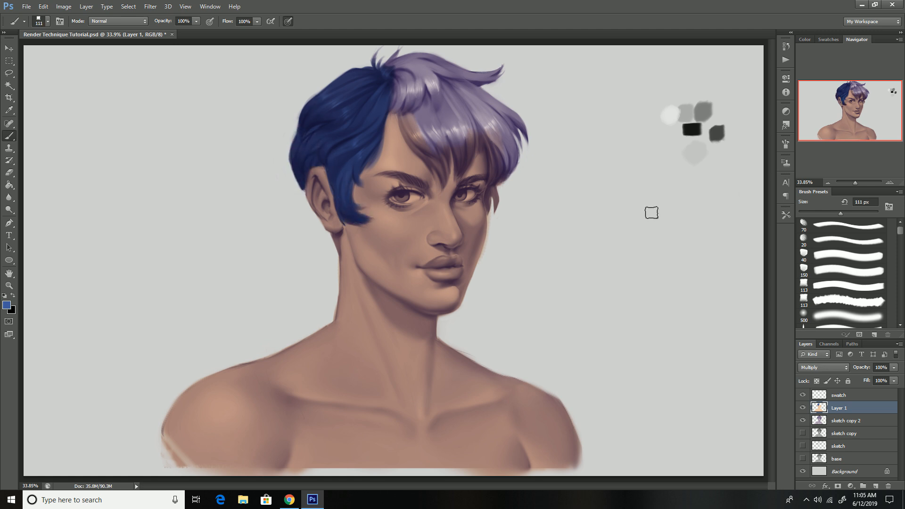
Step: Paint the remaining hair across the top and fringe in blue, varied with purple and cyan tones
{"action": "mouse_move", "coordinate": [396, 55]}
{"action": "left_mouse_down"}
{"action": "mouse_move", "coordinate": [458, 76]}
{"action": "mouse_move", "coordinate": [402, 87]}
{"action": "mouse_move", "coordinate": [412, 103]}
{"action": "mouse_move", "coordinate": [447, 94]}
{"action": "mouse_move", "coordinate": [490, 125]}
{"action": "mouse_move", "coordinate": [425, 61]}
{"action": "mouse_move", "coordinate": [509, 172]}
{"action": "mouse_move", "coordinate": [521, 137]}
{"action": "left_mouse_up"}
{"action": "left_click_drag", "start_coordinate": [852, 214], "coordinate": [838, 214]}
{"action": "mouse_move", "coordinate": [430, 143]}
{"action": "left_mouse_down"}
{"action": "mouse_move", "coordinate": [493, 170]}
{"action": "mouse_move", "coordinate": [491, 190]}
{"action": "left_mouse_up"}
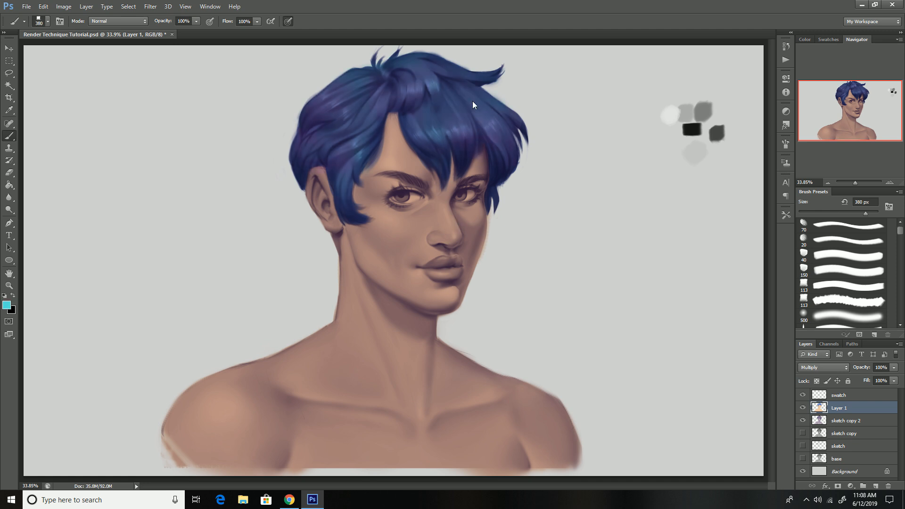
Step: Choose a green paint colour and glaze touches of it through the blue hair with a smaller brush
{"action": "left_click", "coordinate": [7, 305]}
{"action": "left_click", "coordinate": [699, 272]}
{"action": "left_click", "coordinate": [791, 194]}
{"action": "left_click_drag", "start_coordinate": [866, 214], "coordinate": [844, 214]}
Step: Set the paint colour to orange and select the square 113 px brush preset
{"action": "left_click", "coordinate": [6, 306]}
{"action": "left_click", "coordinate": [700, 306]}
{"action": "left_click", "coordinate": [791, 194]}
{"action": "left_click", "coordinate": [844, 316]}
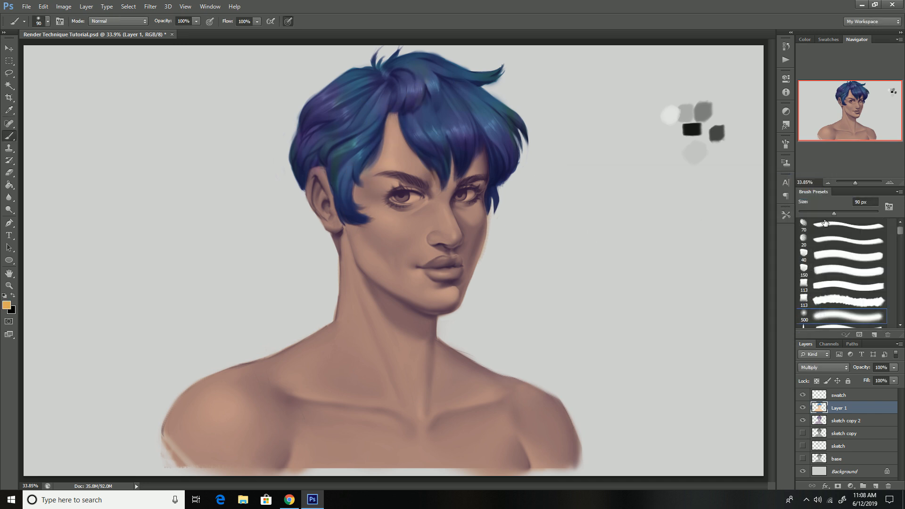
{"action": "left_click", "coordinate": [844, 256]}
{"action": "left_click", "coordinate": [844, 286]}
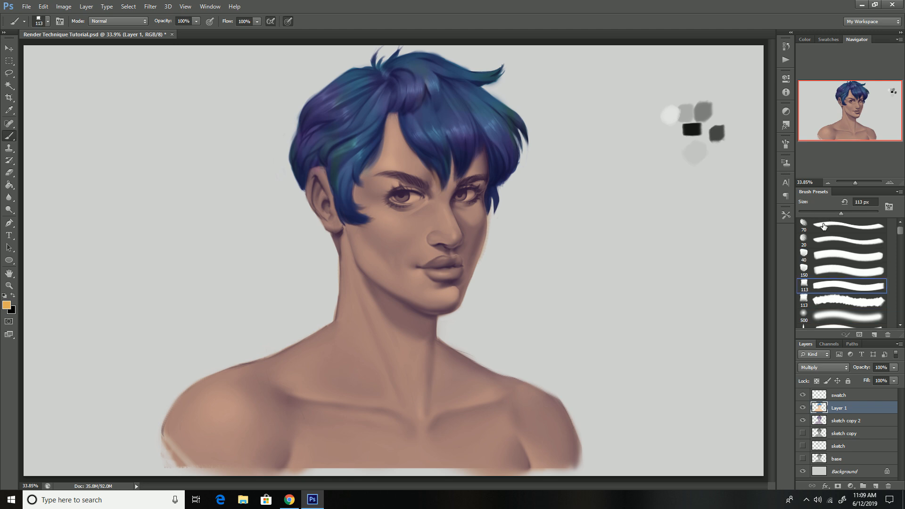
Step: Reduce the brush to 66 px, choose a light grey and paint over both eyes to brighten them
{"action": "left_click_drag", "start_coordinate": [840, 214], "coordinate": [825, 214]}
{"action": "left_click", "coordinate": [7, 305]}
{"action": "left_click", "coordinate": [699, 203]}
{"action": "left_click", "coordinate": [568, 216]}
{"action": "left_click", "coordinate": [792, 194]}
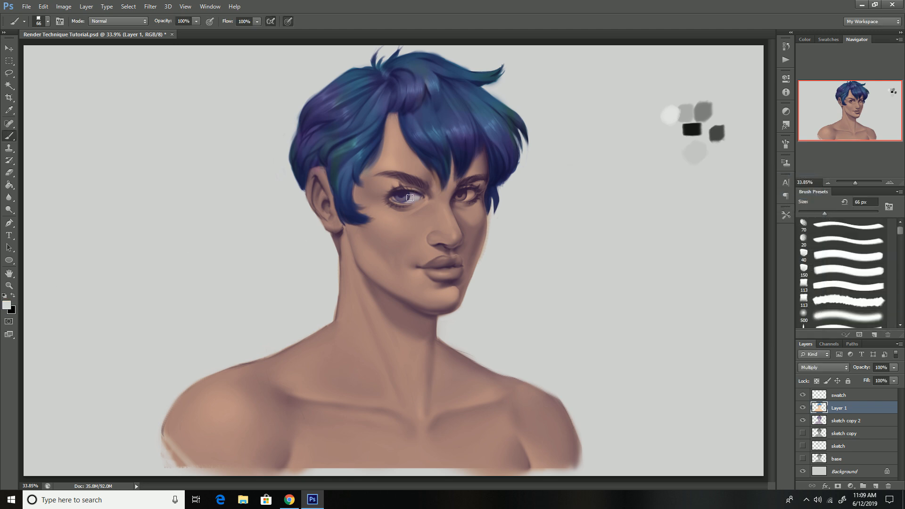
{"action": "left_click", "coordinate": [7, 306]}
{"action": "left_click", "coordinate": [570, 206]}
{"action": "left_click", "coordinate": [792, 195]}
Step: Choose a soft pink paint colour and tint the lips with a smaller brush
{"action": "left_click_drag", "start_coordinate": [825, 214], "coordinate": [816, 214]}
{"action": "left_click", "coordinate": [7, 306]}
{"action": "left_click", "coordinate": [602, 218]}
{"action": "left_click", "coordinate": [792, 194]}
Step: Choose a stronger salmon colour and repaint the lips, blending them with the soft brush at 79 px
{"action": "left_click", "coordinate": [6, 306]}
{"action": "left_click", "coordinate": [614, 214]}
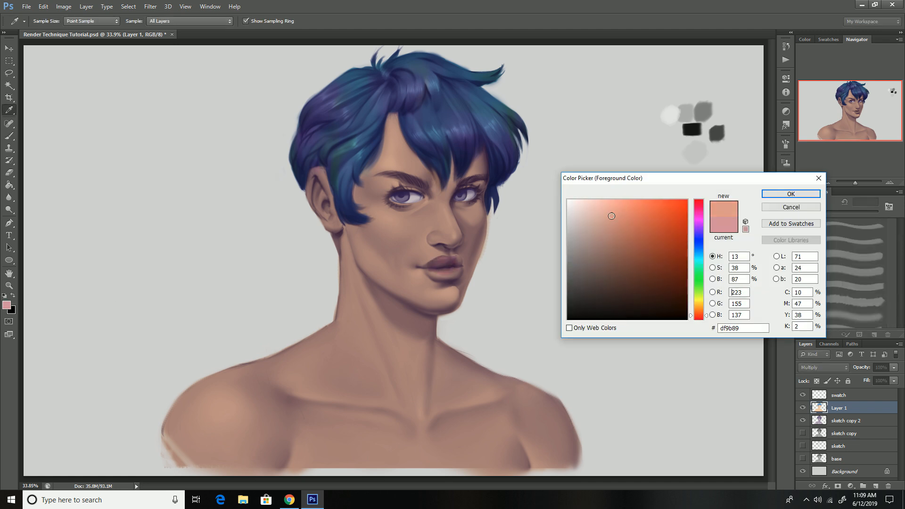
{"action": "left_click", "coordinate": [791, 194]}
{"action": "left_click", "coordinate": [7, 305]}
{"action": "left_click", "coordinate": [624, 218]}
{"action": "left_click", "coordinate": [791, 193]}
{"action": "mouse_move", "coordinate": [446, 261]}
{"action": "left_mouse_down"}
{"action": "mouse_move", "coordinate": [460, 262]}
{"action": "mouse_move", "coordinate": [434, 274]}
{"action": "mouse_move", "coordinate": [426, 268]}
{"action": "left_mouse_up"}
{"action": "left_click", "coordinate": [839, 316]}
{"action": "left_click", "coordinate": [830, 213]}
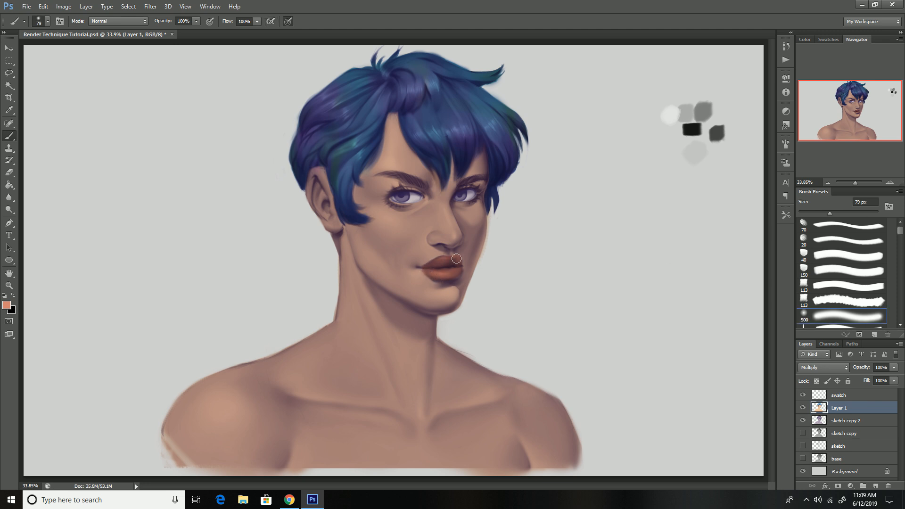
Step: Try a salmon blush stroke on the cheek with a large soft brush
{"action": "left_click", "coordinate": [7, 306]}
{"action": "left_click", "coordinate": [625, 215]}
{"action": "left_click", "coordinate": [791, 194]}
{"action": "left_click", "coordinate": [873, 214]}
{"action": "left_click_drag", "start_coordinate": [872, 214], "coordinate": [871, 214]}
{"action": "left_click_drag", "start_coordinate": [365, 214], "coordinate": [376, 220]}
{"action": "key", "text": "ctrl+z"}
Step: Choose a saturated coral colour and paint soft blush on the cheeks with the soft brush at 499 px
{"action": "left_click", "coordinate": [7, 306]}
{"action": "left_click", "coordinate": [699, 314]}
{"action": "left_click", "coordinate": [628, 220]}
{"action": "left_click", "coordinate": [791, 194]}
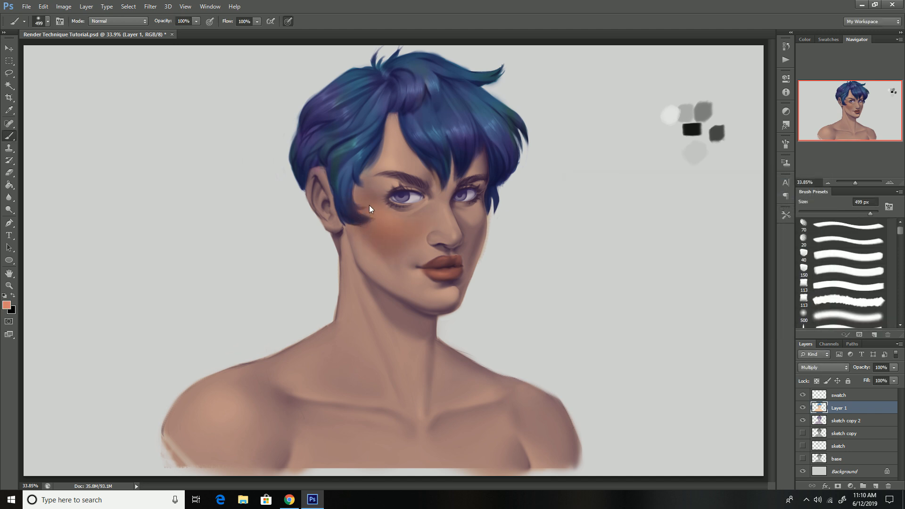
{"action": "left_click", "coordinate": [872, 214]}
{"action": "key", "text": "ctrl+z"}
Step: Try to soften the cheek blush with a soft eraser
{"action": "key", "text": "e"}
{"action": "left_click", "coordinate": [849, 316]}
{"action": "left_click_drag", "start_coordinate": [414, 226], "coordinate": [399, 231]}
{"action": "key", "text": "ctrl+z"}
Step: Set Layer 1 to Normal blending and dab peach and coral skin colours onto the swatch layer below the grey swatches
{"action": "key", "text": "b"}
{"action": "left_click", "coordinate": [849, 286]}
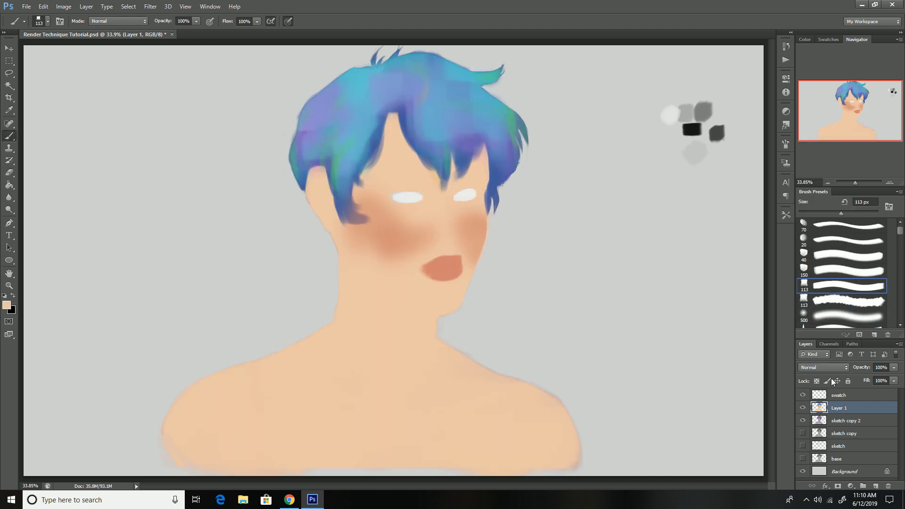
{"action": "left_click", "coordinate": [832, 395]}
{"action": "left_click", "coordinate": [384, 231], "text": "alt"}
{"action": "left_click", "coordinate": [708, 204]}
Step: Sample the hair's blue, purple and green, dab each onto the swatch layer, and return Layer 1 to Multiply
{"action": "left_click", "coordinate": [475, 100], "text": "alt"}
{"action": "left_click", "coordinate": [667, 176]}
{"action": "left_click", "coordinate": [301, 133], "text": "alt"}
{"action": "left_click", "coordinate": [666, 190]}
{"action": "left_click", "coordinate": [516, 115], "text": "alt"}
{"action": "left_click", "coordinate": [675, 185]}
{"action": "left_click", "coordinate": [839, 408]}
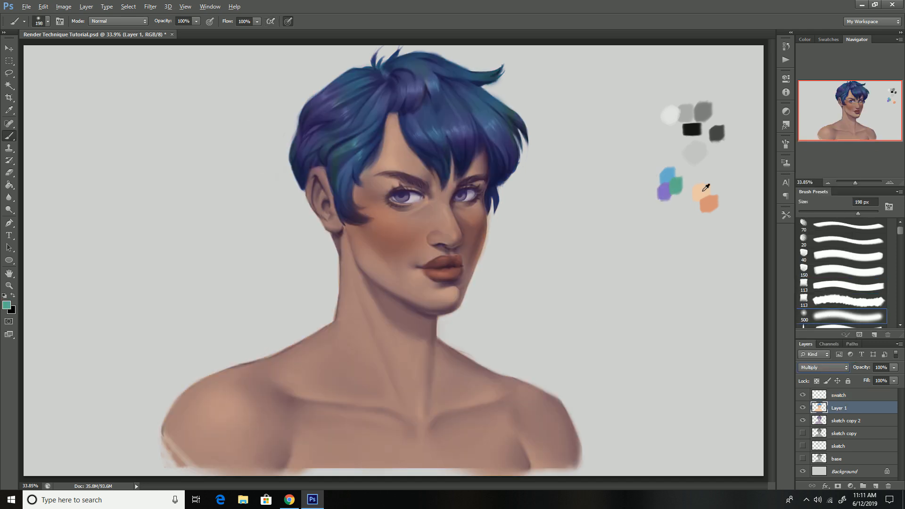
Step: Soften the cheek blush with the peach swatch at 380 px and tint the ear and neck edge with coral
{"action": "left_click", "coordinate": [706, 188], "text": "alt"}
{"action": "left_click_drag", "start_coordinate": [858, 213], "coordinate": [864, 216]}
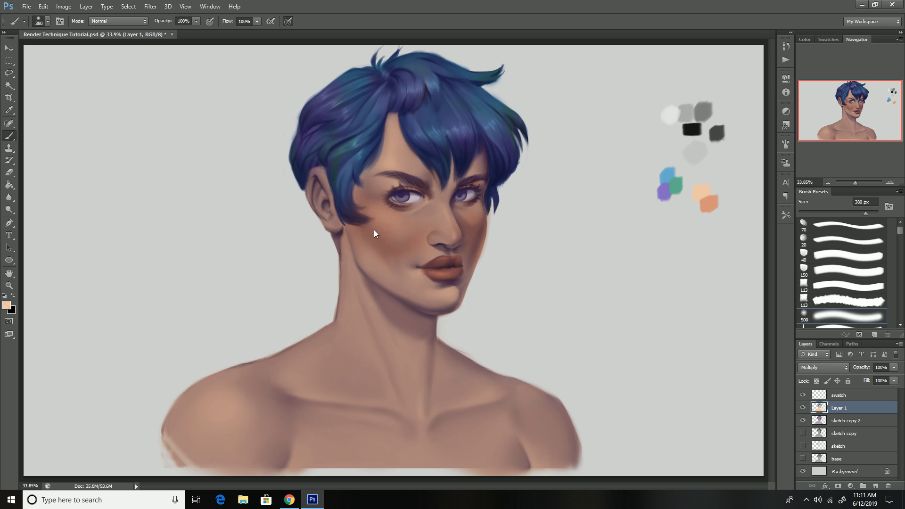
{"action": "left_click", "coordinate": [448, 317], "text": "alt"}
{"action": "left_click_drag", "start_coordinate": [316, 179], "coordinate": [323, 193]}
{"action": "left_click_drag", "start_coordinate": [866, 214], "coordinate": [846, 216]}
{"action": "left_click_drag", "start_coordinate": [345, 262], "coordinate": [336, 338]}
Step: Warm both shoulders with coral using a large soft brush and add the same tint along the far jaw with a smaller one
{"action": "left_click_drag", "start_coordinate": [845, 215], "coordinate": [869, 215]}
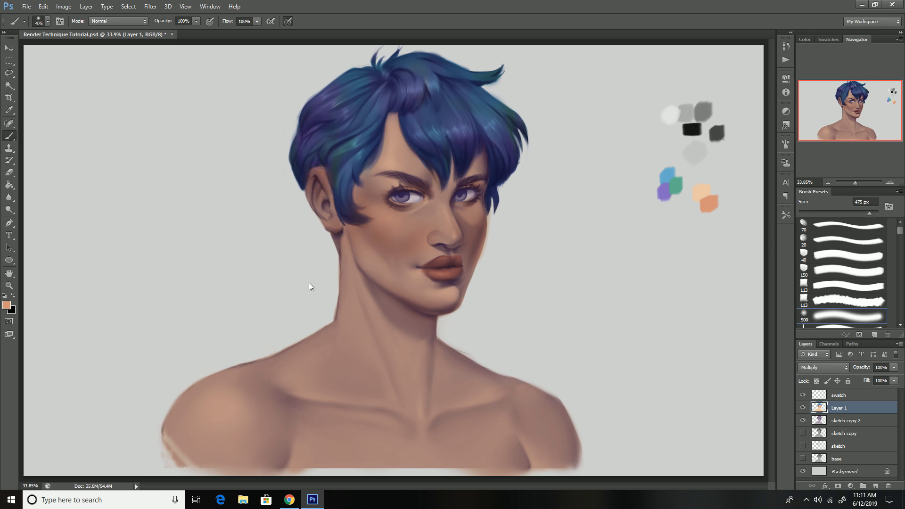
{"action": "left_click_drag", "start_coordinate": [427, 335], "coordinate": [537, 394]}
{"action": "key", "text": "ctrl+z"}
{"action": "left_click_drag", "start_coordinate": [869, 214], "coordinate": [874, 215]}
{"action": "left_click_drag", "start_coordinate": [570, 399], "coordinate": [582, 387]}
{"action": "left_click_drag", "start_coordinate": [873, 215], "coordinate": [872, 215]}
{"action": "mouse_move", "coordinate": [229, 412]}
{"action": "left_mouse_down"}
{"action": "mouse_move", "coordinate": [224, 402]}
{"action": "mouse_move", "coordinate": [157, 428]}
{"action": "left_mouse_up"}
{"action": "left_click_drag", "start_coordinate": [872, 214], "coordinate": [858, 214]}
{"action": "left_click_drag", "start_coordinate": [468, 267], "coordinate": [467, 282]}
Step: Reset the paint colours to black and white and switch to the Eraser with the square preset at 46 px
{"action": "key", "text": "d"}
{"action": "left_click", "coordinate": [849, 286]}
{"action": "left_click_drag", "start_coordinate": [837, 214], "coordinate": [811, 215]}
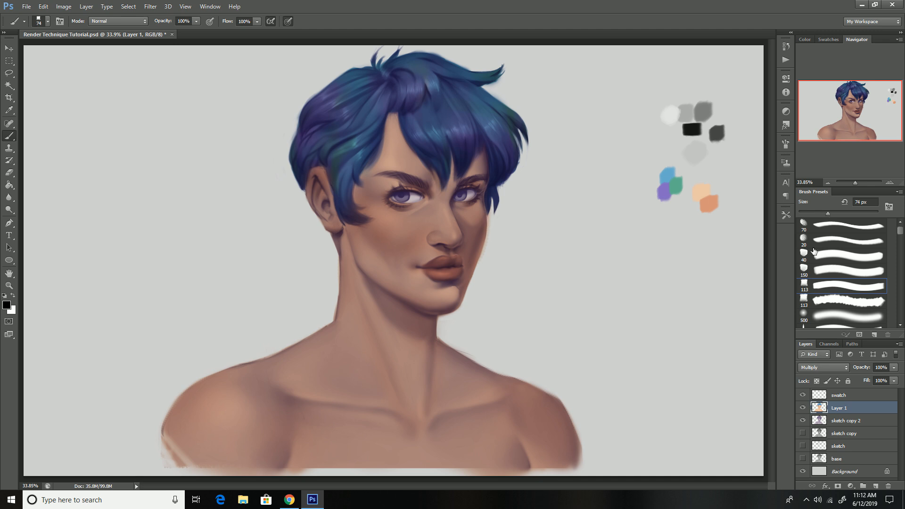
{"action": "key", "text": "e"}
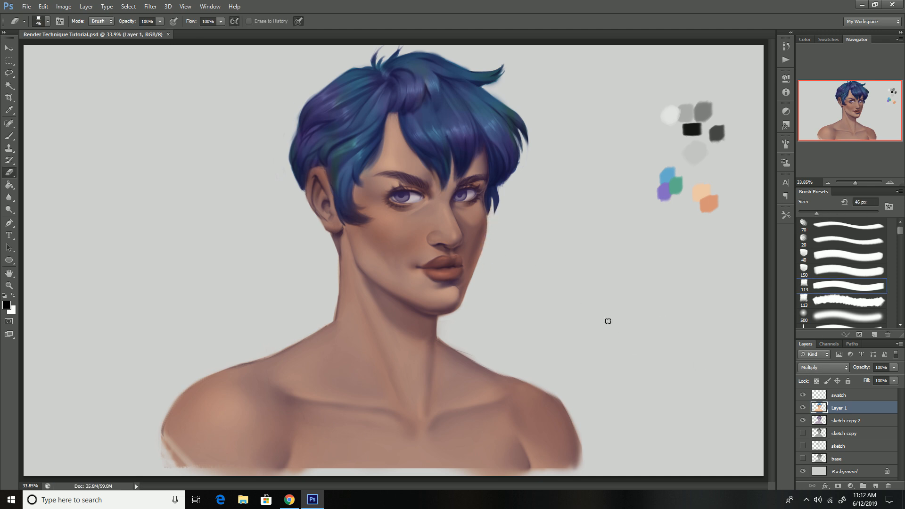
Step: Return to the Brush tool with the soft 500 px preset, sample the peach swatch and shift it to a more saturated tone
{"action": "key", "text": "b"}
{"action": "left_click", "coordinate": [849, 316]}
{"action": "mouse_move", "coordinate": [858, 214]}
{"action": "left_mouse_down"}
{"action": "mouse_move", "coordinate": [822, 214]}
{"action": "mouse_move", "coordinate": [857, 214]}
{"action": "left_mouse_up"}
{"action": "left_click", "coordinate": [705, 184], "text": "alt"}
{"action": "left_click", "coordinate": [7, 305]}
{"action": "left_click", "coordinate": [642, 228]}
{"action": "left_click", "coordinate": [795, 195]}
Step: Choose a saturated reddish colour, paint soft eyeshadow around the eyes, and set the soft brush to 250 px
{"action": "left_click", "coordinate": [6, 306]}
{"action": "left_click", "coordinate": [700, 316]}
{"action": "left_click", "coordinate": [637, 213]}
{"action": "left_click", "coordinate": [793, 194]}
{"action": "left_click_drag", "start_coordinate": [374, 192], "coordinate": [409, 184]}
{"action": "left_click_drag", "start_coordinate": [856, 214], "coordinate": [863, 214]}
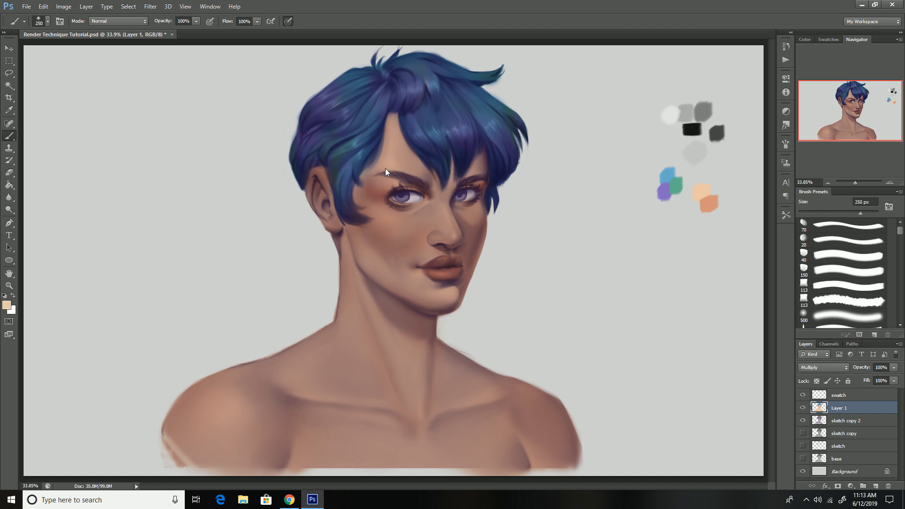
Step: Sample the darker peach swatch and reduce the soft brush to a small size for detail around the eyes
{"action": "left_click", "coordinate": [709, 204], "text": "alt"}
{"action": "key", "text": "bracketleft"}
{"action": "key", "text": "bracketleft"}
{"action": "key", "text": "bracketleft"}
{"action": "key", "text": "bracketleft"}
{"action": "key", "text": "bracketleft"}
{"action": "key", "text": "bracketleft"}
{"action": "key", "text": "bracketleft"}
{"action": "key", "text": "bracketleft"}
{"action": "key", "text": "bracketleft"}
{"action": "key", "text": "bracketleft"}
Step: Use the square preset at 23 px with a saturated coral colour to tint both irises reddish
{"action": "left_click", "coordinate": [841, 286]}
{"action": "key", "text": "bracketleft"}
{"action": "key", "text": "bracketleft"}
{"action": "key", "text": "bracketleft"}
{"action": "key", "text": "bracketleft"}
{"action": "key", "text": "bracketleft"}
{"action": "key", "text": "bracketleft"}
{"action": "key", "text": "bracketleft"}
{"action": "key", "text": "bracketleft"}
{"action": "left_click", "coordinate": [7, 305]}
{"action": "left_click", "coordinate": [700, 316]}
{"action": "left_click", "coordinate": [648, 212]}
{"action": "left_click", "coordinate": [635, 206]}
{"action": "left_click", "coordinate": [790, 194]}
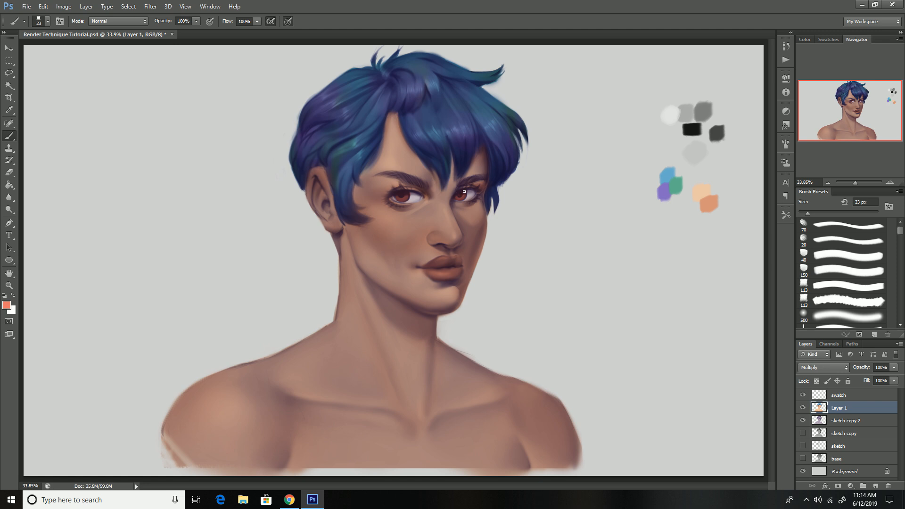
Step: Save the document and toggle Layer 1's visibility to compare the colouring, with the soft brush set to 99 px
{"action": "key", "text": "ctrl+s"}
{"action": "left_click", "coordinate": [851, 317]}
{"action": "left_click", "coordinate": [803, 408]}
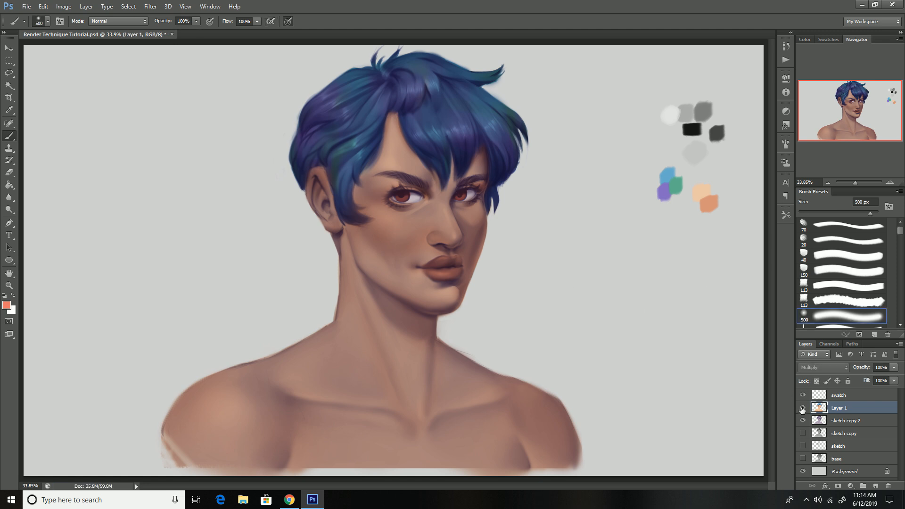
{"action": "left_click", "coordinate": [802, 409]}
{"action": "left_click_drag", "start_coordinate": [870, 213], "coordinate": [833, 216]}
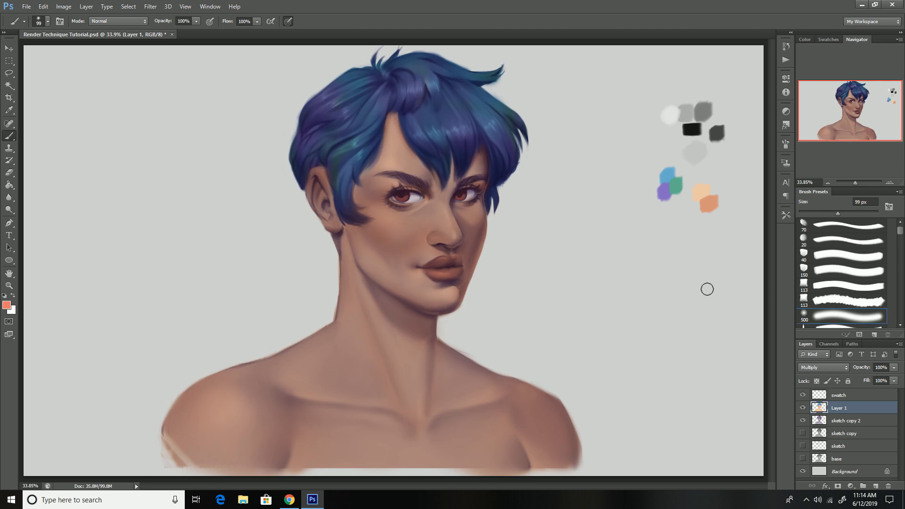
Step: Create an Overlay layer above Layer 1 and brush the peach swatch colours over the face with a large soft brush
{"action": "left_click", "coordinate": [876, 486]}
{"action": "left_click", "coordinate": [823, 367]}
{"action": "left_click", "coordinate": [815, 238]}
{"action": "left_click", "coordinate": [708, 204], "text": "alt"}
{"action": "left_click_drag", "start_coordinate": [855, 214], "coordinate": [870, 216]}
{"action": "left_click_drag", "start_coordinate": [401, 176], "coordinate": [374, 161]}
{"action": "left_click", "coordinate": [701, 194], "text": "alt"}
{"action": "left_click_drag", "start_coordinate": [869, 215], "coordinate": [875, 214]}
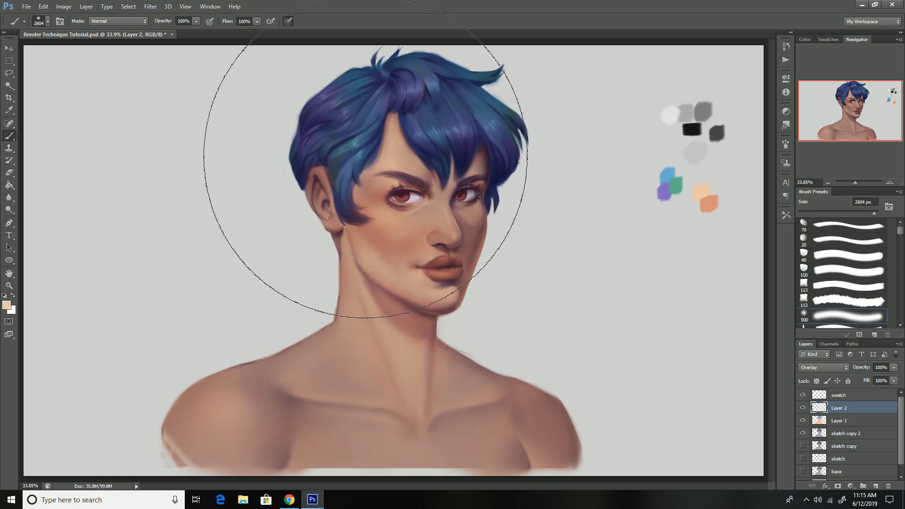
Step: Merge Layer 1 into sketch copy 2 and set the foreground colour to light peach f5d2c1
{"action": "left_click", "coordinate": [839, 421]}
{"action": "left_click", "coordinate": [819, 421], "text": "ctrl"}
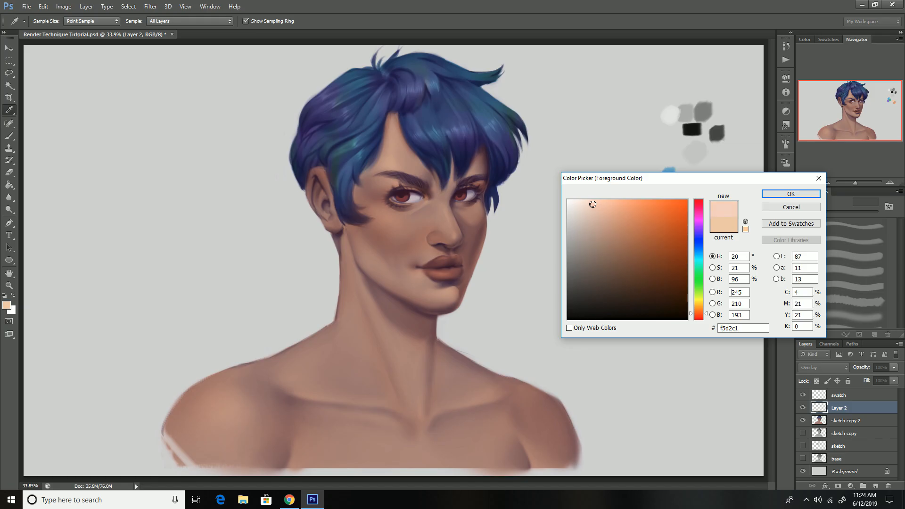
{"action": "left_click", "coordinate": [791, 194]}
Step: Undo a test dab of peach on the cheek and choose a muted greyish pink with sketch copy 2 selected
{"action": "left_click", "coordinate": [419, 230]}
{"action": "key", "text": "ctrl+z"}
{"action": "left_click", "coordinate": [846, 421]}
{"action": "left_click", "coordinate": [6, 306]}
{"action": "left_click", "coordinate": [699, 318]}
{"action": "left_click", "coordinate": [582, 227]}
{"action": "key", "text": "Return"}
{"action": "key", "text": "b"}
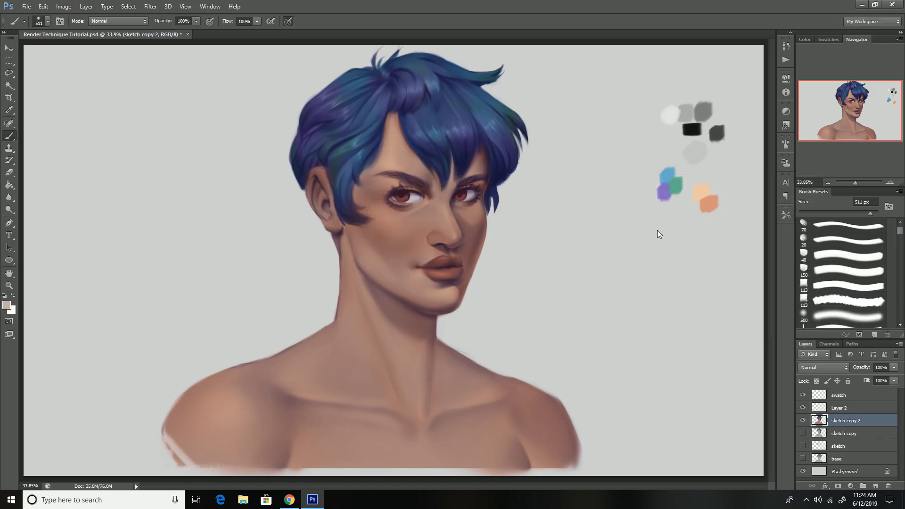
Step: On the Overlay layer, choose a light pink and softly brush it over the face, neck and chest
{"action": "left_click", "coordinate": [839, 408]}
{"action": "left_click", "coordinate": [6, 306]}
{"action": "left_click", "coordinate": [591, 212]}
{"action": "left_click", "coordinate": [791, 194]}
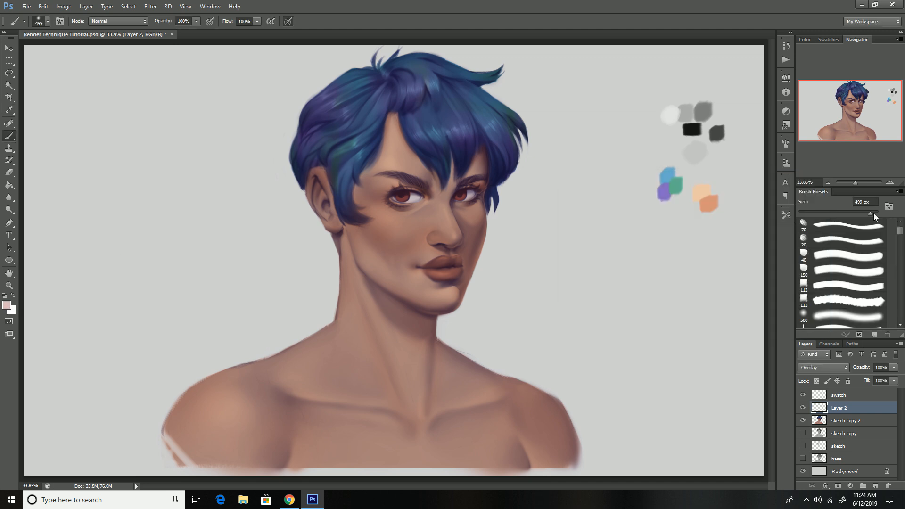
{"action": "mouse_move", "coordinate": [415, 217]}
{"action": "left_mouse_down"}
{"action": "mouse_move", "coordinate": [382, 327]}
{"action": "mouse_move", "coordinate": [459, 411]}
{"action": "left_mouse_up"}
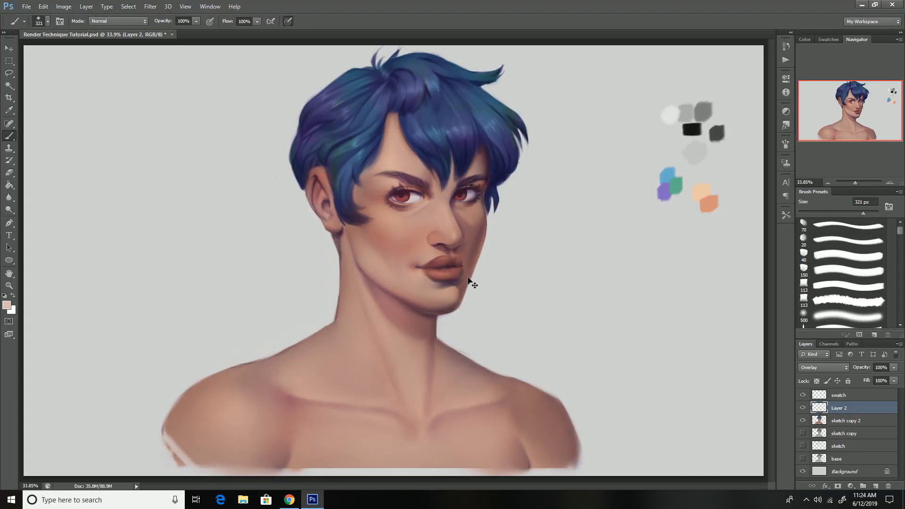
Step: Choose a light blue and brighten the hair on the Overlay layer with the soft brush at 499 px
{"action": "left_click", "coordinate": [6, 306]}
{"action": "left_click", "coordinate": [699, 253]}
{"action": "left_click", "coordinate": [791, 193]}
{"action": "left_click_drag", "start_coordinate": [871, 215], "coordinate": [870, 215]}
{"action": "mouse_move", "coordinate": [372, 97]}
{"action": "left_mouse_down"}
{"action": "mouse_move", "coordinate": [318, 152]}
{"action": "mouse_move", "coordinate": [400, 71]}
{"action": "left_mouse_up"}
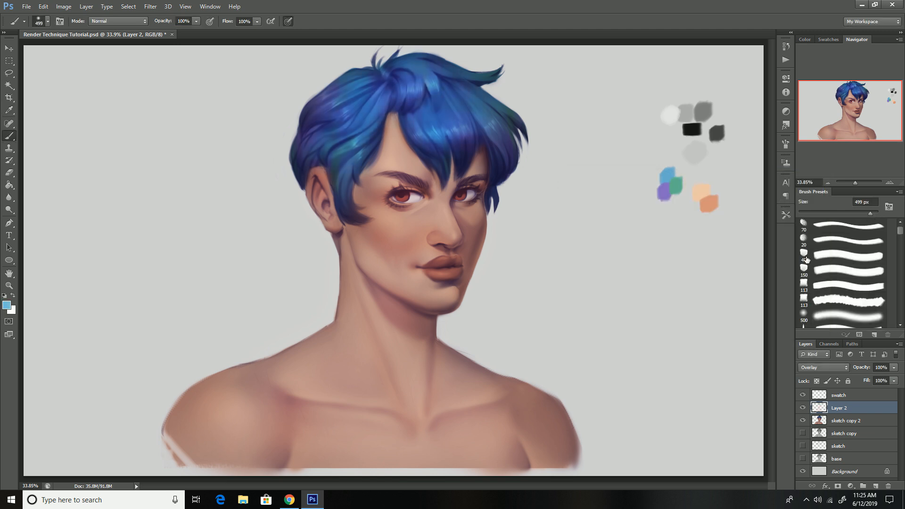
Step: Create a new layer above sketch copy 2 and choose a muted greyish pink as the paint colour
{"action": "left_click", "coordinate": [846, 421]}
{"action": "left_click", "coordinate": [875, 486]}
{"action": "left_click", "coordinate": [834, 214]}
{"action": "left_click", "coordinate": [582, 251], "text": "alt"}
{"action": "left_click", "coordinate": [7, 305]}
{"action": "left_click", "coordinate": [699, 313]}
{"action": "left_click", "coordinate": [584, 232]}
{"action": "left_click", "coordinate": [791, 194]}
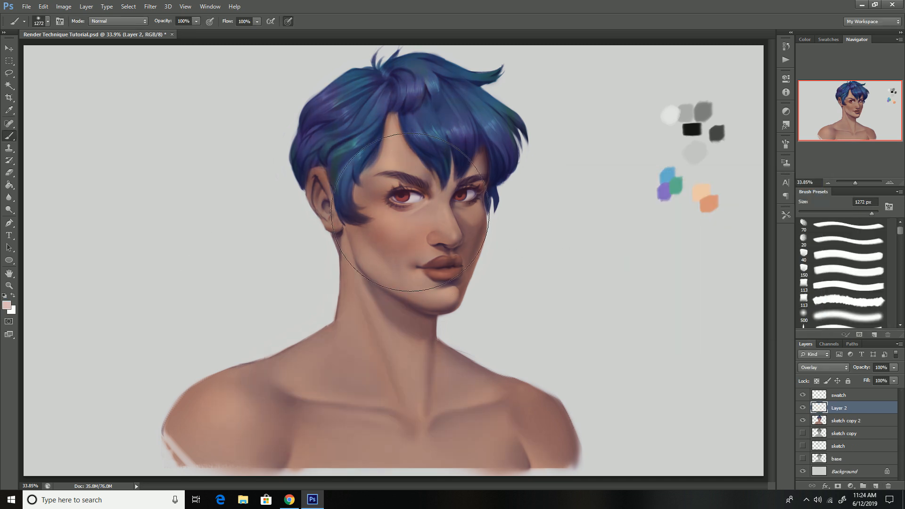
Step: Resize the soft brush and glaze light pink over the ear and surrounding skin on the Overlay layer
{"action": "left_click", "coordinate": [847, 214]}
{"action": "mouse_move", "coordinate": [317, 177]}
{"action": "left_mouse_down"}
{"action": "mouse_move", "coordinate": [330, 221]}
{"action": "mouse_move", "coordinate": [323, 201]}
{"action": "left_mouse_up"}
Step: Choose a light blue and brush glowing highlights over the crown, fringe and side hair with the 499 px soft brush
{"action": "left_click", "coordinate": [7, 306]}
{"action": "left_click", "coordinate": [699, 253]}
{"action": "left_click", "coordinate": [791, 194]}
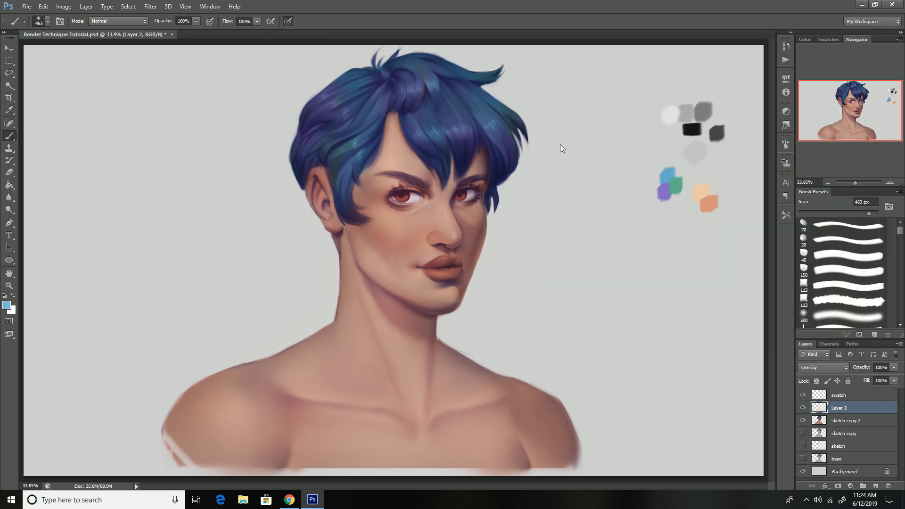
{"action": "left_click_drag", "start_coordinate": [871, 214], "coordinate": [871, 214]}
{"action": "left_click_drag", "start_coordinate": [373, 101], "coordinate": [318, 152]}
{"action": "left_click_drag", "start_coordinate": [429, 122], "coordinate": [400, 70]}
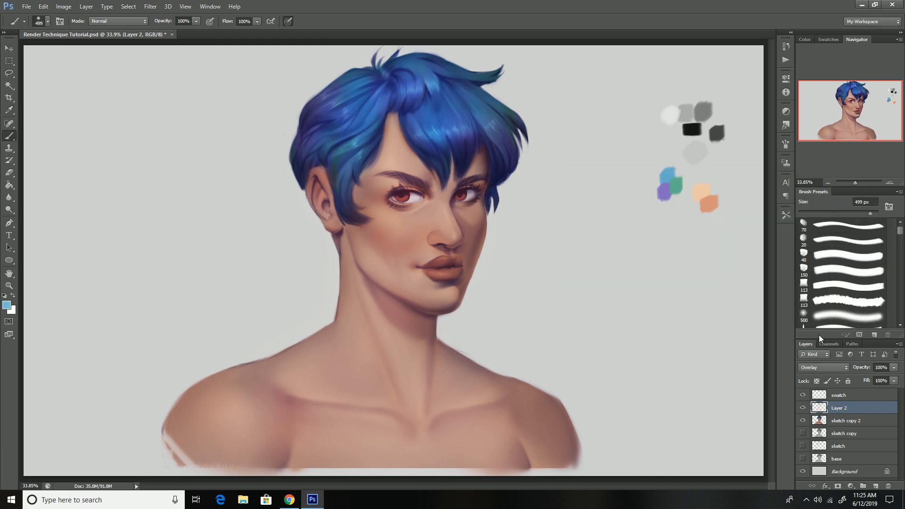
Step: On a new normal layer above sketch copy 2, brush muted pink reflected light along the underside of the chin
{"action": "left_click", "coordinate": [846, 421]}
{"action": "left_click", "coordinate": [876, 486]}
{"action": "left_click", "coordinate": [835, 214]}
{"action": "left_click", "coordinate": [587, 254], "text": "alt"}
{"action": "left_click", "coordinate": [7, 306]}
{"action": "left_click", "coordinate": [698, 315]}
{"action": "left_click", "coordinate": [582, 234]}
{"action": "left_click", "coordinate": [791, 193]}
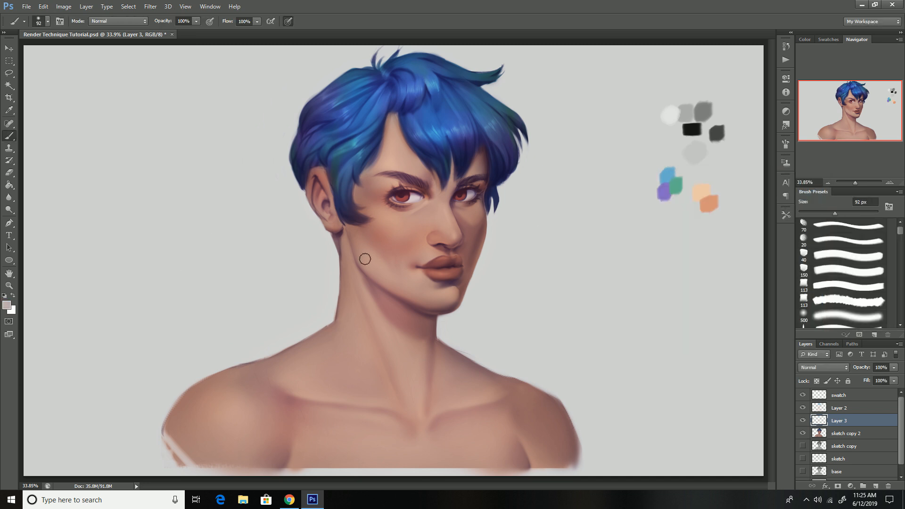
{"action": "left_click", "coordinate": [851, 214]}
{"action": "left_click_drag", "start_coordinate": [457, 313], "coordinate": [433, 317]}
Step: Choose a pale blue-grey and brush soft rim light along the far side of the neck and the far shoulder
{"action": "left_click", "coordinate": [7, 305]}
{"action": "left_click", "coordinate": [328, 218]}
{"action": "key", "text": "Return"}
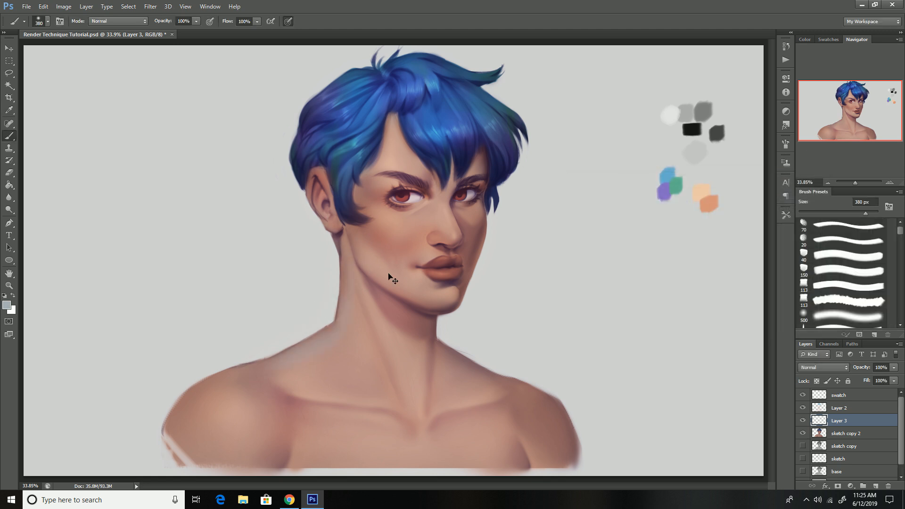
{"action": "left_click", "coordinate": [870, 213]}
{"action": "left_click_drag", "start_coordinate": [859, 216], "coordinate": [856, 214]}
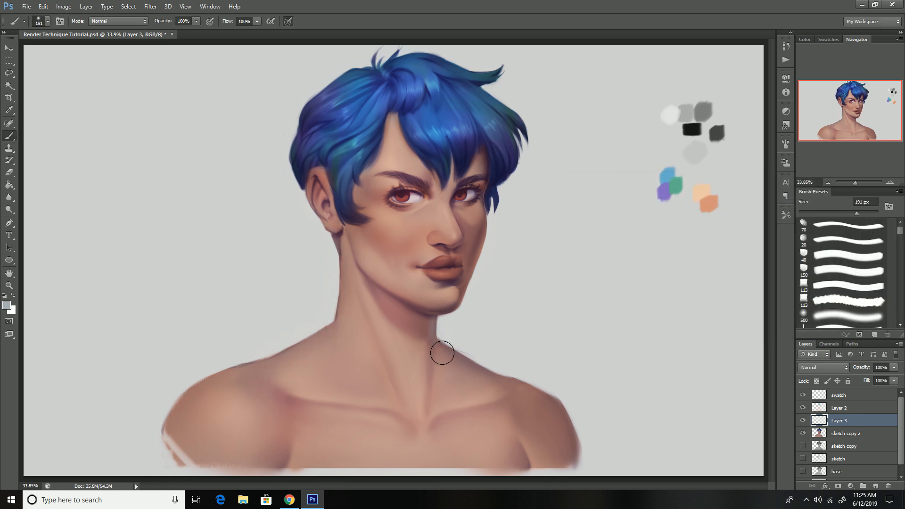
{"action": "mouse_move", "coordinate": [436, 330]}
{"action": "left_mouse_down"}
{"action": "mouse_move", "coordinate": [439, 357]}
{"action": "mouse_move", "coordinate": [490, 372]}
{"action": "left_mouse_up"}
{"action": "left_click_drag", "start_coordinate": [857, 214], "coordinate": [863, 214]}
{"action": "left_click_drag", "start_coordinate": [513, 371], "coordinate": [554, 399]}
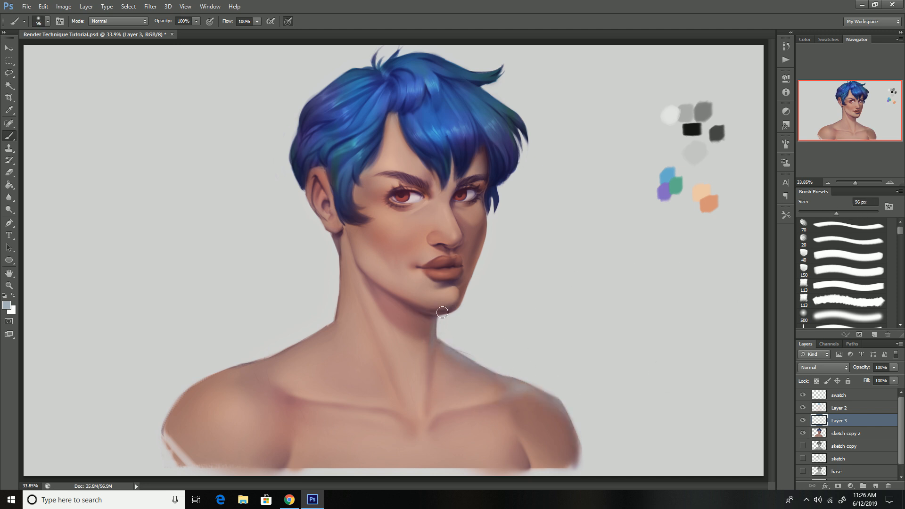
Step: Brush rim light up the far jaw and cheek, reduce the soft brush to 80 px and undo the last change
{"action": "mouse_move", "coordinate": [470, 280]}
{"action": "left_mouse_down"}
{"action": "mouse_move", "coordinate": [462, 313]}
{"action": "mouse_move", "coordinate": [491, 207]}
{"action": "mouse_move", "coordinate": [486, 241]}
{"action": "mouse_move", "coordinate": [490, 222]}
{"action": "left_mouse_up"}
{"action": "left_click", "coordinate": [856, 214]}
{"action": "key", "text": "bracketleft"}
{"action": "key", "text": "bracketleft"}
{"action": "key", "text": "bracketleft"}
{"action": "key", "text": "bracketleft"}
{"action": "key", "text": "bracketleft"}
{"action": "key", "text": "bracketleft"}
{"action": "key", "text": "ctrl+z"}
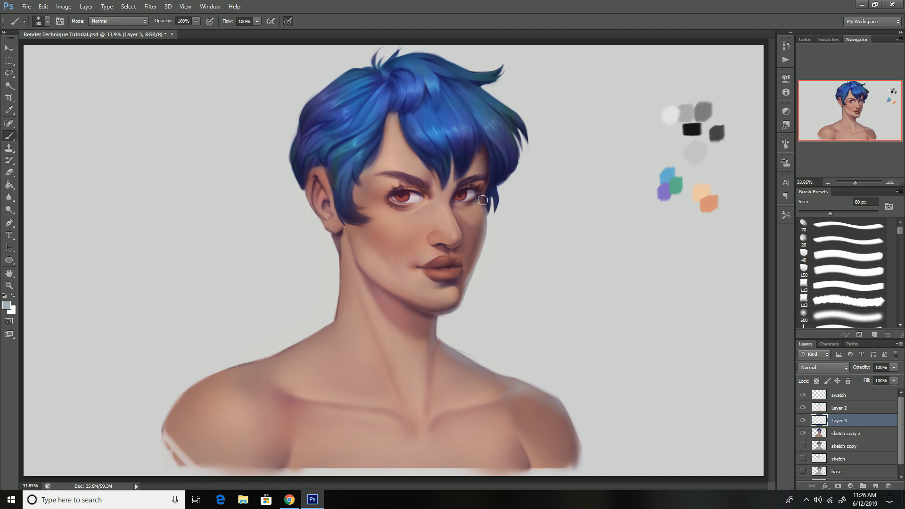
Step: Brush soft blue-grey light along the far edge of the hair and the flicked lock on top
{"action": "left_click_drag", "start_coordinate": [493, 192], "coordinate": [497, 210]}
{"action": "mouse_move", "coordinate": [524, 150]}
{"action": "left_mouse_down"}
{"action": "mouse_move", "coordinate": [509, 178]}
{"action": "mouse_move", "coordinate": [503, 144]}
{"action": "left_mouse_up"}
{"action": "left_click", "coordinate": [854, 214]}
{"action": "mouse_move", "coordinate": [506, 177]}
{"action": "left_mouse_down"}
{"action": "mouse_move", "coordinate": [521, 146]}
{"action": "mouse_move", "coordinate": [493, 122]}
{"action": "mouse_move", "coordinate": [521, 169]}
{"action": "left_mouse_up"}
{"action": "mouse_move", "coordinate": [465, 71]}
{"action": "left_mouse_down"}
{"action": "mouse_move", "coordinate": [502, 69]}
{"action": "mouse_move", "coordinate": [477, 77]}
{"action": "left_mouse_up"}
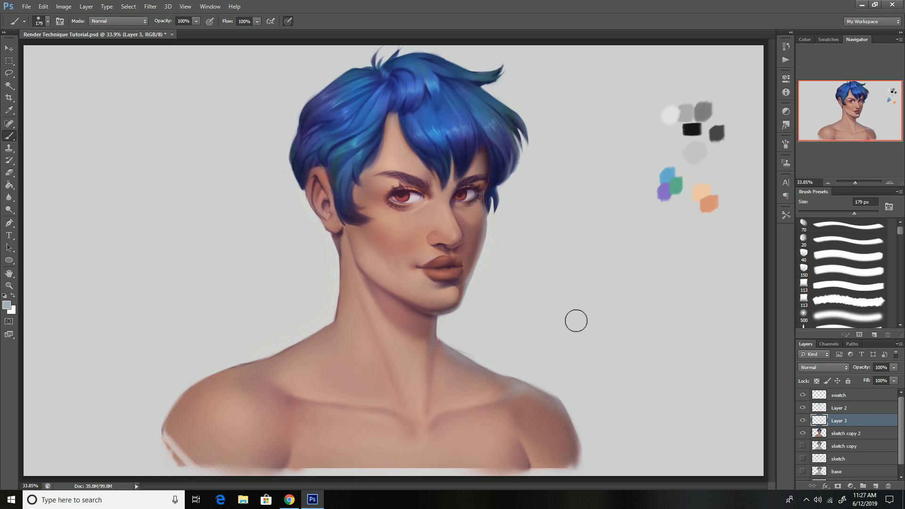
Step: Undo a test dab beside the nose and strengthen the far shoulder's rim light with the soft brush at 167 px
{"action": "left_click", "coordinate": [843, 214]}
{"action": "left_click", "coordinate": [457, 244]}
{"action": "key", "text": "ctrl+z"}
{"action": "left_click", "coordinate": [828, 213]}
{"action": "left_click", "coordinate": [851, 213]}
{"action": "mouse_move", "coordinate": [527, 381]}
{"action": "left_mouse_down"}
{"action": "mouse_move", "coordinate": [443, 342]}
{"action": "mouse_move", "coordinate": [521, 392]}
{"action": "mouse_move", "coordinate": [547, 393]}
{"action": "left_mouse_up"}
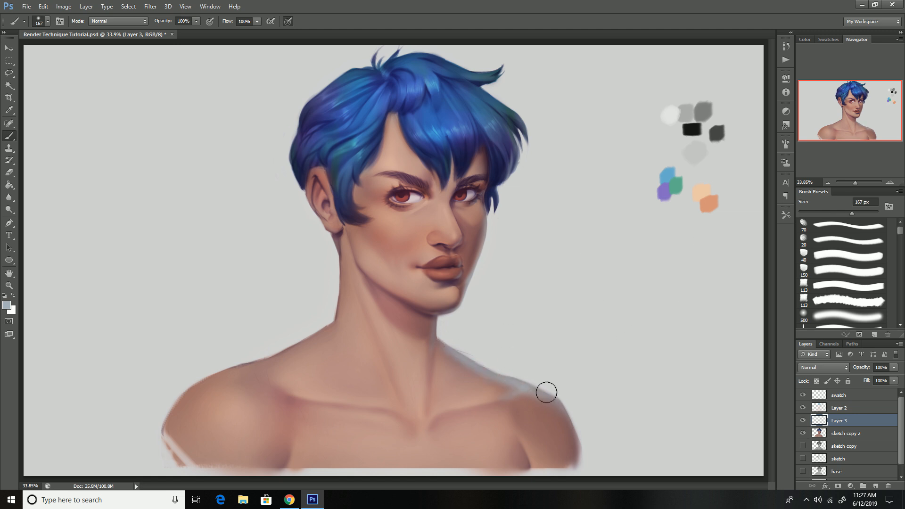
Step: Tidy the rim light around the neck with the soft Eraser at 139 px and save the document
{"action": "key", "text": "e"}
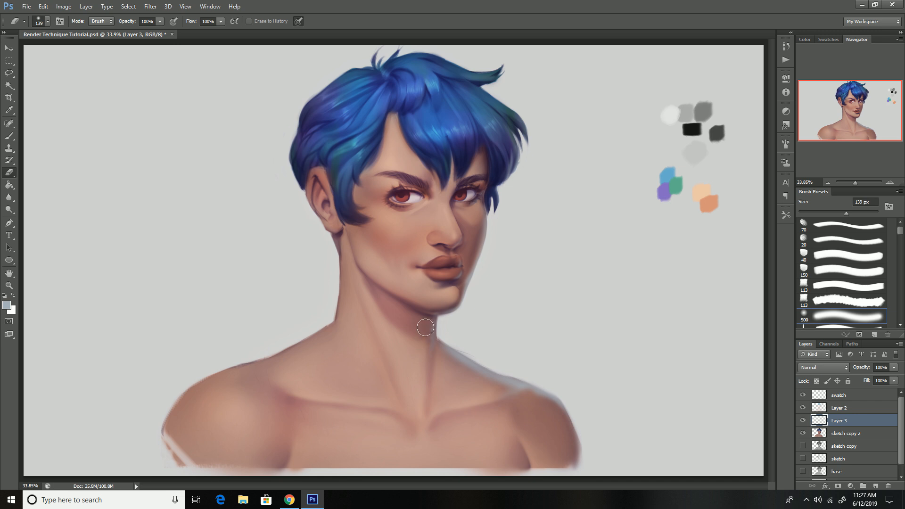
{"action": "key", "text": "ctrl+s"}
Step: Extend the blue-grey rim light down the far cheek and jaw, refining with the soft brush at 80 px, and save
{"action": "key", "text": "b"}
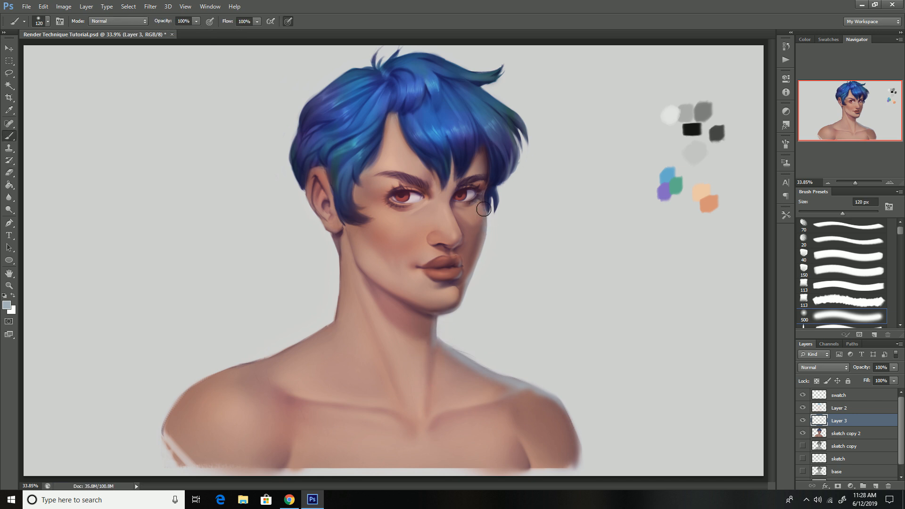
{"action": "left_click_drag", "start_coordinate": [484, 256], "coordinate": [473, 281]}
{"action": "left_click", "coordinate": [821, 213]}
{"action": "key", "text": "bracketright"}
{"action": "key", "text": "bracketright"}
{"action": "key", "text": "bracketright"}
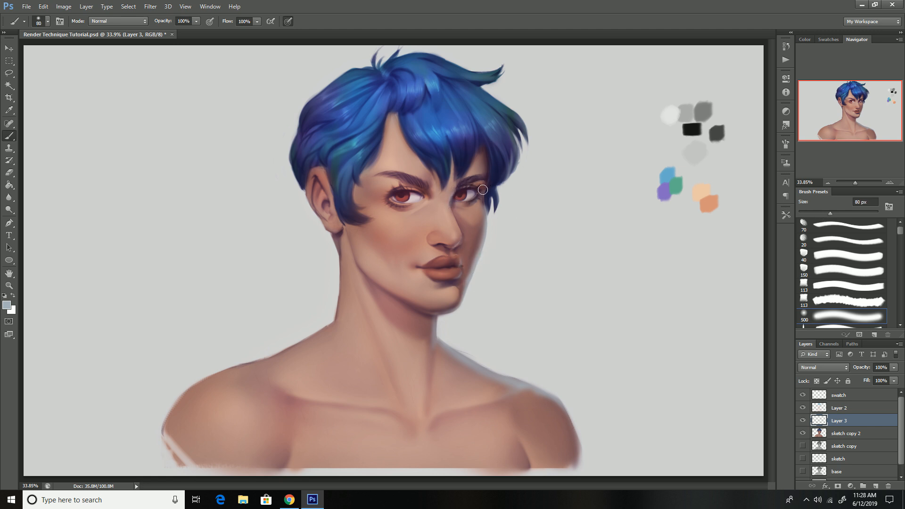
{"action": "key", "text": "ctrl+s"}
Step: Add a blue-grey colour sample beside the greys on the swatch layer with the square 113 px preset, and save
{"action": "left_click", "coordinate": [821, 286]}
{"action": "left_click", "coordinate": [844, 396]}
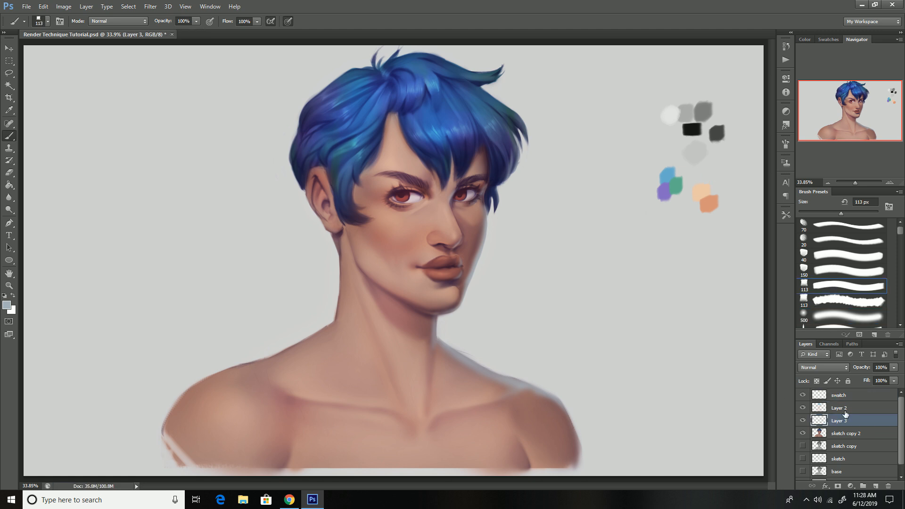
{"action": "left_click", "coordinate": [678, 145]}
{"action": "key", "text": "ctrl+s"}
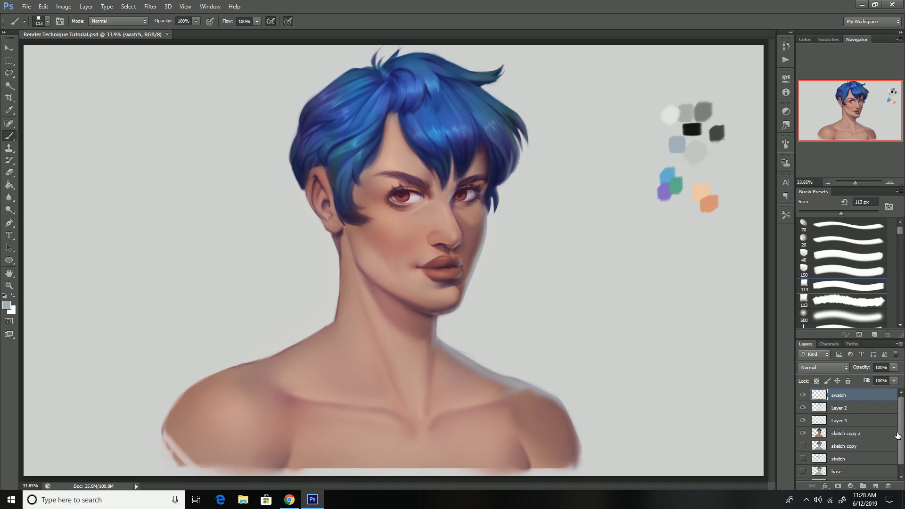
Step: Preview a near-black Background layer using Hue/Saturation with Lightness at -94
{"action": "scroll", "coordinate": [883, 432], "scroll_direction": "down", "scroll_amount": 2}
{"action": "left_click", "coordinate": [848, 475]}
{"action": "key", "text": "ctrl+u"}
{"action": "left_click_drag", "start_coordinate": [676, 207], "coordinate": [633, 211]}
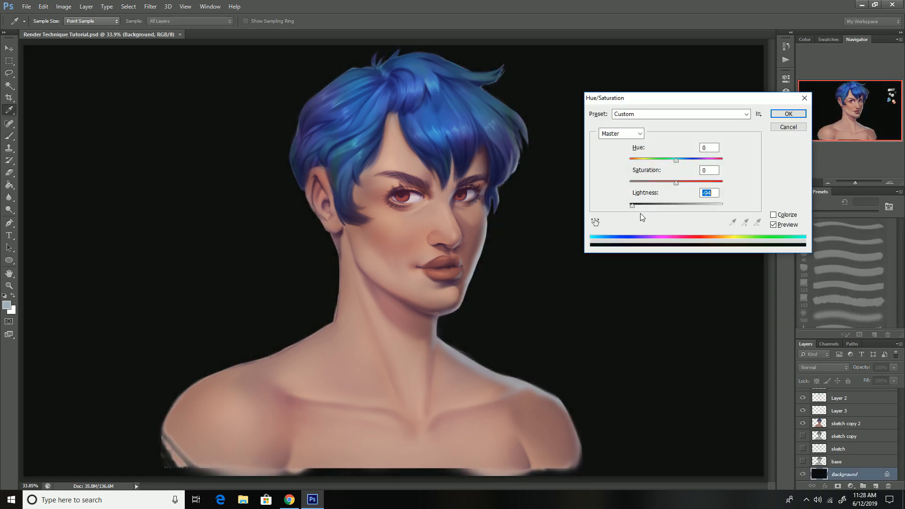
{"action": "key", "text": "Escape"}
Step: On sketch copy 2, paint sampled skin tones along the near edge of the neck with the 150 preset at 61 px
{"action": "key", "text": "b"}
{"action": "left_click", "coordinate": [846, 424]}
{"action": "left_click", "coordinate": [844, 271]}
{"action": "left_click_drag", "start_coordinate": [817, 213], "coordinate": [822, 213]}
{"action": "left_click", "coordinate": [348, 277], "text": "alt"}
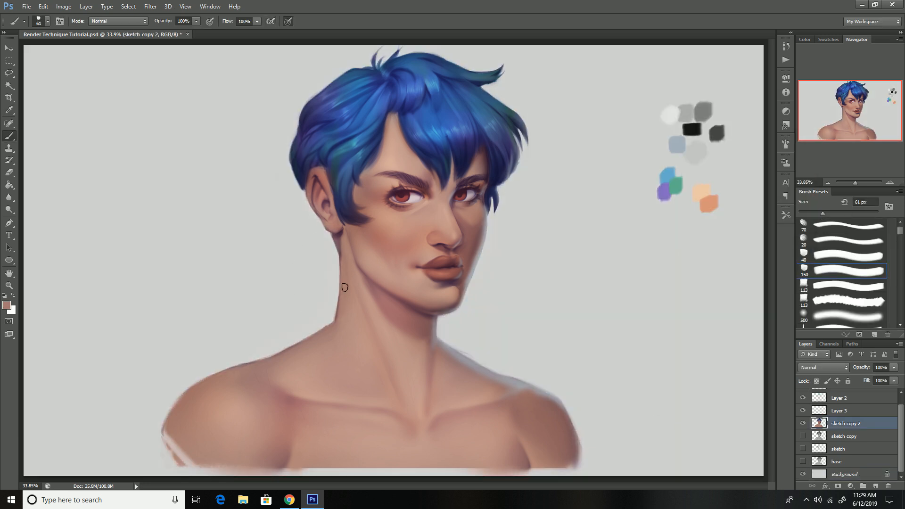
{"action": "left_click", "coordinate": [839, 390]}
{"action": "left_click", "coordinate": [846, 433]}
{"action": "left_click", "coordinate": [344, 276], "text": "alt"}
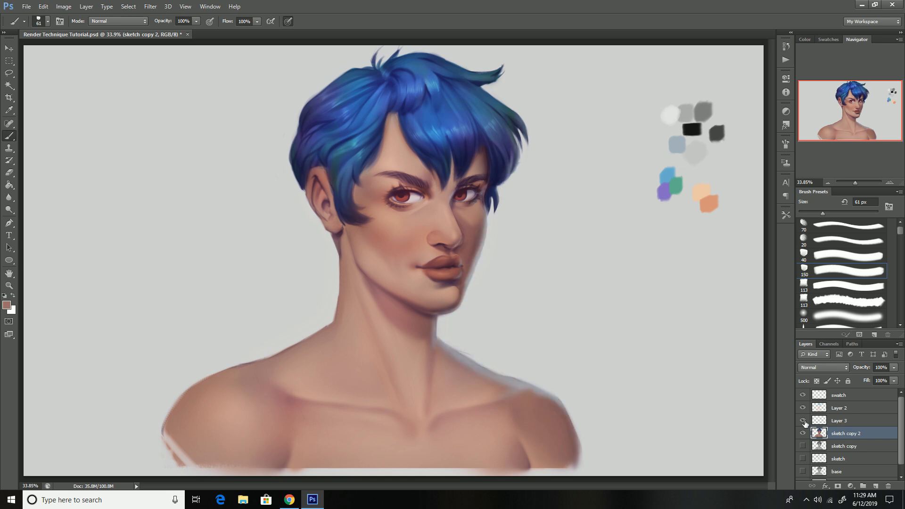
{"action": "left_click", "coordinate": [347, 295], "text": "alt"}
Step: Set the brush to 77 px with pressure-controlled opacity and airbrush build-up, and toggle Layer 3's visibility to compare
{"action": "mouse_move", "coordinate": [823, 213]}
{"action": "left_mouse_down"}
{"action": "mouse_move", "coordinate": [843, 213]}
{"action": "mouse_move", "coordinate": [829, 214]}
{"action": "left_mouse_up"}
{"action": "left_click", "coordinate": [210, 21]}
{"action": "left_click", "coordinate": [271, 21]}
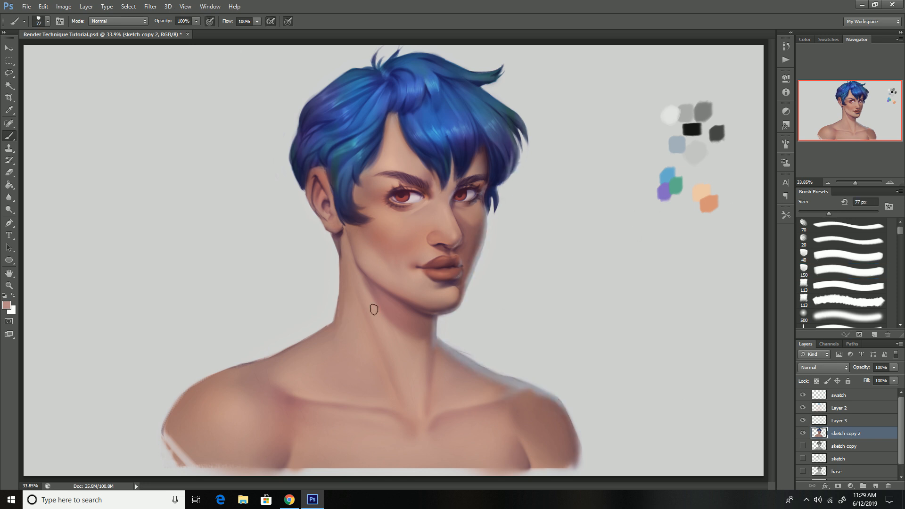
{"action": "left_click", "coordinate": [804, 421]}
{"action": "left_click", "coordinate": [803, 421]}
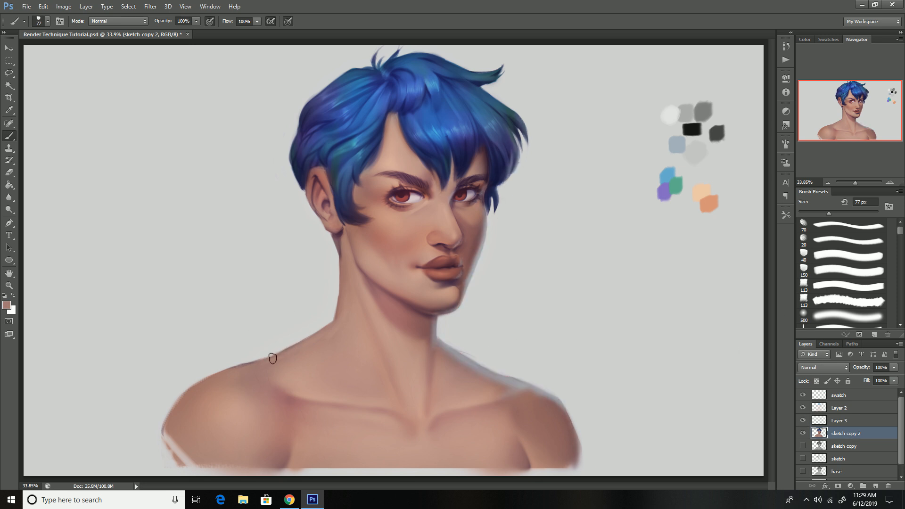
Step: Trim the rough outer edge of the near shoulder with the square Eraser at 42 px
{"action": "key", "text": "e"}
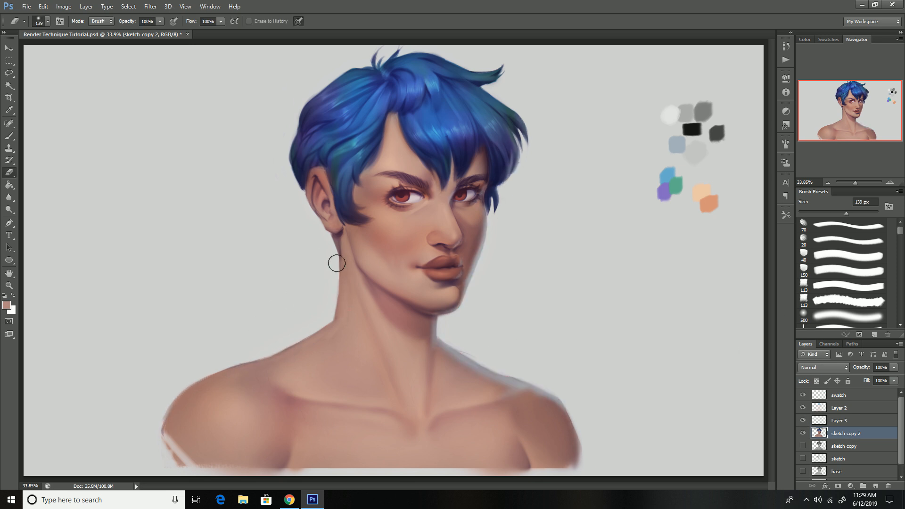
{"action": "left_click", "coordinate": [815, 212]}
{"action": "mouse_move", "coordinate": [268, 354]}
{"action": "left_mouse_down"}
{"action": "mouse_move", "coordinate": [241, 363]}
{"action": "mouse_move", "coordinate": [164, 425]}
{"action": "left_mouse_up"}
{"action": "key", "text": "b"}
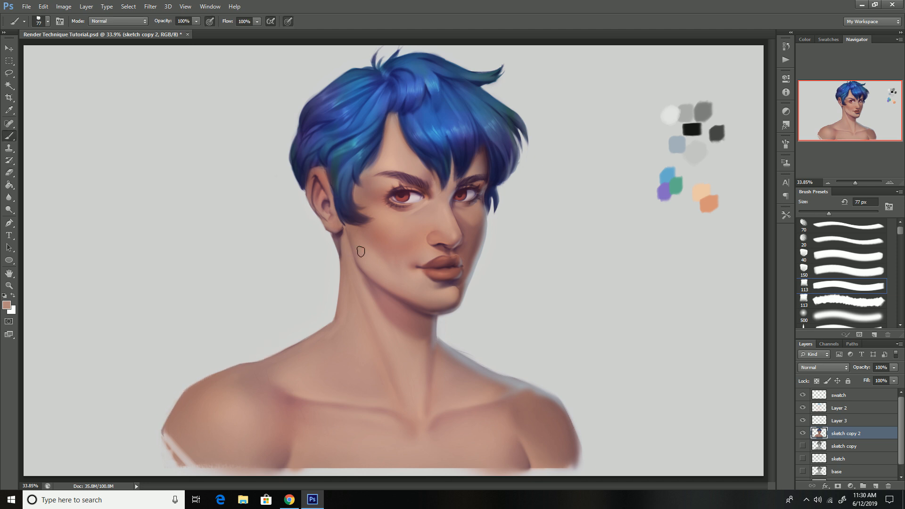
Step: Sample the ear and hair colours and paint loose strands along the outer edge of the near-side hair
{"action": "left_click", "coordinate": [321, 205], "text": "alt"}
{"action": "left_click", "coordinate": [309, 110], "text": "alt"}
{"action": "left_click_drag", "start_coordinate": [325, 88], "coordinate": [297, 123]}
{"action": "mouse_move", "coordinate": [296, 136]}
{"action": "left_mouse_down"}
{"action": "mouse_move", "coordinate": [287, 169]}
{"action": "mouse_move", "coordinate": [286, 142]}
{"action": "left_mouse_up"}
{"action": "left_click", "coordinate": [294, 153], "text": "alt"}
{"action": "key", "text": "e"}
Step: Repaint the tip of the flicked lock in sampled dark blue and clean up the far hair edge with the Eraser
{"action": "key", "text": "b"}
{"action": "left_click", "coordinate": [486, 78], "text": "alt"}
{"action": "left_click_drag", "start_coordinate": [481, 85], "coordinate": [505, 73]}
{"action": "key", "text": "e"}
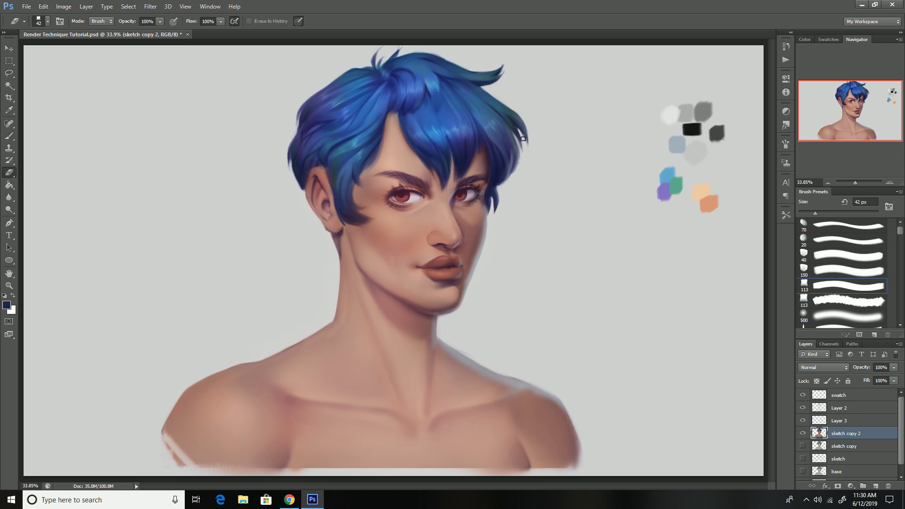
{"action": "key", "text": "b"}
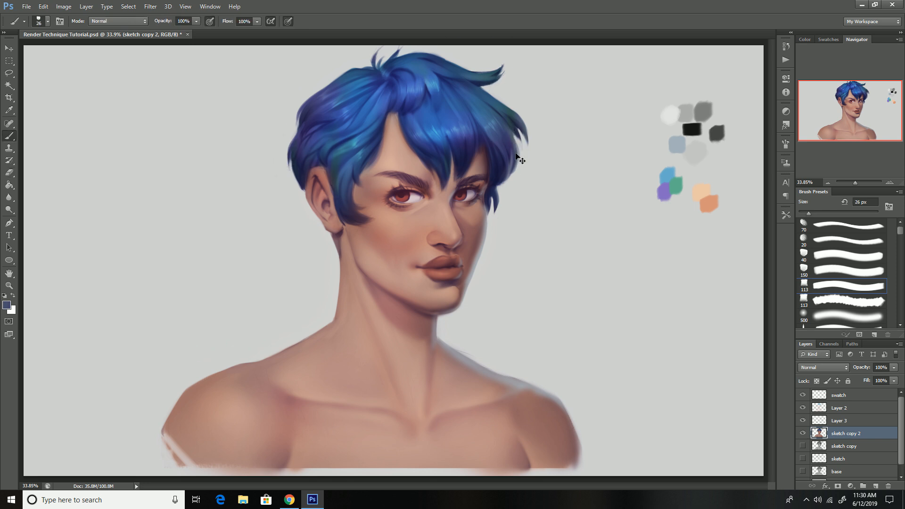
Step: Sample the dark blue and paint a loose strand at the lower tip of the far-side hair
{"action": "left_click", "coordinate": [511, 155], "text": "alt"}
{"action": "left_click_drag", "start_coordinate": [498, 213], "coordinate": [490, 193]}
Step: Toggle Layer 3's visibility to compare and rename the layer as ambient
{"action": "left_click", "coordinate": [803, 432]}
{"action": "left_click", "coordinate": [803, 432]}
{"action": "double_click", "coordinate": [839, 421]}
{"action": "type", "text": "ambient"}
{"action": "key", "text": "Return"}
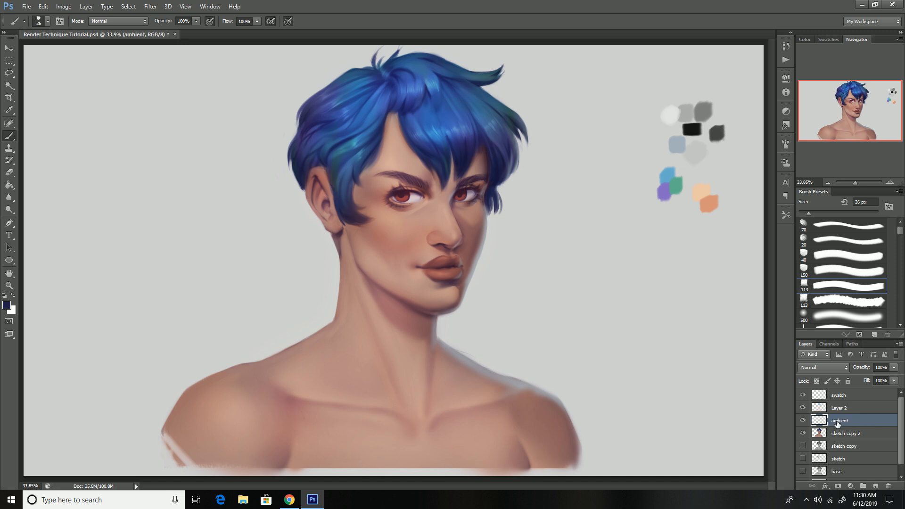
Step: Rename Layer 2 as overlay and merge it into the sketch copy 2 layer
{"action": "left_click", "coordinate": [802, 408]}
{"action": "double_click", "coordinate": [839, 408]}
{"action": "type", "text": "overlay"}
{"action": "key", "text": "Return"}
{"action": "key", "text": "Delete"}
Step: Set up the soft round brush at 170 px in the sampled near-shoulder skin tone, and save the document
{"action": "left_click_drag", "start_coordinate": [809, 213], "coordinate": [850, 213]}
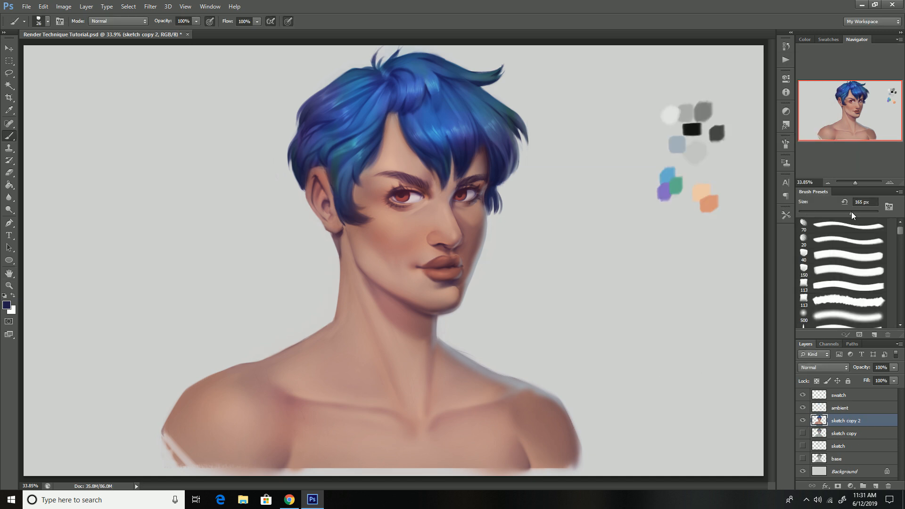
{"action": "left_click", "coordinate": [846, 316]}
{"action": "left_click", "coordinate": [296, 360], "text": "alt"}
{"action": "key", "text": "bracketright"}
{"action": "key", "text": "bracketright"}
{"action": "key", "text": "bracketright"}
{"action": "key", "text": "bracketright"}
{"action": "key", "text": "bracketright"}
{"action": "key", "text": "bracketright"}
{"action": "key", "text": "ctrl+s"}
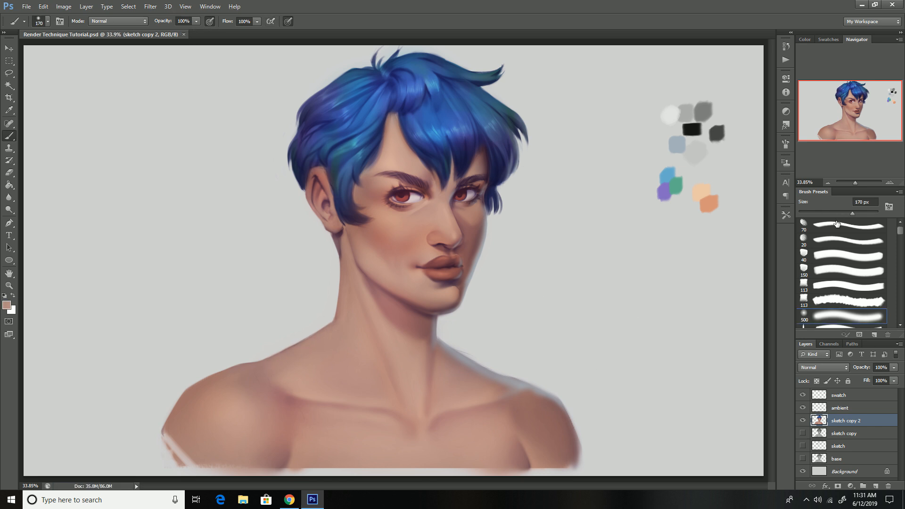
Step: Switch to the square 113 brush preset and reduce its size to 37 px
{"action": "key", "text": "bracketleft"}
{"action": "key", "text": "bracketleft"}
{"action": "key", "text": "bracketleft"}
{"action": "key", "text": "bracketleft"}
{"action": "key", "text": "bracketleft"}
{"action": "key", "text": "bracketleft"}
{"action": "key", "text": "bracketleft"}
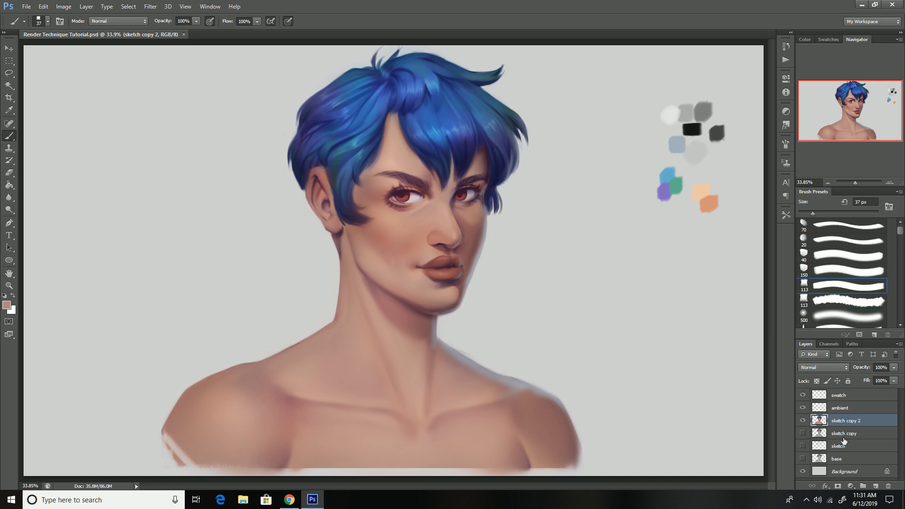
Step: Darken the Background layer to solid black with a Hue/Saturation adjustment
{"action": "left_click", "coordinate": [844, 472]}
{"action": "key", "text": "ctrl+u"}
{"action": "mouse_move", "coordinate": [676, 203]}
{"action": "left_mouse_down"}
{"action": "mouse_move", "coordinate": [629, 214]}
{"action": "mouse_move", "coordinate": [679, 216]}
{"action": "mouse_move", "coordinate": [612, 219]}
{"action": "left_mouse_up"}
{"action": "key", "text": "Return"}
{"action": "key", "text": "ctrl+u"}
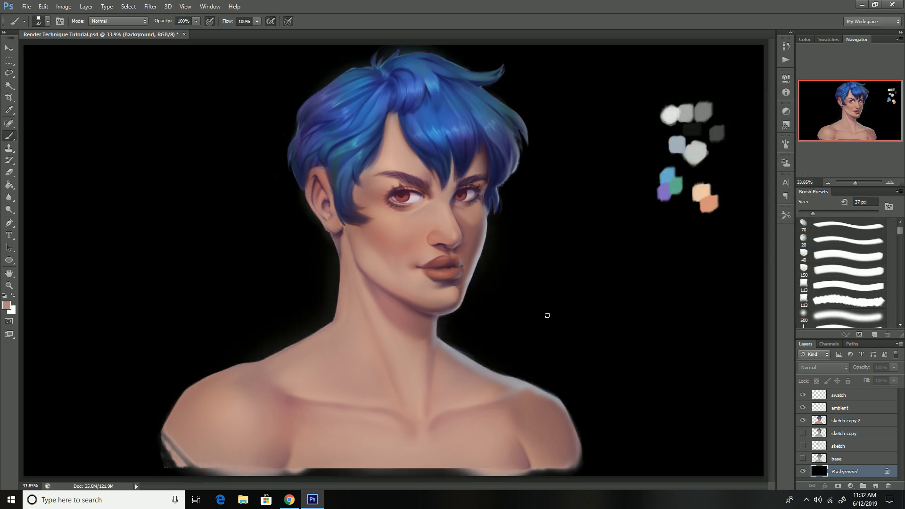
Step: Erase the halo beside the near-side neck and shoulder on sketch copy 2, and enlarge the square Eraser to 196 px
{"action": "left_click", "coordinate": [361, 265], "text": "ctrl"}
{"action": "key", "text": "e"}
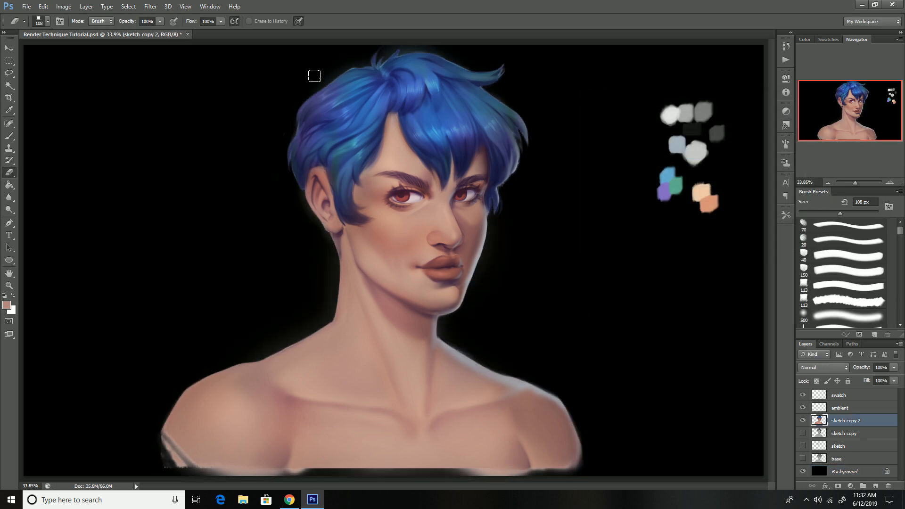
{"action": "mouse_move", "coordinate": [335, 269]}
{"action": "left_mouse_down"}
{"action": "mouse_move", "coordinate": [318, 315]}
{"action": "mouse_move", "coordinate": [259, 354]}
{"action": "left_mouse_up"}
{"action": "left_click", "coordinate": [857, 213]}
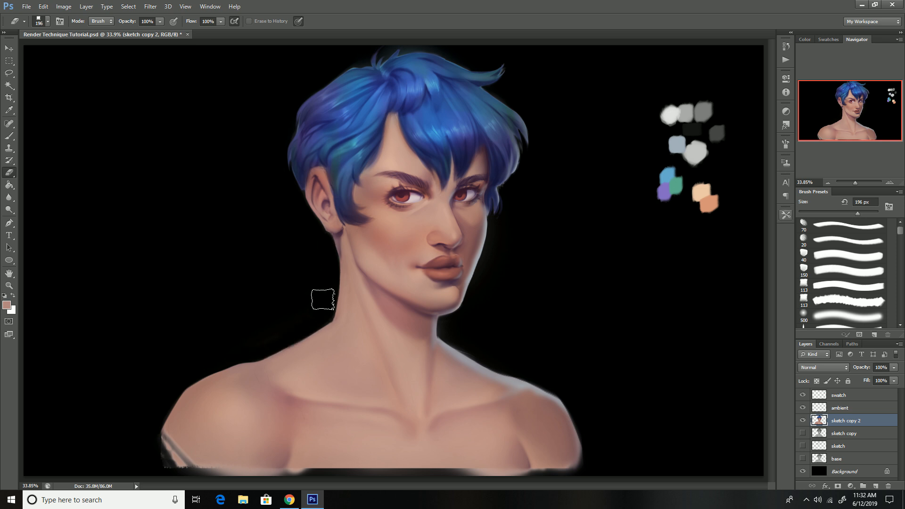
Step: Reduce the Eraser to 120 px and clean the halo along the far cheek and jaw
{"action": "key", "text": "bracketleft"}
{"action": "key", "text": "bracketleft"}
{"action": "key", "text": "bracketleft"}
{"action": "key", "text": "bracketleft"}
{"action": "key", "text": "bracketleft"}
{"action": "key", "text": "bracketleft"}
{"action": "key", "text": "bracketleft"}
{"action": "key", "text": "bracketleft"}
{"action": "left_click_drag", "start_coordinate": [494, 237], "coordinate": [486, 267]}
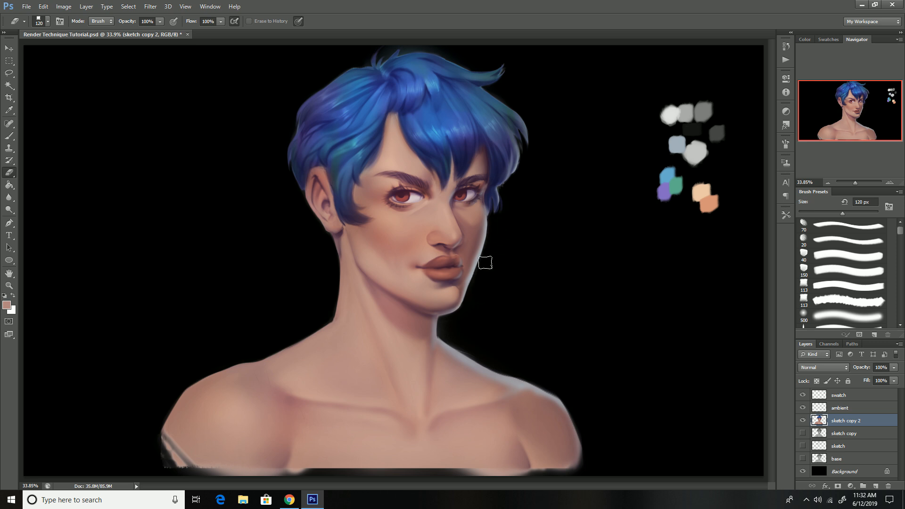
Step: Delete everything on sketch copy 2 that lies outside the outline of the sketch copy layer, and deselect
{"action": "left_click", "coordinate": [819, 434], "text": "ctrl"}
{"action": "key", "text": "ctrl+shift+i"}
{"action": "key", "text": "Delete"}
{"action": "key", "text": "ctrl+d"}
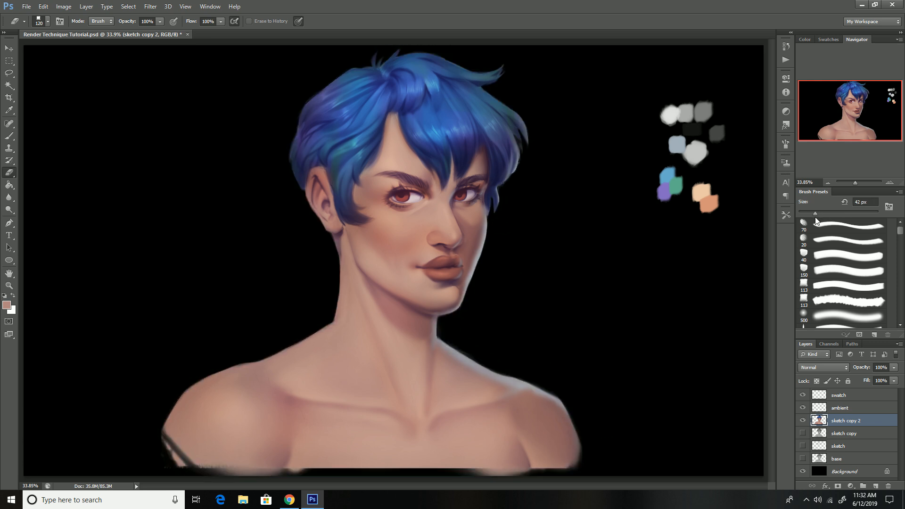
Step: Set the Eraser to 38 px and make the ambient layer active
{"action": "key", "text": "b"}
{"action": "key", "text": "e"}
{"action": "left_click", "coordinate": [841, 408]}
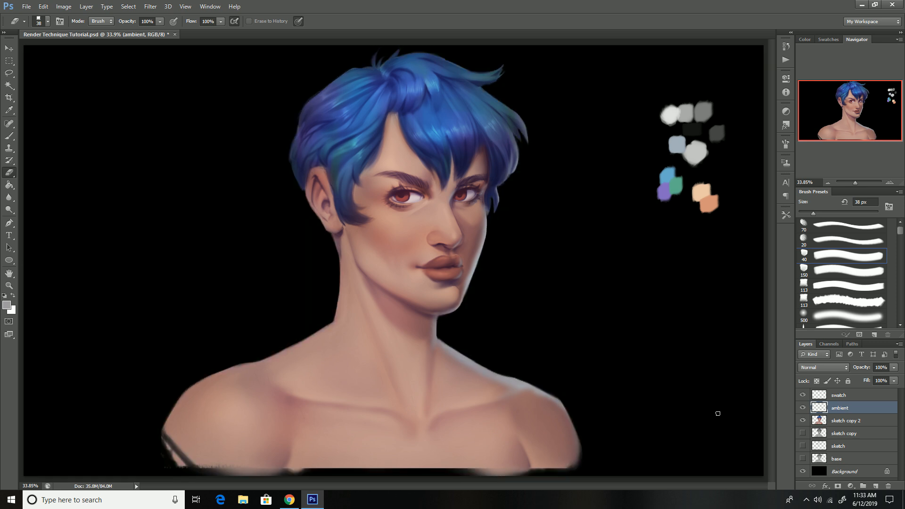
Step: Adjust the shadows, highlights and midtones of sketch copy 2 with Color Balance, using +1, -2 and +9 for the highlights
{"action": "left_click", "coordinate": [838, 421]}
{"action": "key", "text": "ctrl+b"}
{"action": "left_click_drag", "start_coordinate": [671, 287], "coordinate": [592, 222]}
{"action": "left_click", "coordinate": [536, 310]}
{"action": "left_click_drag", "start_coordinate": [603, 285], "coordinate": [608, 263]}
{"action": "key", "text": "alt+h"}
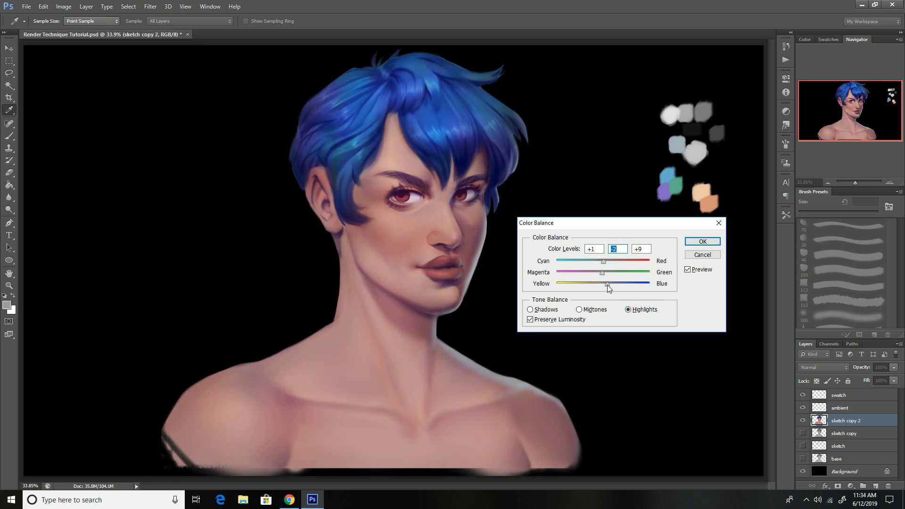
{"action": "key", "text": "alt+d"}
{"action": "mouse_move", "coordinate": [605, 262]}
{"action": "left_mouse_down"}
{"action": "mouse_move", "coordinate": [601, 284]}
{"action": "mouse_move", "coordinate": [604, 274]}
{"action": "left_mouse_up"}
{"action": "left_click", "coordinate": [702, 241]}
{"action": "key", "text": "e"}
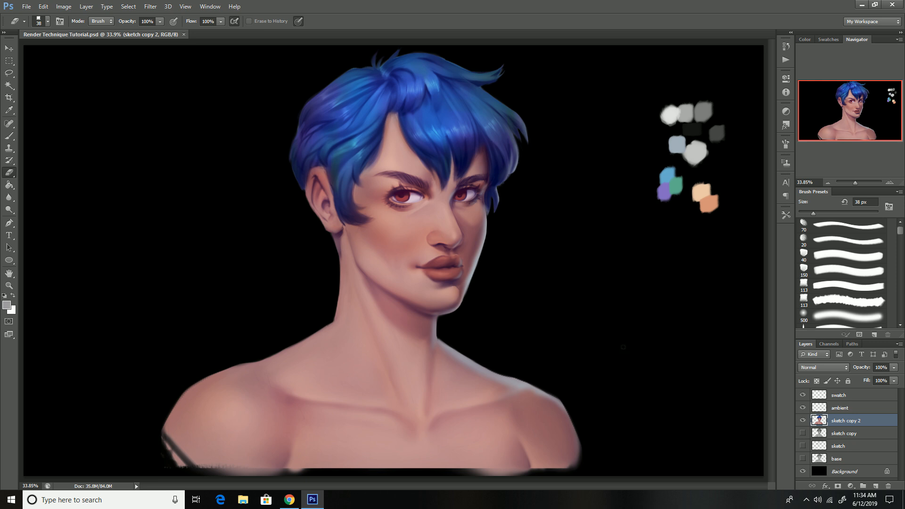
{"action": "left_click", "coordinate": [814, 316]}
{"action": "left_click", "coordinate": [428, 430], "text": "alt"}
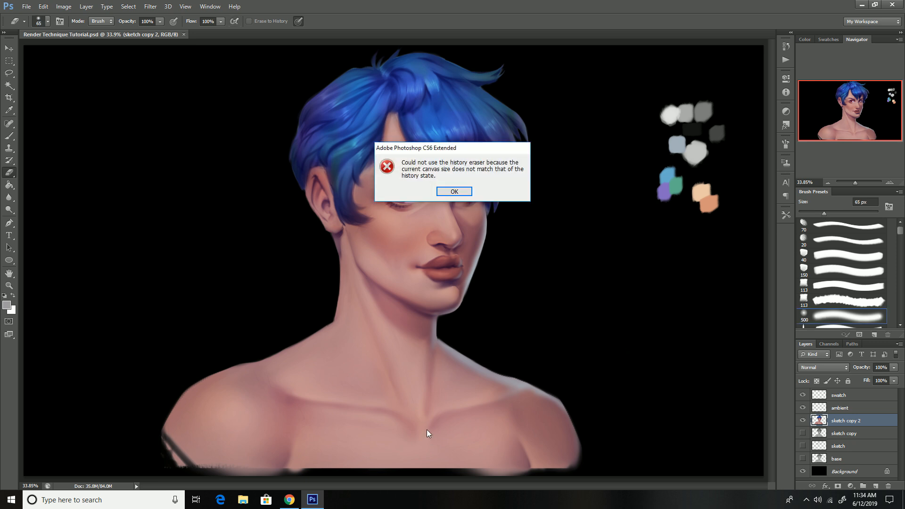
{"action": "key", "text": "Return"}
Step: Pick a new foreground skin colour and paint an accent at the pit of the neck between the collarbones
{"action": "key", "text": "b"}
{"action": "left_click", "coordinate": [7, 306]}
{"action": "left_click", "coordinate": [594, 201]}
{"action": "left_click", "coordinate": [698, 314]}
{"action": "left_click", "coordinate": [790, 193]}
{"action": "key", "text": "]"}
{"action": "key", "text": "]"}
{"action": "mouse_move", "coordinate": [424, 429]}
{"action": "left_mouse_down"}
{"action": "mouse_move", "coordinate": [423, 401]}
{"action": "mouse_move", "coordinate": [451, 421]}
{"action": "mouse_move", "coordinate": [437, 430]}
{"action": "mouse_move", "coordinate": [383, 421]}
{"action": "mouse_move", "coordinate": [391, 427]}
{"action": "left_mouse_up"}
Step: Enlarge the soft brush to 172 px, blend the collarbone area with sampled skin tones, and save the document
{"action": "key", "text": "]"}
{"action": "key", "text": "]"}
{"action": "key", "text": "]"}
{"action": "key", "text": "]"}
{"action": "left_click", "coordinate": [438, 430], "text": "alt"}
{"action": "left_click", "coordinate": [422, 423], "text": "alt"}
{"action": "left_click", "coordinate": [387, 434], "text": "alt"}
{"action": "key", "text": "ctrl+s"}
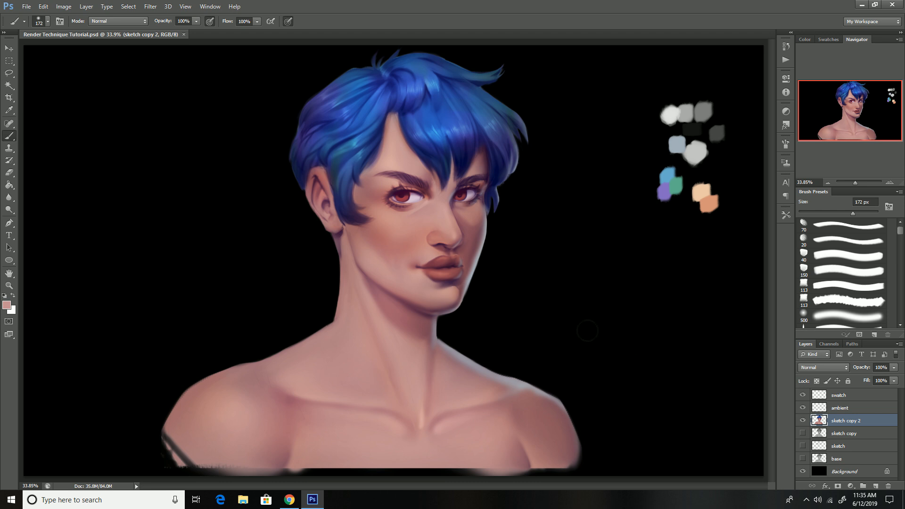
Step: Enlarge the soft brush further and dab the sampled reddish shadow tone onto the far cheek edge
{"action": "key", "text": "]"}
{"action": "key", "text": "]"}
{"action": "key", "text": "]"}
{"action": "key", "text": "]"}
{"action": "left_click", "coordinate": [480, 223], "text": "alt"}
{"action": "left_click", "coordinate": [481, 222]}
Step: Switch to the ambient layer with the square Eraser at 61 px, and save the document
{"action": "key", "text": "alt+]"}
{"action": "key", "text": "e"}
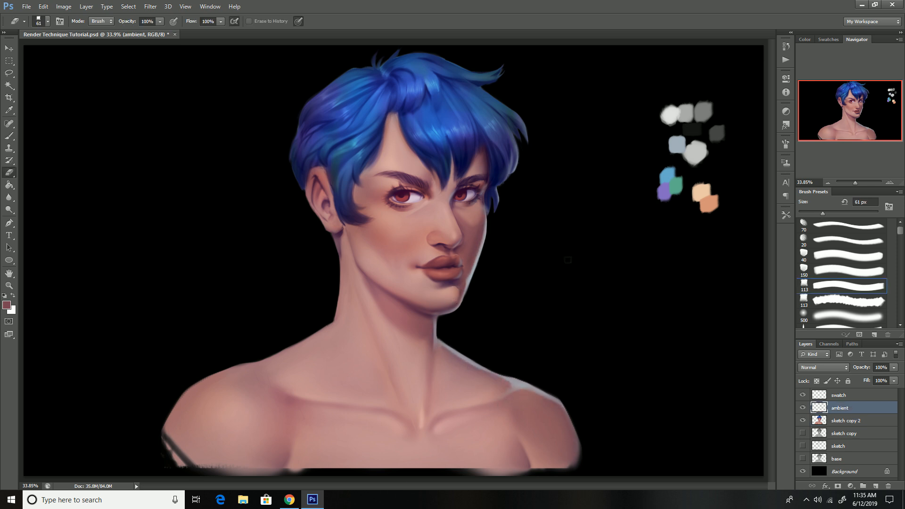
{"action": "key", "text": "ctrl+s"}
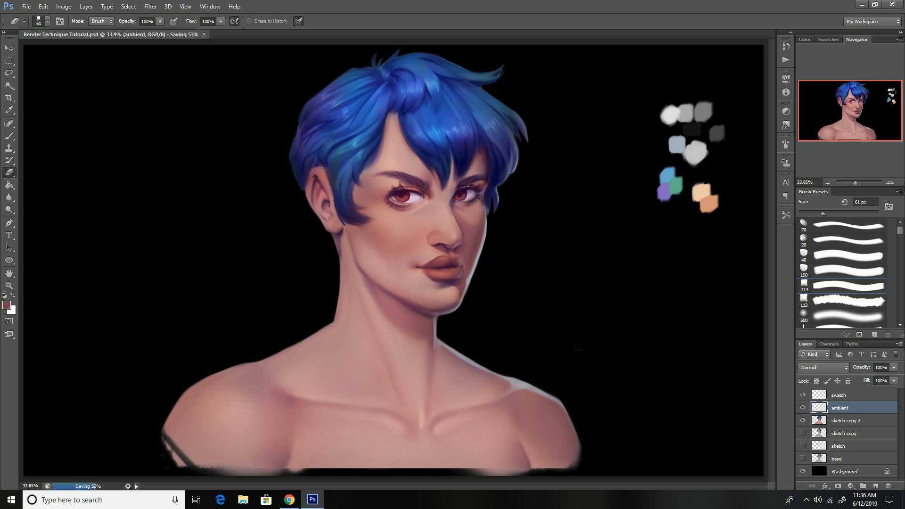
Step: Sample the blue-grey swatch with the square brush at 33 px, and load sketch copy 2's outline as a selection with hidden edges
{"action": "key", "text": "b"}
{"action": "left_click", "coordinate": [835, 286]}
{"action": "left_click", "coordinate": [682, 143], "text": "alt"}
{"action": "left_click_drag", "start_coordinate": [824, 213], "coordinate": [811, 213]}
{"action": "left_click_drag", "start_coordinate": [487, 201], "coordinate": [482, 244]}
{"action": "key", "text": "ctrl+z"}
{"action": "left_click", "coordinate": [819, 420], "text": "ctrl"}
{"action": "key", "text": "ctrl+h"}
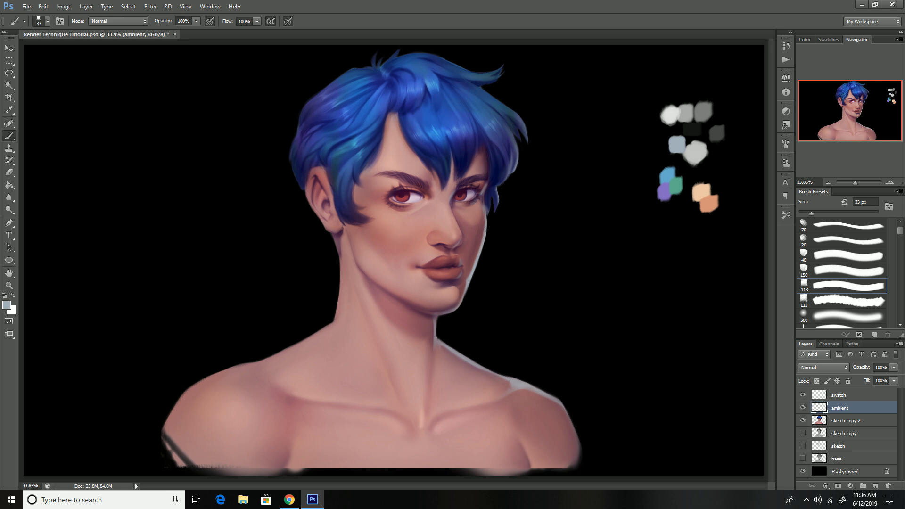
Step: Paint blue-grey rim light strokes along the outer edge of the far-side hair on the ambient layer
{"action": "mouse_move", "coordinate": [511, 146]}
{"action": "left_mouse_down"}
{"action": "mouse_move", "coordinate": [517, 177]}
{"action": "mouse_move", "coordinate": [511, 158]}
{"action": "left_mouse_up"}
{"action": "key", "text": "ctrl+z"}
{"action": "left_click_drag", "start_coordinate": [517, 140], "coordinate": [512, 170]}
{"action": "left_click_drag", "start_coordinate": [510, 134], "coordinate": [512, 155]}
{"action": "left_click_drag", "start_coordinate": [523, 118], "coordinate": [515, 141]}
{"action": "left_click_drag", "start_coordinate": [518, 107], "coordinate": [509, 127]}
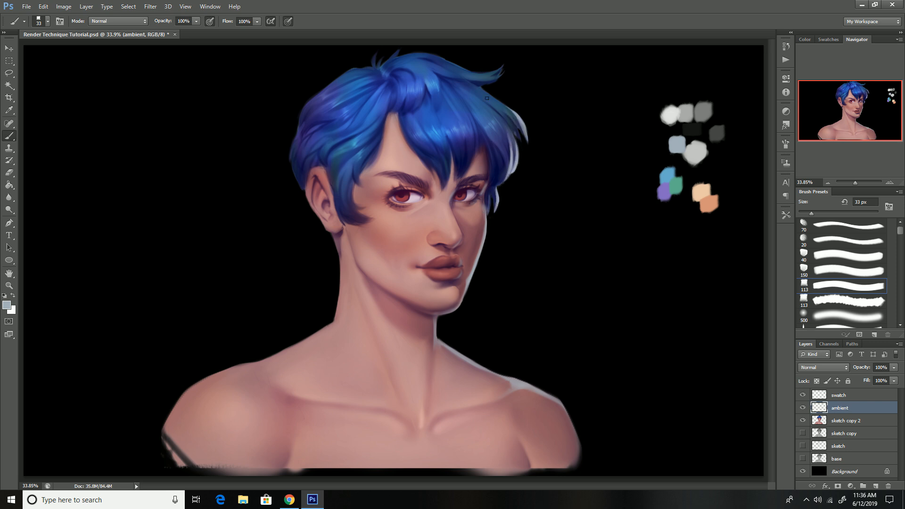
Step: Reduce the Eraser to 35 px and thin the inner side of the rim light on the far-side hair
{"action": "key", "text": "e"}
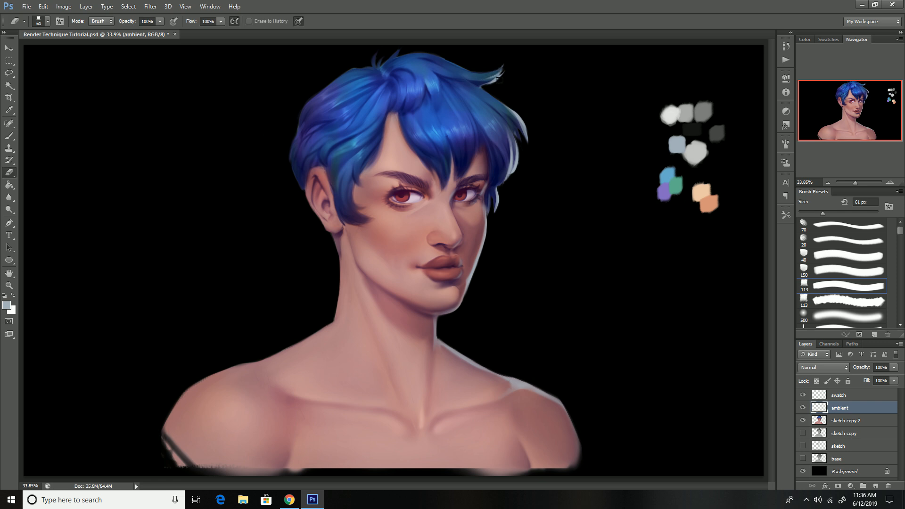
{"action": "key", "text": "["}
{"action": "key", "text": "["}
{"action": "key", "text": "["}
{"action": "key", "text": "["}
{"action": "key", "text": "["}
{"action": "mouse_move", "coordinate": [512, 133]}
{"action": "left_mouse_down"}
{"action": "mouse_move", "coordinate": [511, 169]}
{"action": "mouse_move", "coordinate": [512, 159]}
{"action": "left_mouse_up"}
{"action": "key", "text": "ctrl+z"}
{"action": "key", "text": "ctrl+z"}
{"action": "left_click_drag", "start_coordinate": [509, 134], "coordinate": [505, 178]}
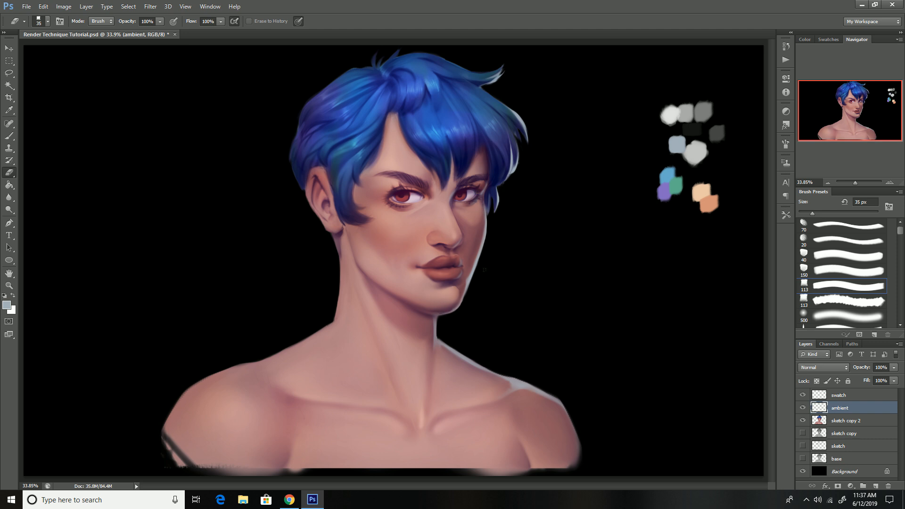
Step: Paint rim light along the far side of the neck and shoulder, and trim its inner edge with the Eraser at 60 px
{"action": "key", "text": "b"}
{"action": "mouse_move", "coordinate": [435, 320]}
{"action": "left_mouse_down"}
{"action": "mouse_move", "coordinate": [440, 339]}
{"action": "mouse_move", "coordinate": [540, 387]}
{"action": "mouse_move", "coordinate": [573, 439]}
{"action": "left_mouse_up"}
{"action": "key", "text": "e"}
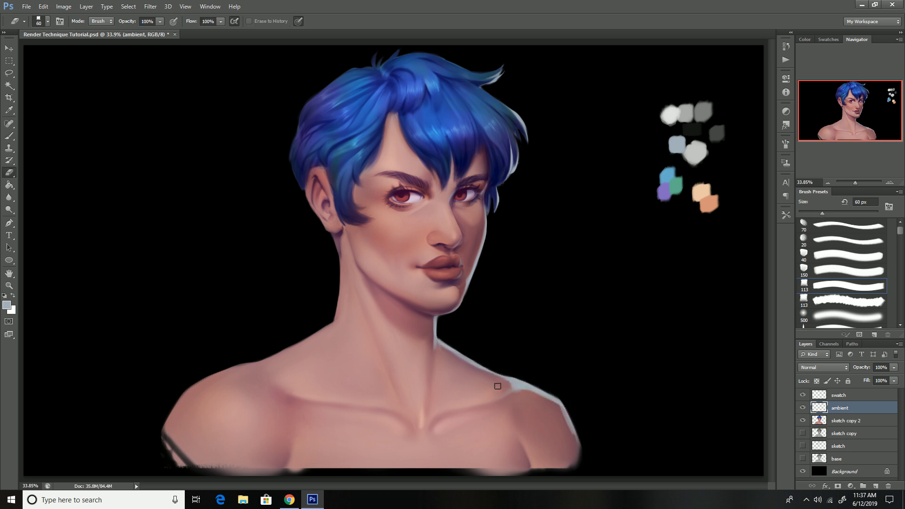
{"action": "left_click_drag", "start_coordinate": [523, 397], "coordinate": [576, 444]}
Step: Add rim light along the far cheek, jaw and chin with the square brush at 63 px, alternating with the Eraser
{"action": "key", "text": "b"}
{"action": "left_click_drag", "start_coordinate": [475, 258], "coordinate": [462, 287]}
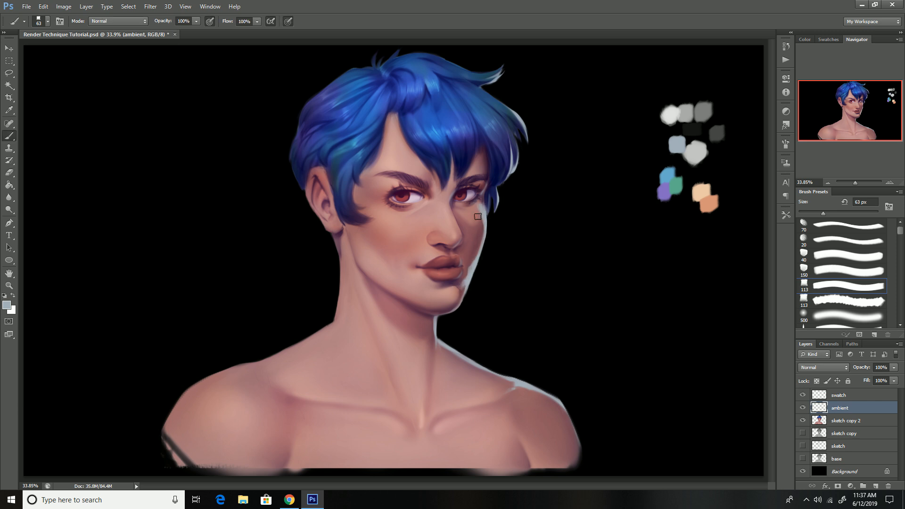
{"action": "key", "text": "e"}
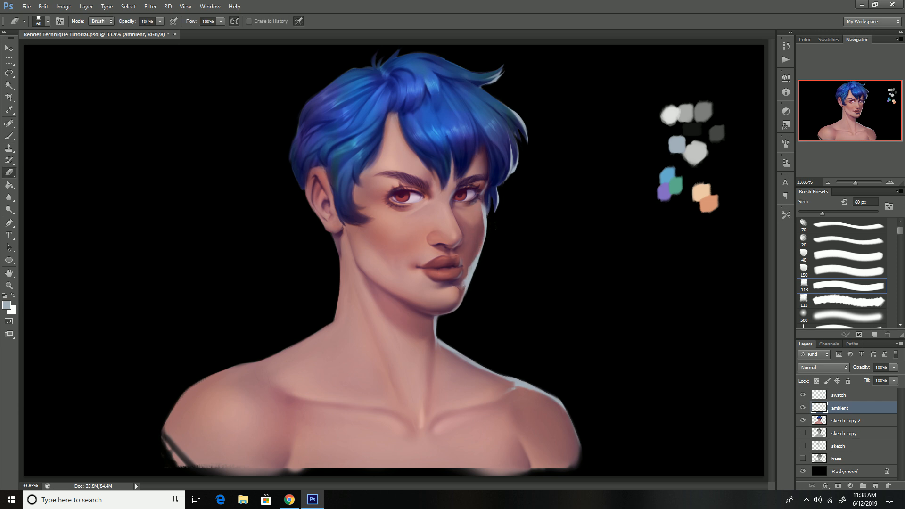
{"action": "key", "text": "b"}
{"action": "key", "text": "e"}
{"action": "key", "text": "b"}
{"action": "left_click_drag", "start_coordinate": [471, 291], "coordinate": [459, 307]}
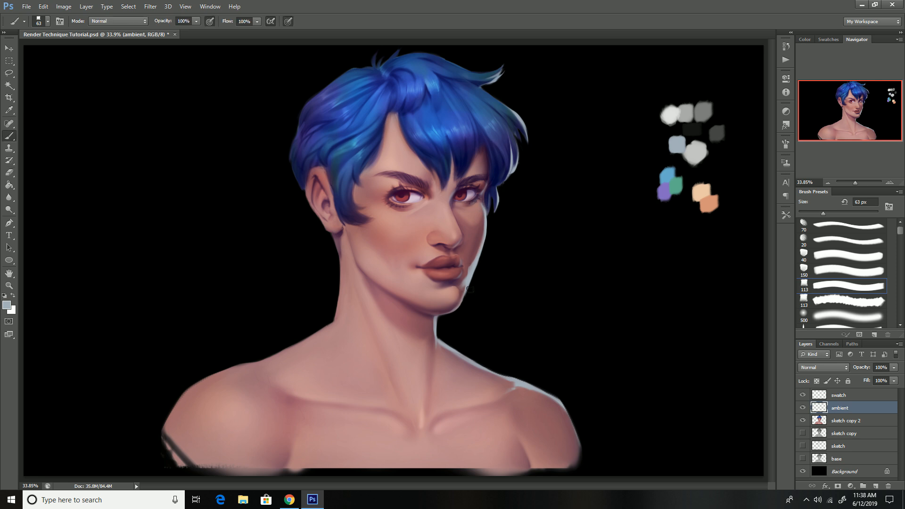
{"action": "key", "text": "e"}
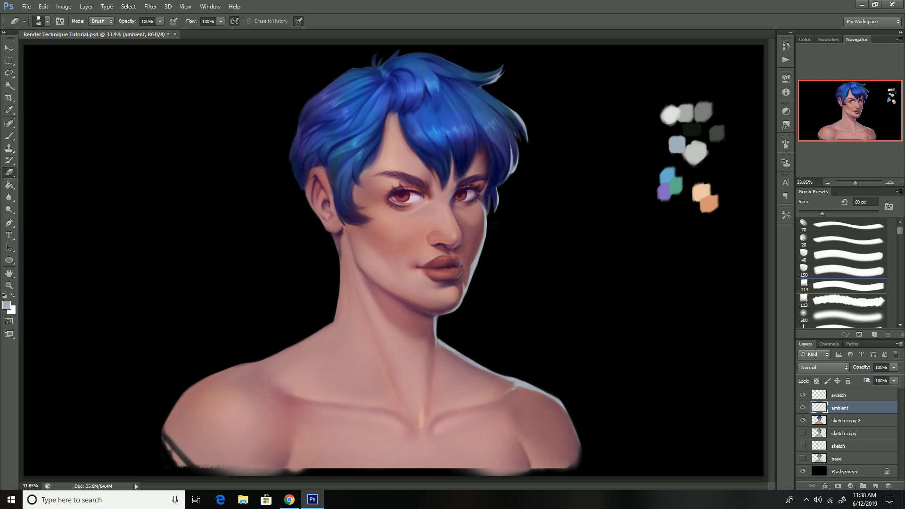
Step: Reduce the brush to 41 px, save the document, and add rim light to the far hair edge and the crown tips
{"action": "key", "text": "b"}
{"action": "key", "text": "bracketleft"}
{"action": "key", "text": "bracketleft"}
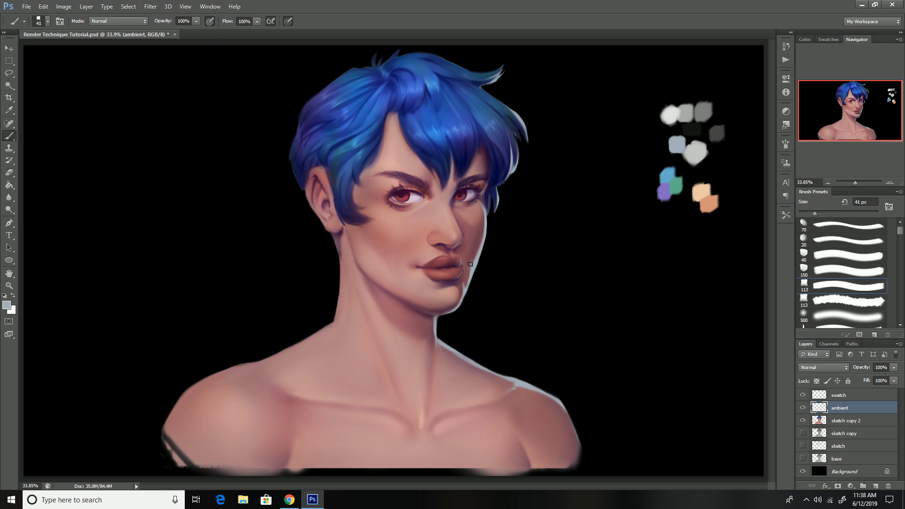
{"action": "key", "text": "ctrl+s"}
{"action": "left_click_drag", "start_coordinate": [502, 108], "coordinate": [517, 141]}
{"action": "key", "text": "e"}
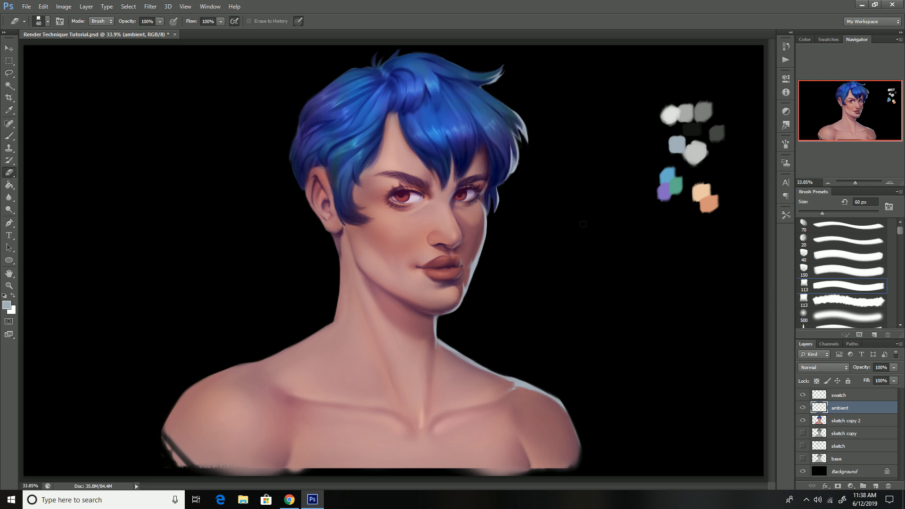
{"action": "key", "text": "b"}
{"action": "left_click_drag", "start_coordinate": [400, 50], "coordinate": [391, 58]}
{"action": "key", "text": "e"}
Step: Paint a rim light accent where the far shoulder meets the collarbone, trim it with a larger Eraser, and save
{"action": "left_click_drag", "start_coordinate": [822, 214], "coordinate": [827, 214]}
{"action": "key", "text": "b"}
{"action": "left_click_drag", "start_coordinate": [522, 383], "coordinate": [498, 397]}
{"action": "key", "text": "e"}
{"action": "left_click_drag", "start_coordinate": [514, 396], "coordinate": [494, 401]}
{"action": "key", "text": "ctrl+s"}
{"action": "key", "text": "b"}
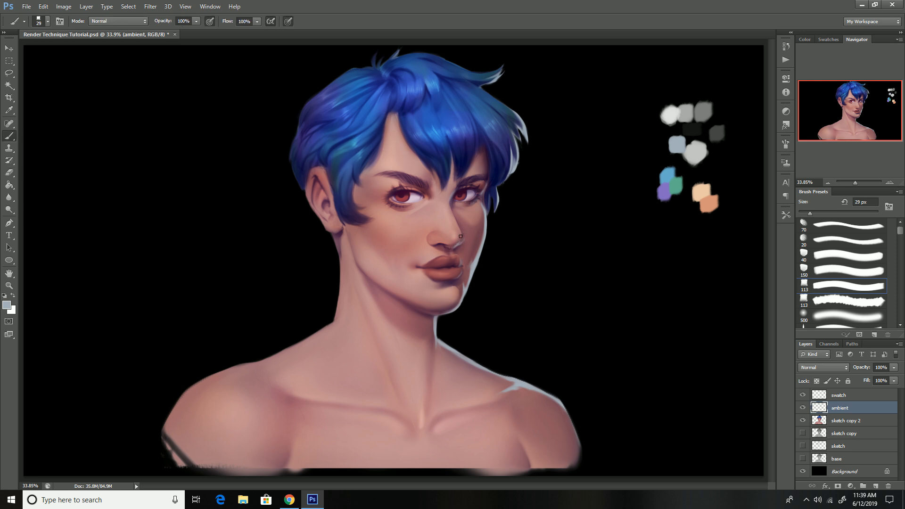
{"action": "key", "text": "ctrl+s"}
Step: Rename the ambient layer as rim light and save the document
{"action": "double_click", "coordinate": [838, 408]}
{"action": "type", "text": "rim light"}
{"action": "key", "text": "Return"}
{"action": "key", "text": "ctrl+s"}
Step: Choose the 1434 brush preset and set its size to 14 px
{"action": "left_click_drag", "start_coordinate": [899, 231], "coordinate": [900, 310]}
{"action": "left_click", "coordinate": [824, 300]}
{"action": "left_click", "coordinate": [804, 214]}
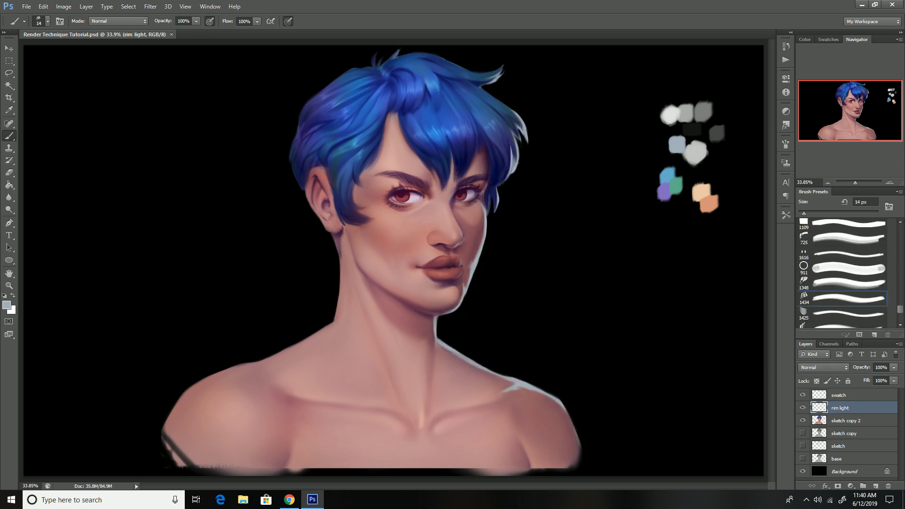
Step: Set the foreground colour to near-white, add a new layer above rim light, and enlarge the brush to 39 px
{"action": "left_click", "coordinate": [9, 307]}
{"action": "left_click", "coordinate": [568, 187]}
{"action": "left_click", "coordinate": [865, 186]}
{"action": "left_click", "coordinate": [875, 486]}
{"action": "left_click", "coordinate": [814, 214]}
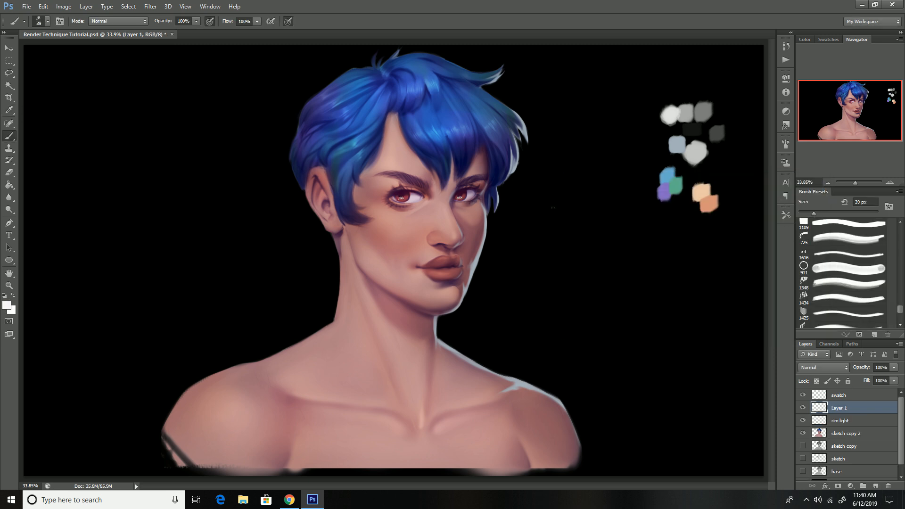
Step: Switch the brush to the 1261 preset at 40 px and activate the Eraser
{"action": "scroll", "coordinate": [844, 274], "scroll_direction": "down", "scroll_amount": 3}
{"action": "left_click", "coordinate": [822, 305]}
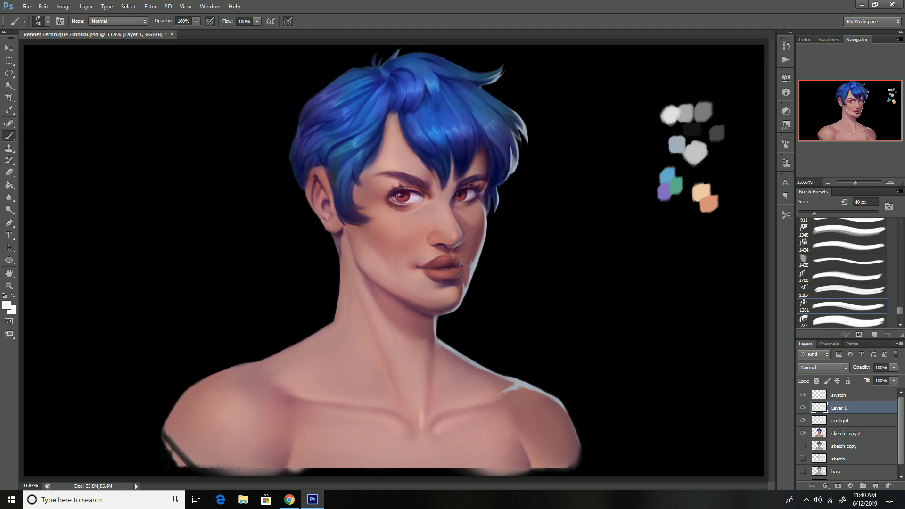
{"action": "key", "text": "e"}
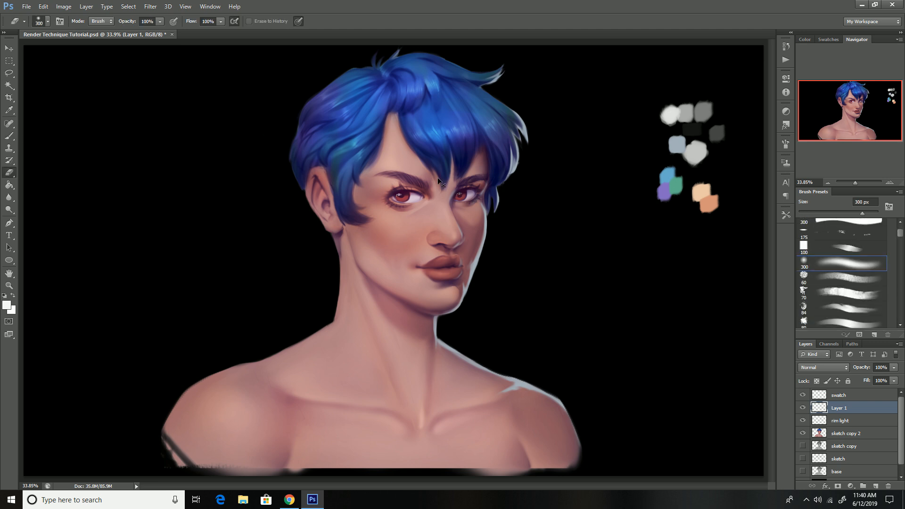
Step: Choose the 911 brush preset and add a new layer above Layer 1
{"action": "key", "text": "b"}
{"action": "scroll", "coordinate": [829, 286], "scroll_direction": "down", "scroll_amount": 3}
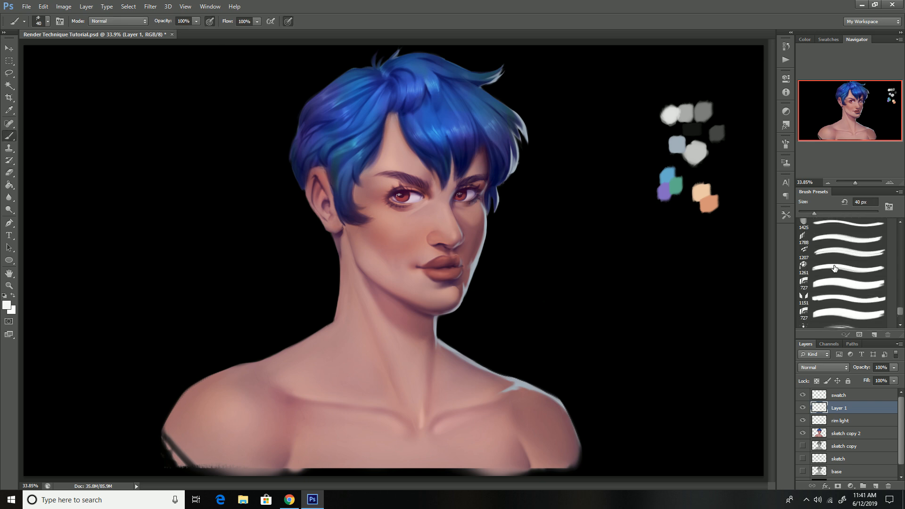
{"action": "scroll", "coordinate": [810, 267], "scroll_direction": "up", "scroll_amount": 2}
{"action": "left_click", "coordinate": [811, 245]}
{"action": "key", "text": "ctrl+shift+alt+n"}
Step: Dab over both eyes on the new layer with the Eraser and save the document
{"action": "key", "text": "e"}
{"action": "left_click", "coordinate": [398, 191]}
{"action": "left_click", "coordinate": [456, 190]}
{"action": "key", "text": "ctrl+s"}
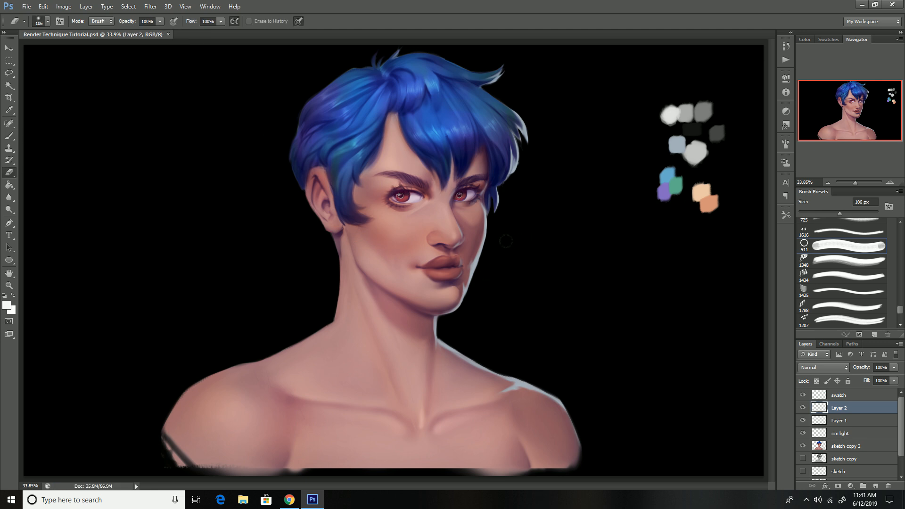
Step: Sample the blue-grey swatch, dab it softly over the left iris at about 102 px, and make the foreground colour bluer
{"action": "key", "text": "b"}
{"action": "left_click", "coordinate": [676, 147], "text": "alt"}
{"action": "left_click_drag", "start_coordinate": [870, 214], "coordinate": [839, 214]}
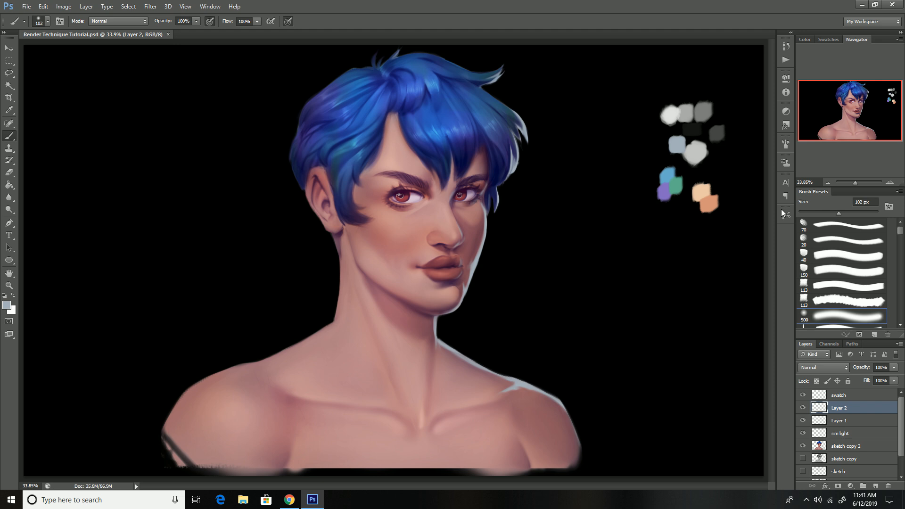
{"action": "left_click", "coordinate": [403, 192]}
{"action": "left_click", "coordinate": [7, 305]}
{"action": "left_click", "coordinate": [593, 232]}
{"action": "left_click", "coordinate": [791, 194]}
{"action": "key", "text": "ctrl+plus"}
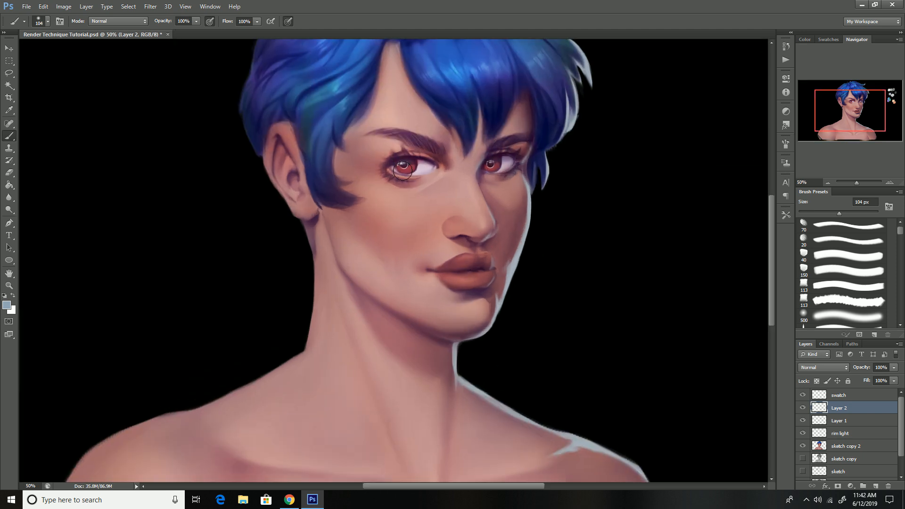
Step: Make sketch copy 2 the active layer and hide Layer 1 and Layer 2, keeping rim light shown
{"action": "key", "text": "ctrl+0"}
{"action": "left_click", "coordinate": [846, 446]}
{"action": "left_click_drag", "start_coordinate": [803, 408], "coordinate": [803, 433]}
{"action": "left_click", "coordinate": [803, 433]}
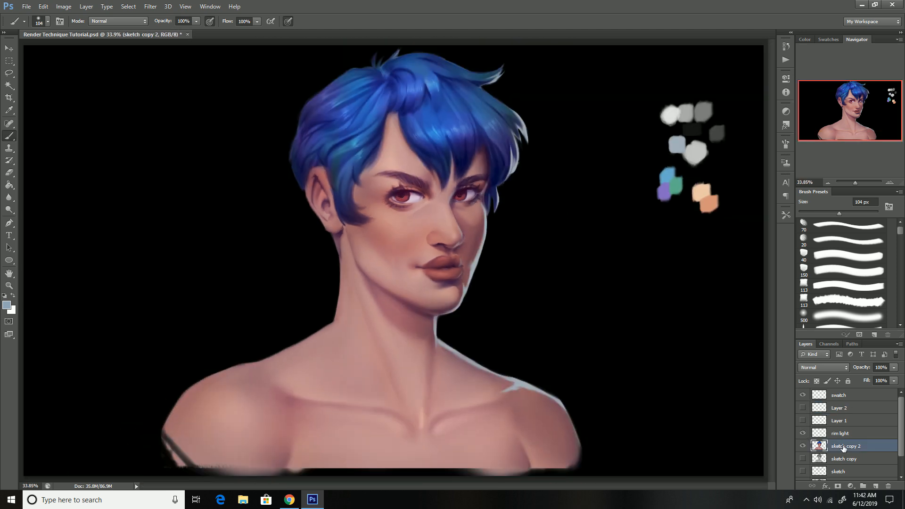
Step: Reduce the brush to 29 px and set the foreground colour to black for detailing the eyes
{"action": "key", "text": "ctrl+plus"}
{"action": "key", "text": "ctrl+plus"}
{"action": "scroll", "coordinate": [579, 248], "scroll_direction": "up", "scroll_amount": 3}
{"action": "key", "text": "bracketleft"}
{"action": "key", "text": "bracketleft"}
{"action": "key", "text": "bracketleft"}
{"action": "key", "text": "bracketleft"}
{"action": "key", "text": "bracketleft"}
{"action": "key", "text": "bracketleft"}
{"action": "left_click", "coordinate": [416, 255], "text": "alt"}
{"action": "left_click", "coordinate": [6, 305]}
{"action": "left_click_drag", "start_coordinate": [660, 302], "coordinate": [663, 324]}
{"action": "key", "text": "Return"}
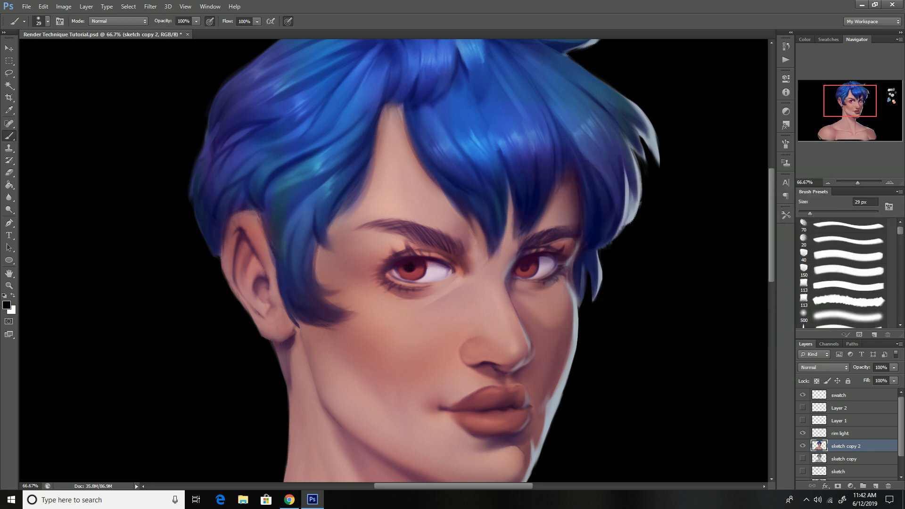
Step: Paint dark upper lashes and lid line on the left eye, sampling nearby eye colours for touch-ups
{"action": "left_click_drag", "start_coordinate": [392, 258], "coordinate": [380, 263]}
{"action": "left_click_drag", "start_coordinate": [390, 264], "coordinate": [373, 271]}
{"action": "mouse_move", "coordinate": [384, 269]}
{"action": "left_mouse_down"}
{"action": "mouse_move", "coordinate": [372, 273]}
{"action": "mouse_move", "coordinate": [400, 255]}
{"action": "left_mouse_up"}
{"action": "mouse_move", "coordinate": [399, 257]}
{"action": "left_mouse_down"}
{"action": "mouse_move", "coordinate": [392, 250]}
{"action": "mouse_move", "coordinate": [408, 244]}
{"action": "left_mouse_up"}
{"action": "left_click", "coordinate": [439, 256], "text": "alt"}
{"action": "left_click", "coordinate": [425, 258], "text": "alt"}
{"action": "mouse_move", "coordinate": [440, 258]}
{"action": "left_mouse_down"}
{"action": "mouse_move", "coordinate": [449, 262]}
{"action": "mouse_move", "coordinate": [439, 262]}
{"action": "left_mouse_up"}
{"action": "left_click", "coordinate": [441, 257], "text": "alt"}
{"action": "left_click", "coordinate": [407, 258], "text": "alt"}
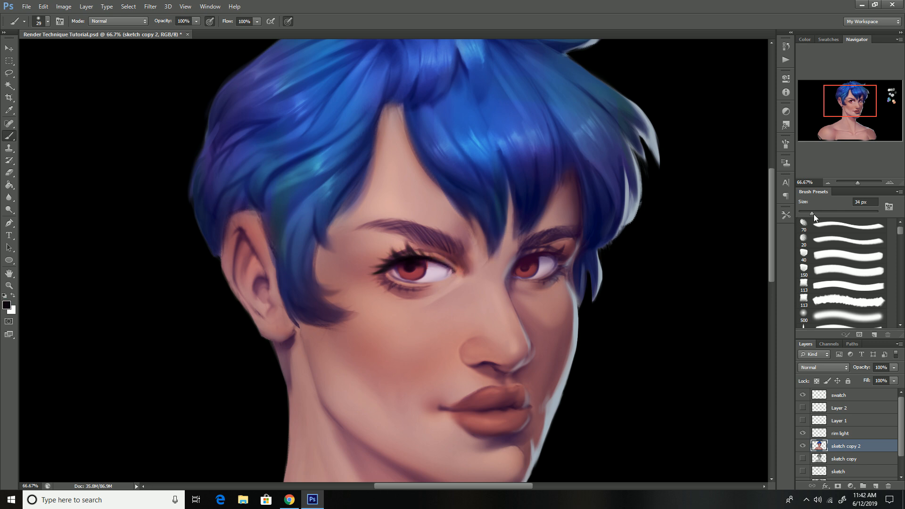
{"action": "left_click", "coordinate": [398, 273], "text": "alt"}
{"action": "mouse_move", "coordinate": [401, 275]}
{"action": "left_mouse_down"}
{"action": "mouse_move", "coordinate": [413, 277]}
{"action": "mouse_move", "coordinate": [431, 258]}
{"action": "left_mouse_up"}
{"action": "left_click", "coordinate": [408, 262], "text": "alt"}
Step: Reduce the brush to 16 px and paint dark lashes along the right eye's upper lid
{"action": "key", "text": "bracketleft"}
{"action": "key", "text": "bracketleft"}
{"action": "key", "text": "bracketleft"}
{"action": "left_click_drag", "start_coordinate": [548, 255], "coordinate": [567, 255]}
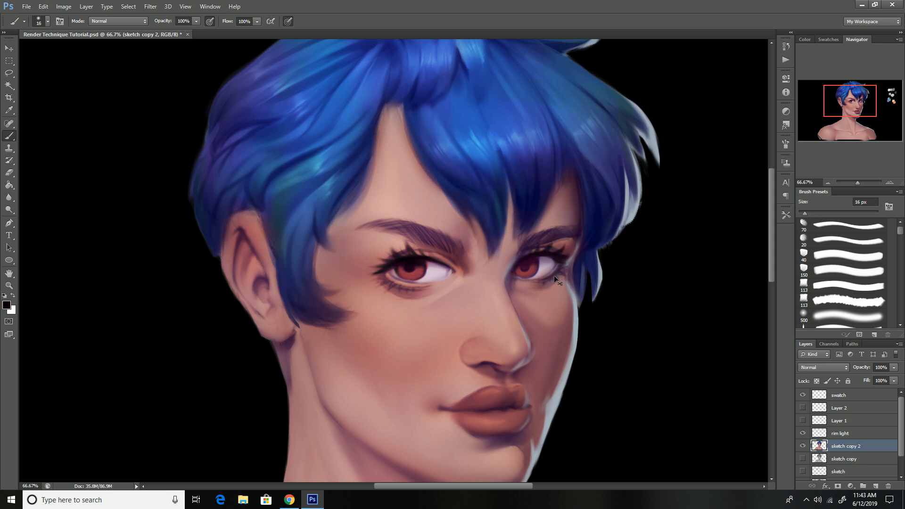
Step: Enlarge the brush and darken the lower lashes at the left eye's outer corner
{"action": "key", "text": "bracketright"}
{"action": "key", "text": "bracketright"}
{"action": "key", "text": "bracketright"}
{"action": "key", "text": "bracketright"}
{"action": "key", "text": "bracketright"}
{"action": "key", "text": "bracketright"}
{"action": "key", "text": "bracketright"}
{"action": "key", "text": "bracketright"}
{"action": "key", "text": "bracketright"}
{"action": "left_click_drag", "start_coordinate": [382, 284], "coordinate": [397, 279]}
Step: Reduce the brush and retouch the left eye with colours sampled from the iris and lower lid
{"action": "key", "text": "bracketleft"}
{"action": "key", "text": "bracketleft"}
{"action": "key", "text": "bracketleft"}
{"action": "left_click", "coordinate": [429, 265], "text": "alt"}
{"action": "left_click", "coordinate": [427, 269], "text": "alt"}
{"action": "left_click", "coordinate": [426, 268], "text": "alt"}
{"action": "left_click", "coordinate": [420, 282], "text": "alt"}
Step: Sample dark red iris tones and retouch the right eye with the small brush
{"action": "key", "text": "ctrl+minus"}
{"action": "key", "text": "ctrl+minus"}
{"action": "key", "text": "ctrl+plus"}
{"action": "key", "text": "ctrl+plus"}
{"action": "left_click", "coordinate": [516, 140], "text": "alt"}
{"action": "left_click", "coordinate": [518, 142], "text": "alt"}
{"action": "key", "text": "ctrl+minus"}
{"action": "key", "text": "ctrl+minus"}
{"action": "key", "text": "ctrl+plus"}
{"action": "key", "text": "ctrl+plus"}
{"action": "left_click", "coordinate": [522, 141], "text": "alt"}
Step: Show Layer 1 and Layer 2 again and save the document
{"action": "key", "text": "ctrl+0"}
{"action": "left_click", "coordinate": [802, 420]}
{"action": "left_click", "coordinate": [803, 407]}
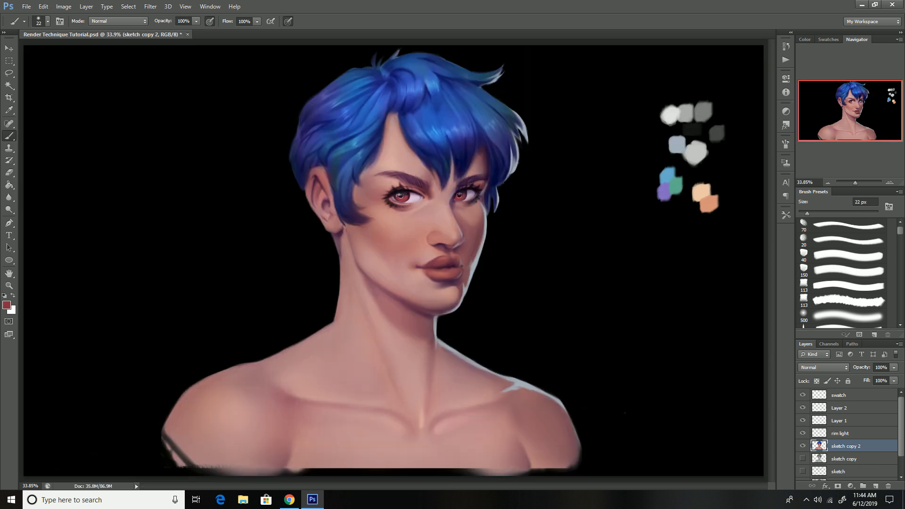
{"action": "key", "text": "ctrl+s"}
Step: Set the brush size to 122 px and delete Layer 1
{"action": "left_click_drag", "start_coordinate": [841, 214], "coordinate": [844, 215]}
{"action": "left_click", "coordinate": [841, 431]}
{"action": "left_click", "coordinate": [837, 421]}
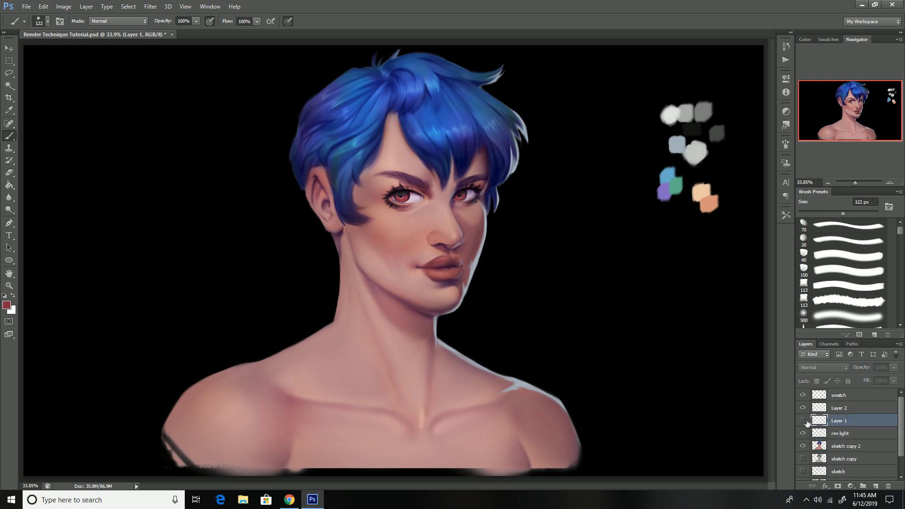
{"action": "left_click", "coordinate": [839, 411]}
{"action": "key", "text": "Delete"}
{"action": "key", "text": "Delete"}
Step: Check the remaining eye-glow layer by toggling its visibility and rename it as eyes
{"action": "left_click", "coordinate": [802, 409]}
{"action": "key", "text": "ctrl+z"}
{"action": "left_click", "coordinate": [803, 409]}
{"action": "type", "text": "eyes"}
{"action": "key", "text": "Return"}
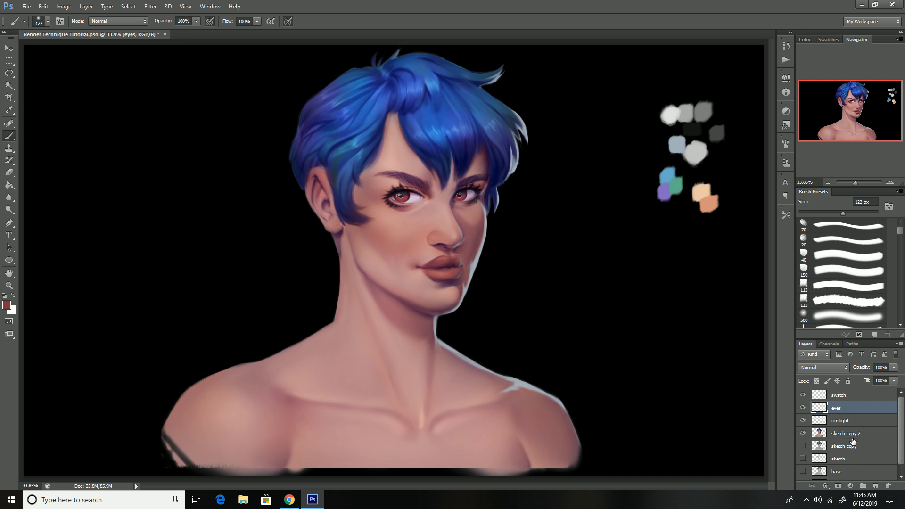
Step: Add a layer above eyes, set its blending mode to Color Dodge, and sample the light-blue swatch
{"action": "left_click", "coordinate": [873, 485]}
{"action": "left_click", "coordinate": [824, 368]}
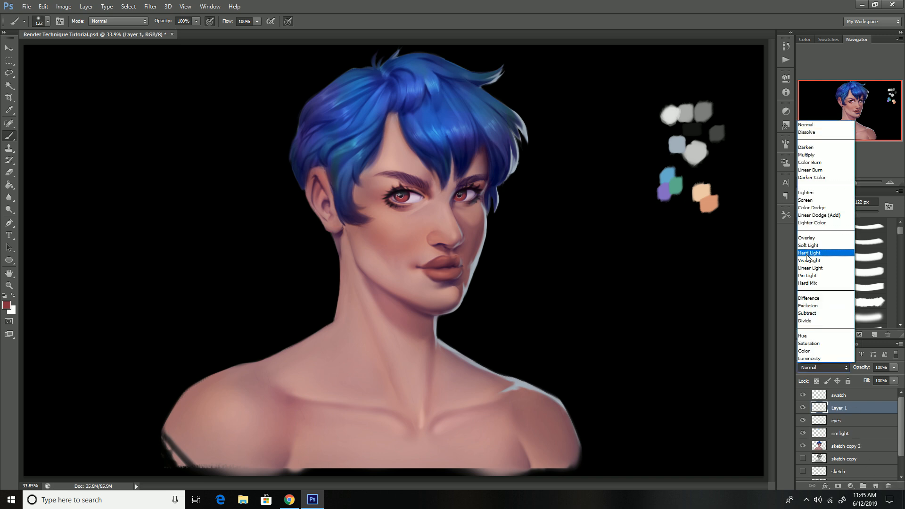
{"action": "left_click", "coordinate": [812, 208]}
{"action": "left_click", "coordinate": [671, 170], "text": "alt"}
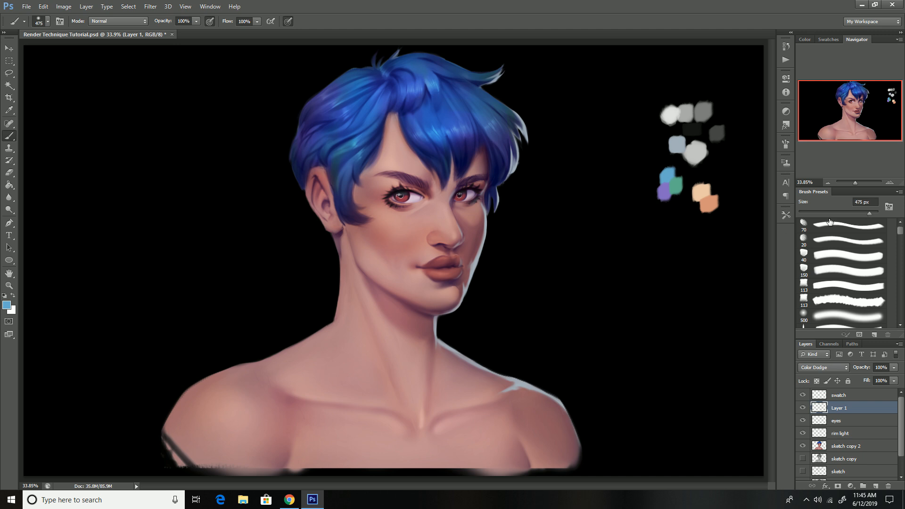
Step: Brush a soft light-blue glow across the hair's crown and fringe with a large brush, and save the document
{"action": "mouse_move", "coordinate": [388, 108]}
{"action": "left_mouse_down"}
{"action": "mouse_move", "coordinate": [360, 138]}
{"action": "mouse_move", "coordinate": [327, 101]}
{"action": "left_mouse_up"}
{"action": "left_click_drag", "start_coordinate": [419, 103], "coordinate": [478, 107]}
{"action": "key", "text": "ctrl+s"}
Step: Set the foreground colour to a light peach
{"action": "left_click", "coordinate": [856, 214]}
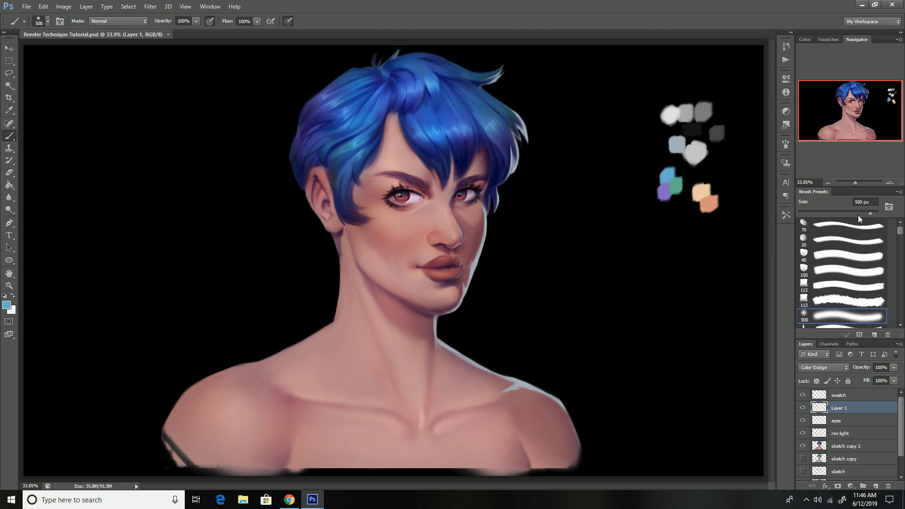
{"action": "left_click", "coordinate": [7, 305]}
{"action": "left_click", "coordinate": [698, 310]}
{"action": "left_click", "coordinate": [616, 209]}
{"action": "left_click", "coordinate": [698, 312]}
{"action": "left_click", "coordinate": [791, 195]}
{"action": "left_click", "coordinate": [840, 213]}
{"action": "left_click_drag", "start_coordinate": [479, 402], "coordinate": [499, 397]}
{"action": "key", "text": "ctrl+z"}
Step: Brush a soft peach glow over the collarbones at 286 px and soften the excess with the Eraser
{"action": "left_click", "coordinate": [861, 213]}
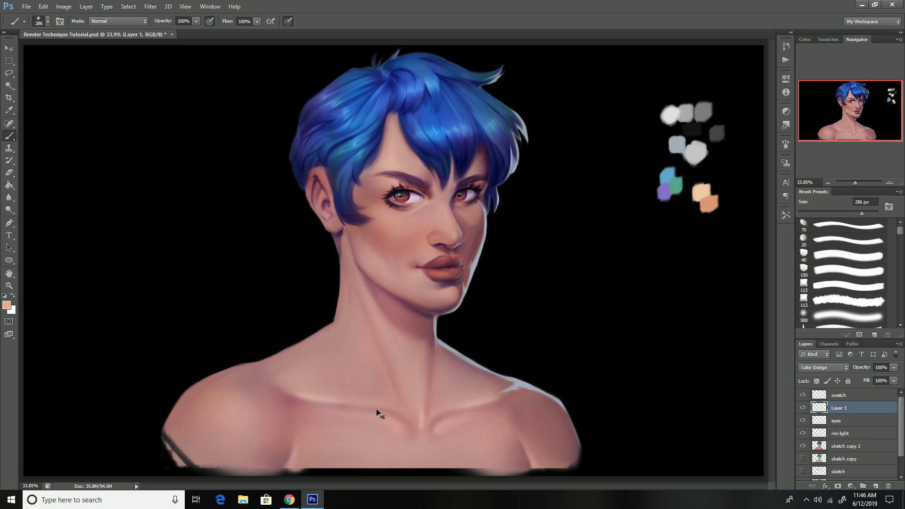
{"action": "key", "text": "e"}
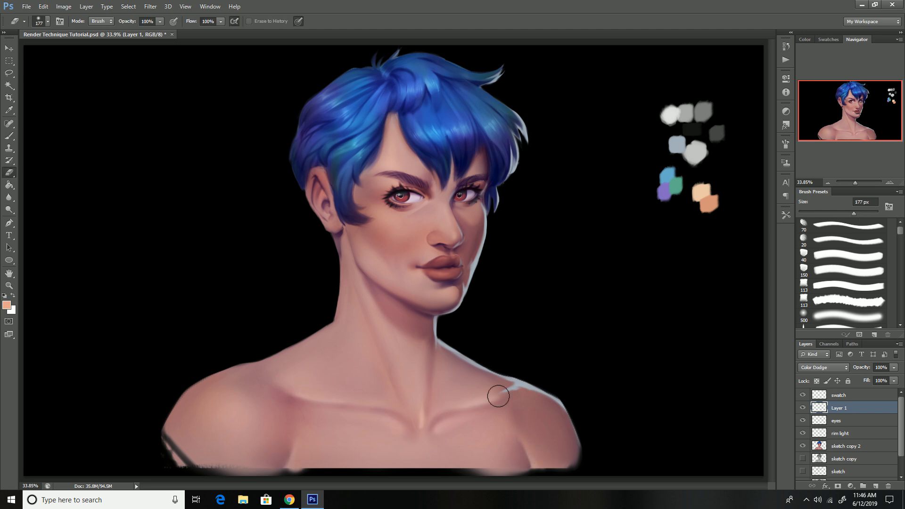
{"action": "key", "text": "b"}
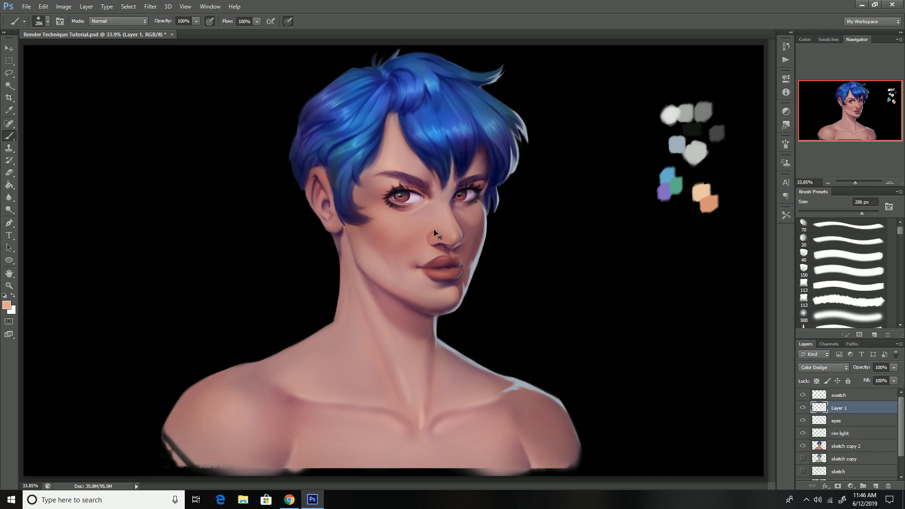
Step: Resize the soft brush and adjust the foreground colour to a more muted orange skin tone
{"action": "left_click", "coordinate": [822, 213]}
{"action": "left_click", "coordinate": [809, 214]}
{"action": "left_click", "coordinate": [857, 213]}
{"action": "left_click", "coordinate": [7, 305]}
{"action": "left_click", "coordinate": [699, 316]}
{"action": "left_click", "coordinate": [616, 221]}
{"action": "left_click", "coordinate": [791, 194]}
Step: Brush a soft glow on the lips, try one down the face's right edge, and undo the unwanted strokes
{"action": "left_click_drag", "start_coordinate": [445, 261], "coordinate": [463, 267]}
{"action": "key", "text": "ctrl+z"}
{"action": "mouse_move", "coordinate": [487, 216]}
{"action": "left_mouse_down"}
{"action": "mouse_move", "coordinate": [476, 269]}
{"action": "mouse_move", "coordinate": [432, 349]}
{"action": "mouse_move", "coordinate": [502, 373]}
{"action": "left_mouse_up"}
{"action": "key", "text": "ctrl+z"}
Step: Set the foreground colour to cyan and brush a glow onto the hair's right edge and upper tip, undoing the cheek stroke
{"action": "left_click", "coordinate": [6, 306]}
{"action": "left_click", "coordinate": [699, 257]}
{"action": "left_click", "coordinate": [791, 194]}
{"action": "mouse_move", "coordinate": [496, 166]}
{"action": "left_mouse_down"}
{"action": "mouse_move", "coordinate": [517, 159]}
{"action": "mouse_move", "coordinate": [522, 130]}
{"action": "left_mouse_up"}
{"action": "left_click_drag", "start_coordinate": [500, 72], "coordinate": [471, 86]}
{"action": "left_click_drag", "start_coordinate": [496, 187], "coordinate": [486, 260]}
{"action": "key", "text": "ctrl+z"}
Step: Set the foreground colour to ce8f7e and brush a glow from the neck along the right shoulder
{"action": "left_click", "coordinate": [7, 306]}
{"action": "left_click", "coordinate": [699, 318]}
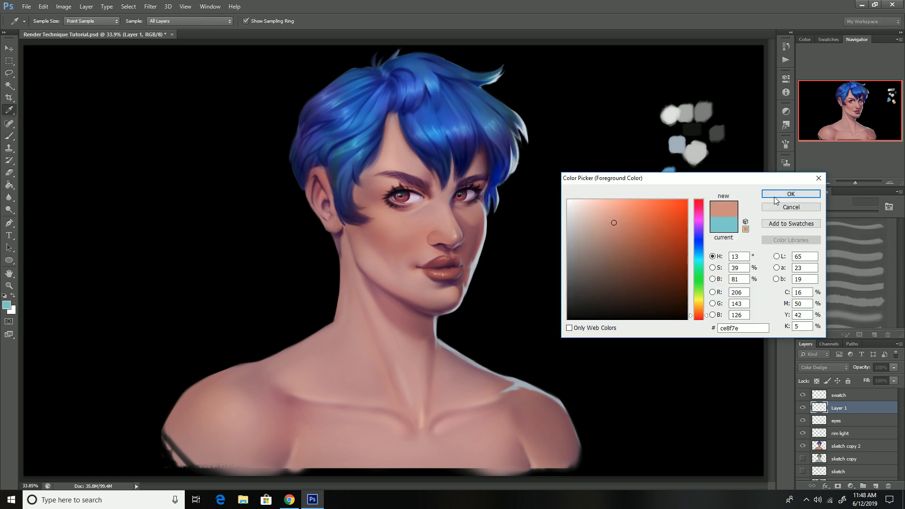
{"action": "left_click", "coordinate": [791, 194]}
{"action": "left_click_drag", "start_coordinate": [443, 346], "coordinate": [532, 387]}
Step: Brighten the foreground colour to a lighter peach, extend the glow over the right shoulder's rim, and save the document
{"action": "left_click", "coordinate": [7, 306]}
{"action": "left_click", "coordinate": [623, 201]}
{"action": "left_click", "coordinate": [791, 194]}
{"action": "mouse_move", "coordinate": [439, 335]}
{"action": "left_mouse_down"}
{"action": "mouse_move", "coordinate": [561, 403]}
{"action": "mouse_move", "coordinate": [568, 420]}
{"action": "left_mouse_up"}
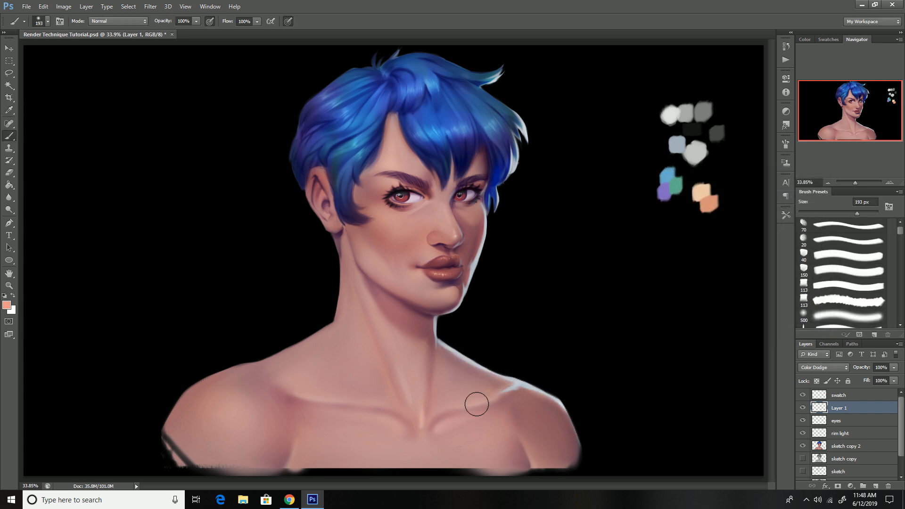
{"action": "key", "text": "e"}
{"action": "key", "text": "ctrl+s"}
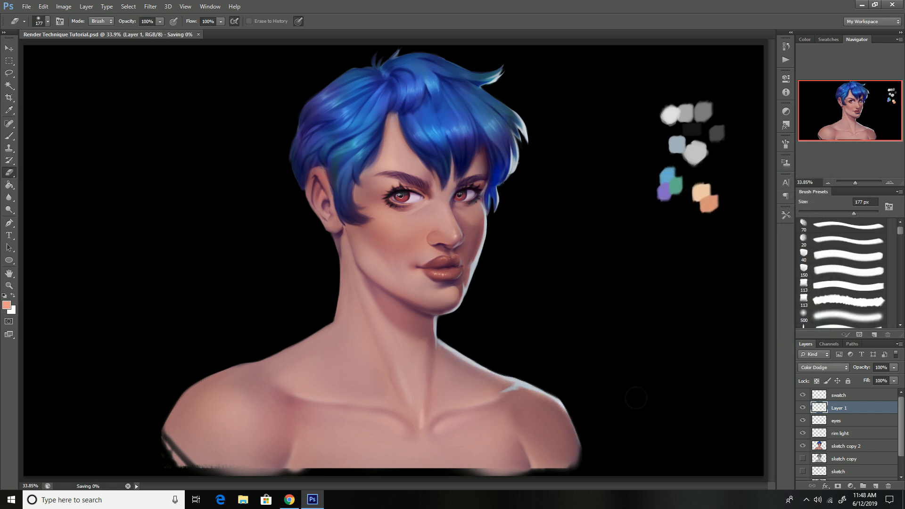
Step: Dab a peach glow over the left iris with a 104 px brush
{"action": "left_click", "coordinate": [7, 305]}
{"action": "key", "text": "Return"}
{"action": "left_click", "coordinate": [402, 195]}
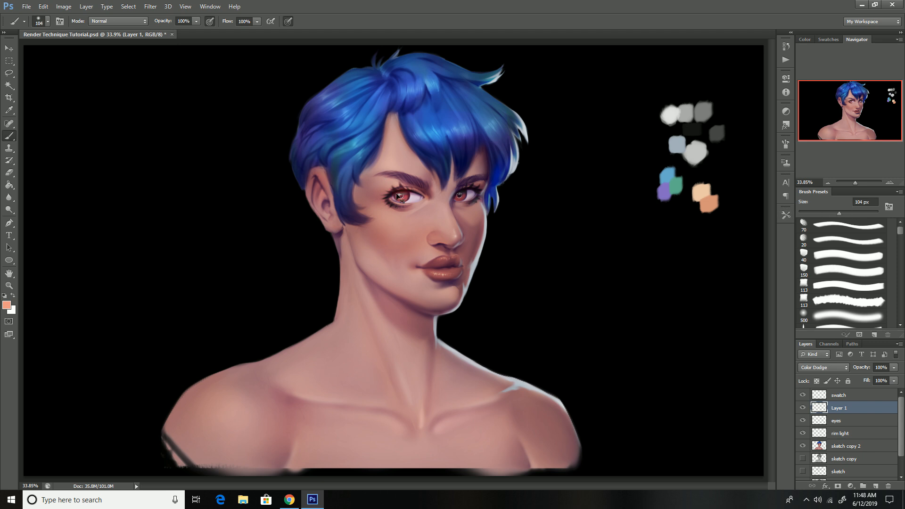
Step: Try soft glow strokes across the hair above the ear and set the brush size to 122 px
{"action": "key", "text": "bracketleft"}
{"action": "mouse_move", "coordinate": [342, 171]}
{"action": "left_mouse_down"}
{"action": "mouse_move", "coordinate": [351, 205]}
{"action": "mouse_move", "coordinate": [378, 154]}
{"action": "mouse_move", "coordinate": [299, 172]}
{"action": "left_mouse_up"}
{"action": "key", "text": "ctrl+z"}
{"action": "left_click", "coordinate": [843, 214]}
{"action": "key", "text": "ctrl+z"}
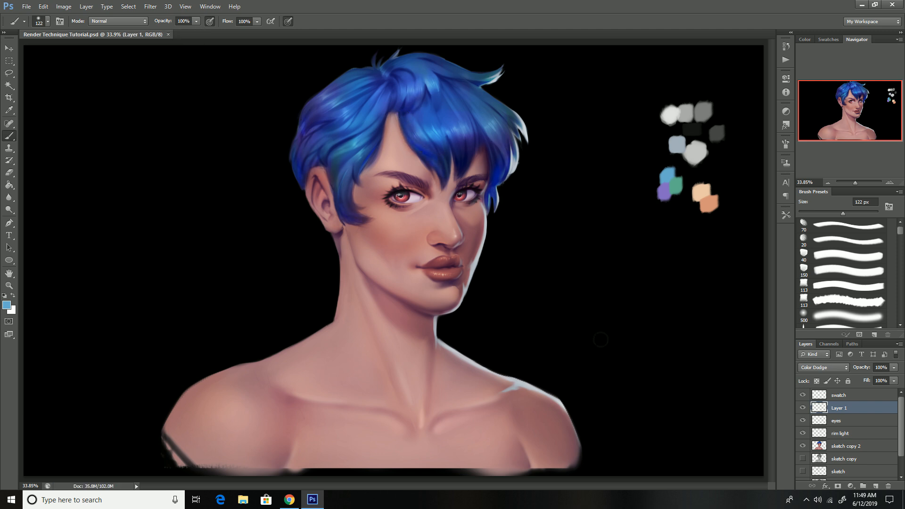
Step: Add a new layer above sketch copy 2 and set the brush size to 33 px
{"action": "left_click", "coordinate": [859, 450]}
{"action": "left_click", "coordinate": [876, 486]}
{"action": "left_click", "coordinate": [813, 214]}
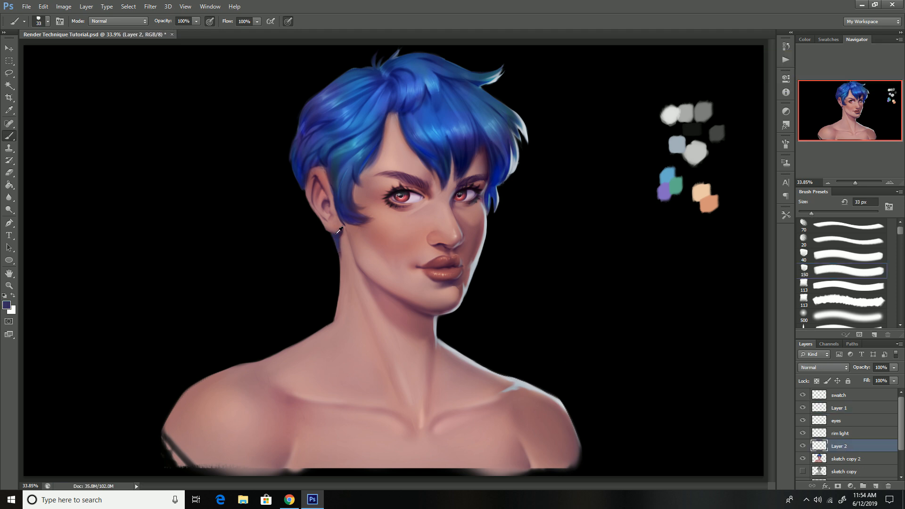
Step: Paint dark blue hair strands behind the earlobe on the new layer using sampled hair colours, and save the document
{"action": "left_click", "coordinate": [336, 229], "text": "alt"}
{"action": "mouse_move", "coordinate": [330, 231]}
{"action": "left_mouse_down"}
{"action": "mouse_move", "coordinate": [343, 229]}
{"action": "mouse_move", "coordinate": [342, 259]}
{"action": "left_mouse_up"}
{"action": "left_click", "coordinate": [338, 236], "text": "alt"}
{"action": "left_click", "coordinate": [348, 245], "text": "alt"}
{"action": "key", "text": "ctrl+s"}
Step: Add fine blue flyaway strands along the hair's left outline with a 12 px brush and sampled hair colours
{"action": "left_click", "coordinate": [803, 214]}
{"action": "left_click", "coordinate": [337, 97], "text": "alt"}
{"action": "left_click_drag", "start_coordinate": [345, 89], "coordinate": [336, 95]}
{"action": "left_click", "coordinate": [300, 125], "text": "alt"}
Step: Paint fine pale flyaway strands along the hair's right edge and at the crown, and save the document
{"action": "left_click", "coordinate": [513, 167], "text": "alt"}
{"action": "left_click_drag", "start_coordinate": [519, 139], "coordinate": [512, 170]}
{"action": "mouse_move", "coordinate": [521, 142]}
{"action": "left_mouse_down"}
{"action": "mouse_move", "coordinate": [519, 168]}
{"action": "mouse_move", "coordinate": [529, 140]}
{"action": "left_mouse_up"}
{"action": "left_click_drag", "start_coordinate": [520, 131], "coordinate": [525, 142]}
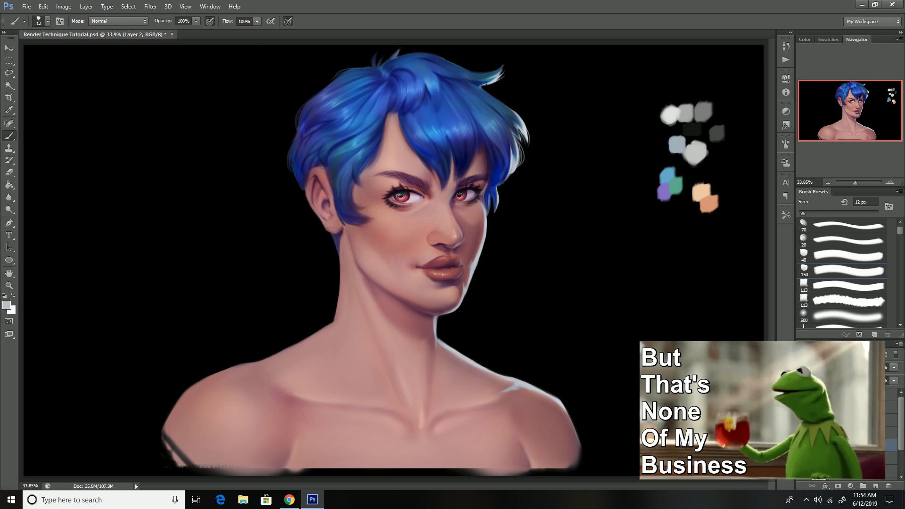
{"action": "left_click_drag", "start_coordinate": [402, 48], "coordinate": [394, 57]}
{"action": "key", "text": "ctrl+s"}
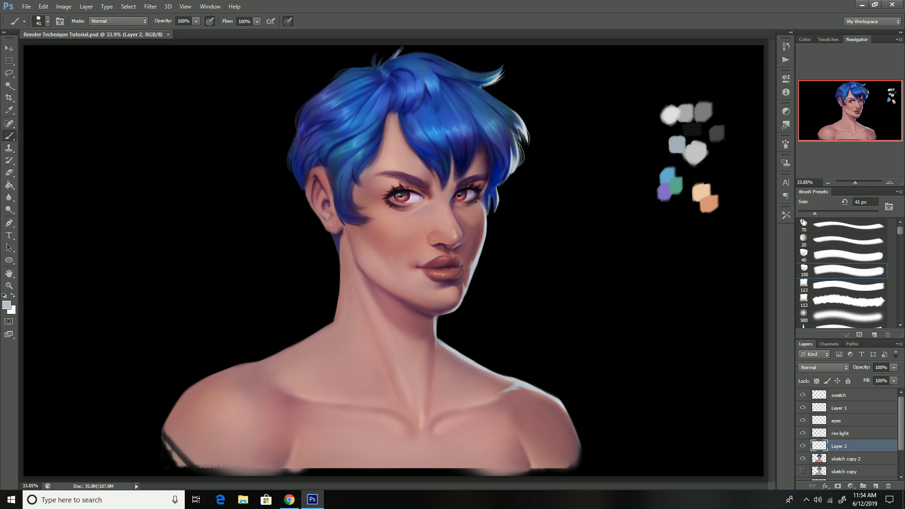
Step: Start a fresh layer above sketch copy 2 and try a thin line in a sampled lip colour across the left cheek
{"action": "left_click", "coordinate": [820, 213]}
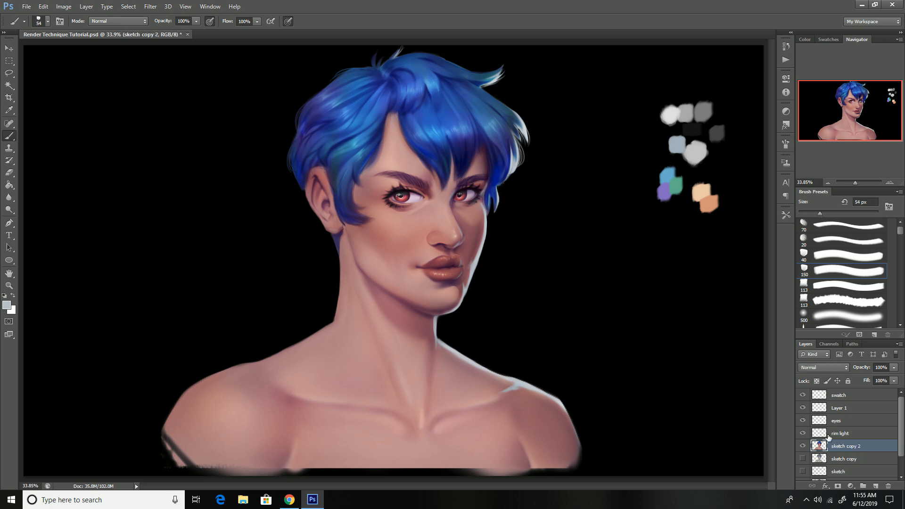
{"action": "key", "text": "bracketleft"}
{"action": "key", "text": "bracketleft"}
{"action": "left_click", "coordinate": [450, 264], "text": "alt"}
{"action": "left_click_drag", "start_coordinate": [381, 211], "coordinate": [402, 252]}
{"action": "key", "text": "ctrl+z"}
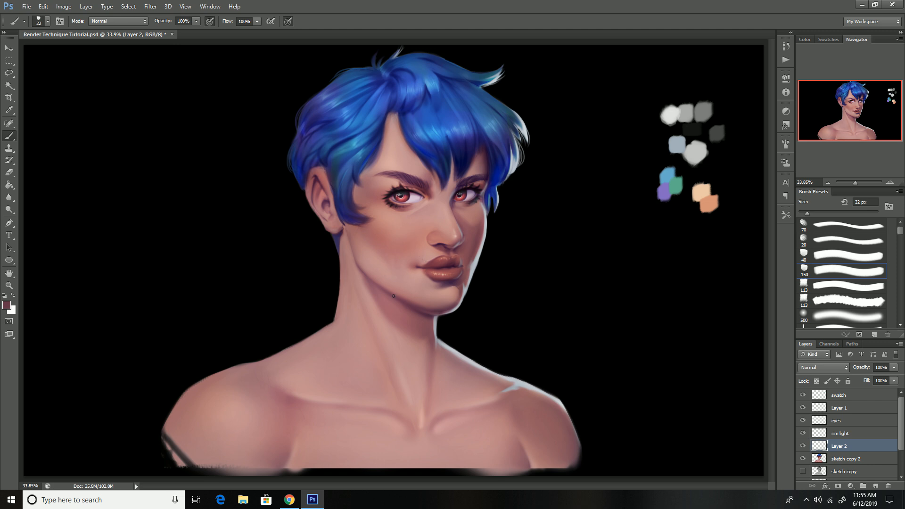
Step: Set the foreground colour to #661c16 and draw a thin curved seam down the left cheek with the soft 500 brush preset
{"action": "left_click", "coordinate": [7, 305]}
{"action": "left_click_drag", "start_coordinate": [699, 307], "coordinate": [698, 319]}
{"action": "left_click", "coordinate": [661, 271]}
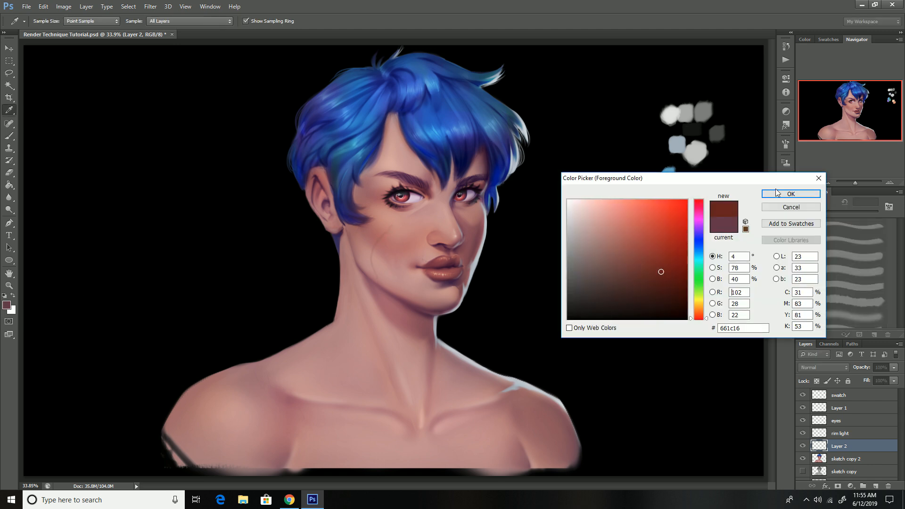
{"action": "left_click", "coordinate": [776, 192]}
{"action": "left_click", "coordinate": [841, 316]}
{"action": "left_click", "coordinate": [811, 214]}
{"action": "left_click_drag", "start_coordinate": [390, 229], "coordinate": [373, 264]}
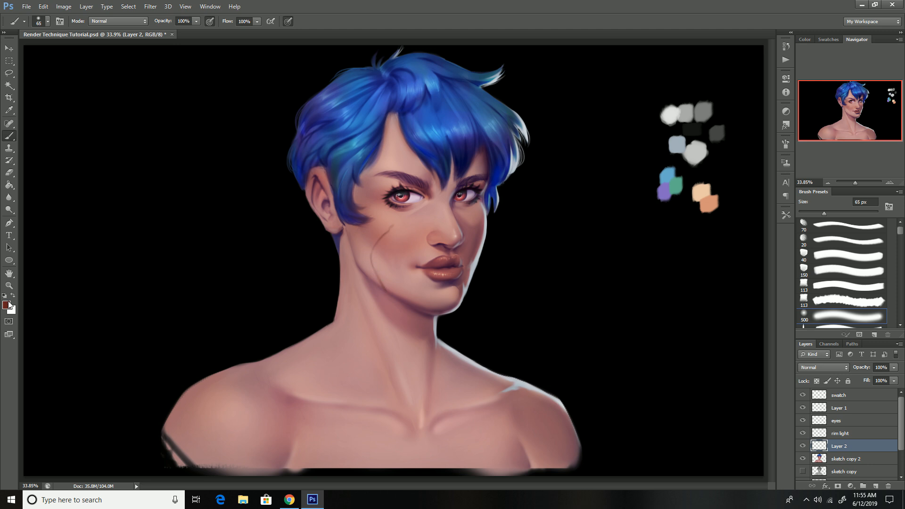
Step: Lighten the foreground colour and paint highlights beside the cheek seam, using the peach swatch for its lower curve
{"action": "left_click", "coordinate": [6, 305]}
{"action": "left_click", "coordinate": [611, 206]}
{"action": "left_click", "coordinate": [776, 192]}
{"action": "left_click", "coordinate": [401, 217], "text": "alt"}
{"action": "left_click_drag", "start_coordinate": [391, 226], "coordinate": [377, 238]}
{"action": "left_click_drag", "start_coordinate": [814, 216], "coordinate": [814, 216]}
{"action": "left_click", "coordinate": [701, 191], "text": "alt"}
{"action": "left_click_drag", "start_coordinate": [371, 254], "coordinate": [379, 279]}
Step: Sample skin tones around the cheek seam and erase its lower end towards the jaw
{"action": "key", "text": "bracketright"}
{"action": "key", "text": "bracketright"}
{"action": "left_click", "coordinate": [387, 235], "text": "alt"}
{"action": "left_click", "coordinate": [371, 260], "text": "alt"}
{"action": "key", "text": "e"}
{"action": "left_click_drag", "start_coordinate": [384, 280], "coordinate": [394, 304]}
Step: Repaint the lower curve of the cheek seam with a sampled tone and set the brush size to 45 px
{"action": "key", "text": "b"}
{"action": "left_click", "coordinate": [370, 261], "text": "alt"}
{"action": "left_click", "coordinate": [370, 260], "text": "alt"}
{"action": "left_click_drag", "start_coordinate": [370, 262], "coordinate": [376, 280]}
{"action": "left_click_drag", "start_coordinate": [819, 215], "coordinate": [817, 215]}
{"action": "left_click", "coordinate": [385, 245], "text": "alt"}
{"action": "left_click", "coordinate": [389, 296], "text": "alt"}
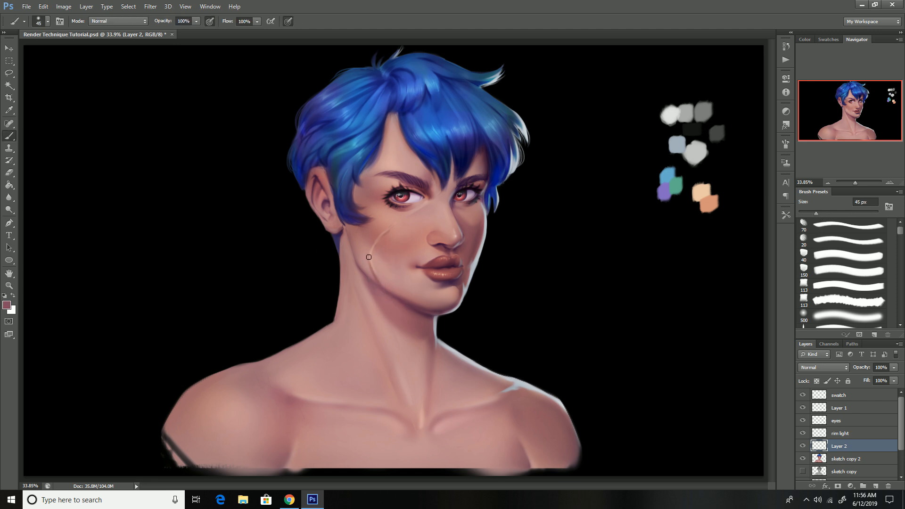
Step: Rework the whole cheek seam with sampled skin tones, from its upper end down to the jaw
{"action": "left_click", "coordinate": [382, 263], "text": "alt"}
{"action": "left_click_drag", "start_coordinate": [371, 267], "coordinate": [380, 285]}
{"action": "left_click_drag", "start_coordinate": [391, 227], "coordinate": [375, 271]}
{"action": "left_click", "coordinate": [389, 295], "text": "alt"}
{"action": "left_click", "coordinate": [376, 267], "text": "alt"}
Step: Blend the jaw end of the cheek seam with sampled skin tones and switch to a larger soft eraser
{"action": "left_click", "coordinate": [818, 214]}
{"action": "left_click", "coordinate": [386, 281], "text": "alt"}
{"action": "left_click", "coordinate": [383, 285], "text": "alt"}
{"action": "left_click", "coordinate": [391, 287], "text": "alt"}
{"action": "key", "text": "e"}
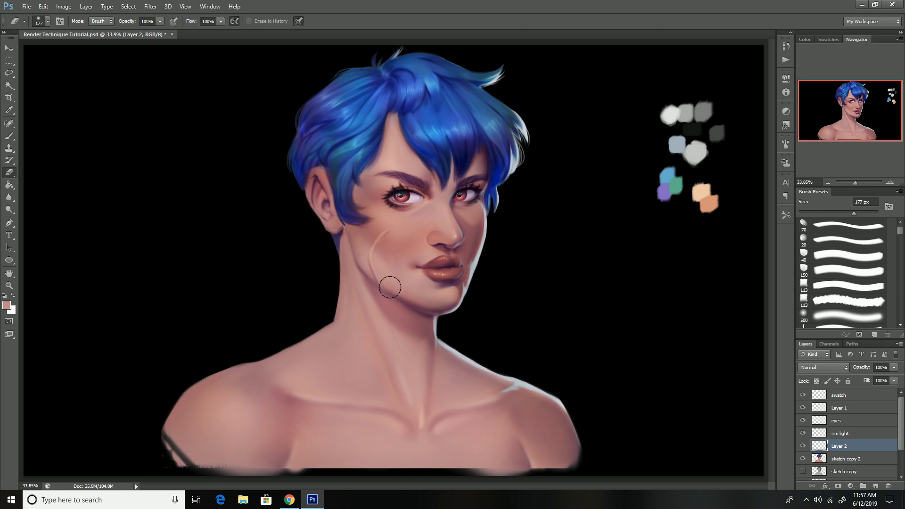
{"action": "key", "text": "bracketright"}
{"action": "key", "text": "bracketright"}
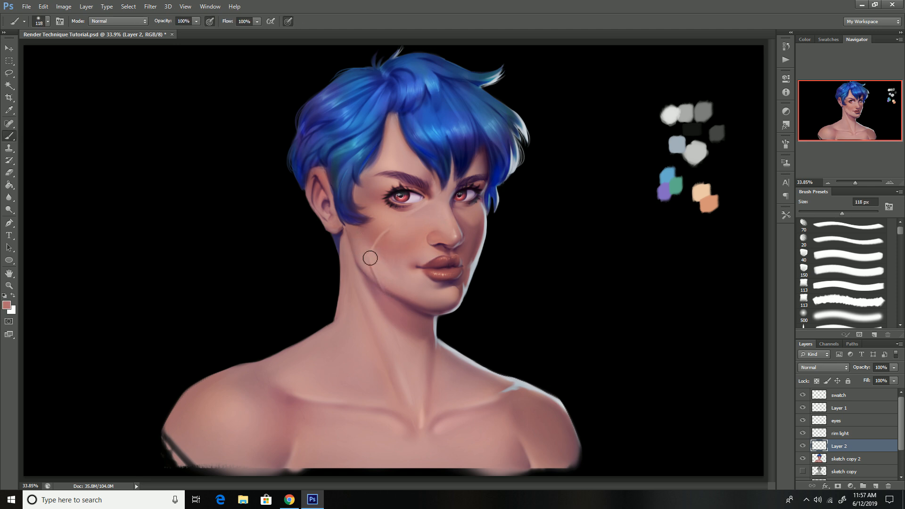
Step: Sample skin tones beside the cheek seam and erase along its upper end to fade it
{"action": "left_click", "coordinate": [383, 279], "text": "alt"}
{"action": "left_click", "coordinate": [392, 230], "text": "alt"}
{"action": "key", "text": "e"}
{"action": "left_click_drag", "start_coordinate": [392, 228], "coordinate": [376, 245]}
Step: Thin the cheek seam by alternating sampled brushwork with a 52 px eraser, and save the document
{"action": "key", "text": "b"}
{"action": "left_click", "coordinate": [374, 258], "text": "alt"}
{"action": "key", "text": "e"}
{"action": "key", "text": "b"}
{"action": "key", "text": "e"}
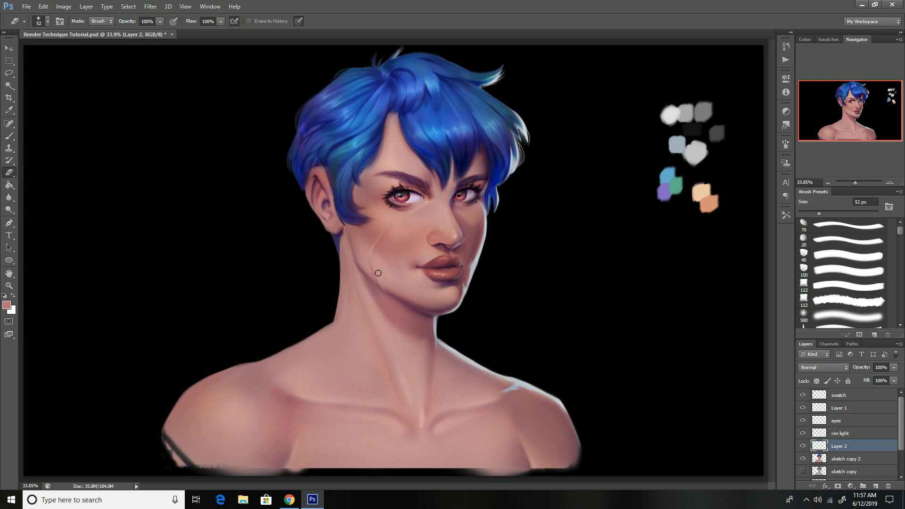
{"action": "key", "text": "ctrl+s"}
{"action": "key", "text": "b"}
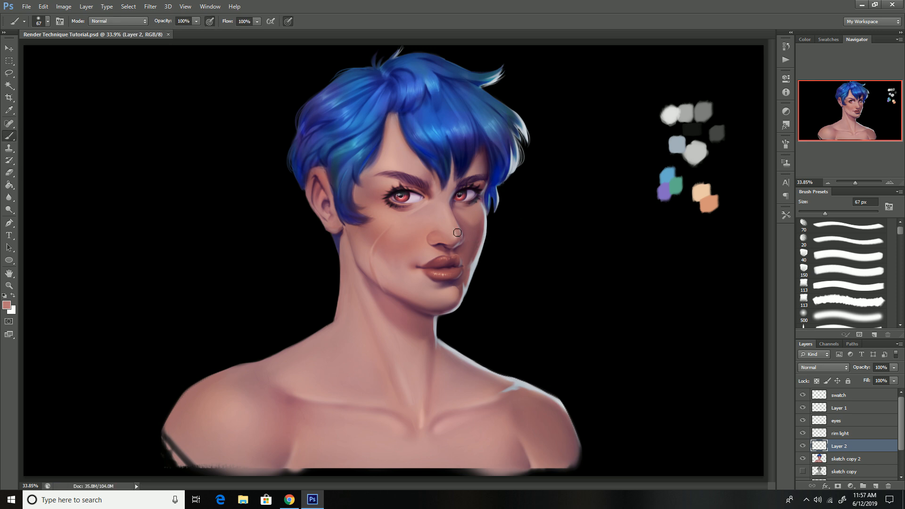
Step: Paint a thin seam across the nose bridge in sampled skin tones and trim it with a 32 px eraser
{"action": "left_click", "coordinate": [373, 245], "text": "alt"}
{"action": "left_click", "coordinate": [699, 197], "text": "alt"}
{"action": "left_click", "coordinate": [446, 217], "text": "alt"}
{"action": "key", "text": "e"}
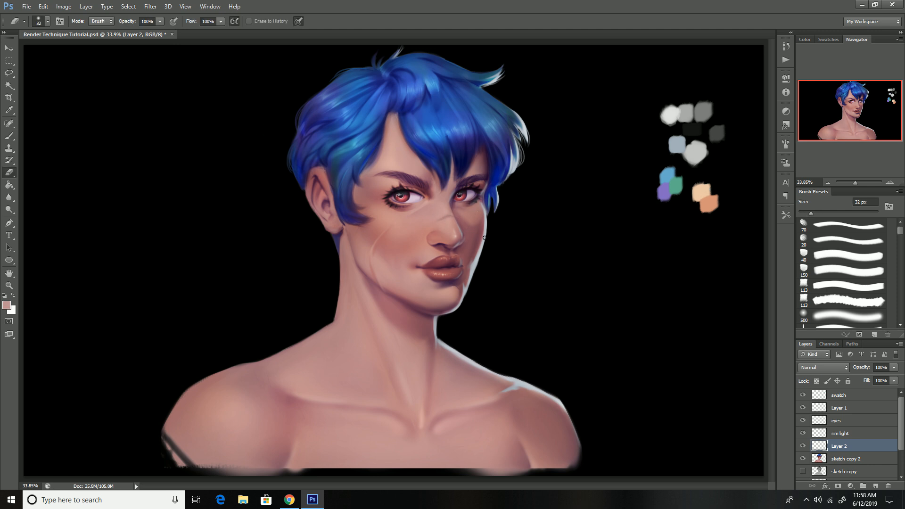
{"action": "key", "text": "b"}
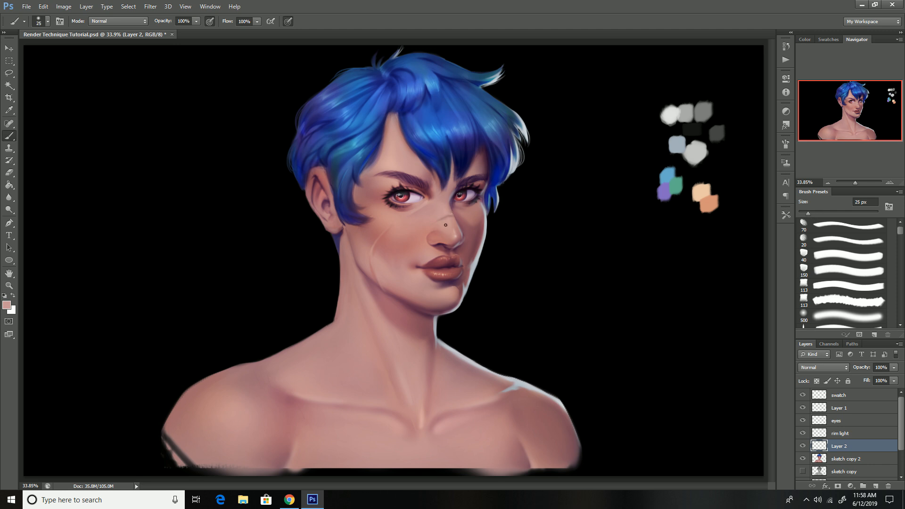
{"action": "key", "text": "e"}
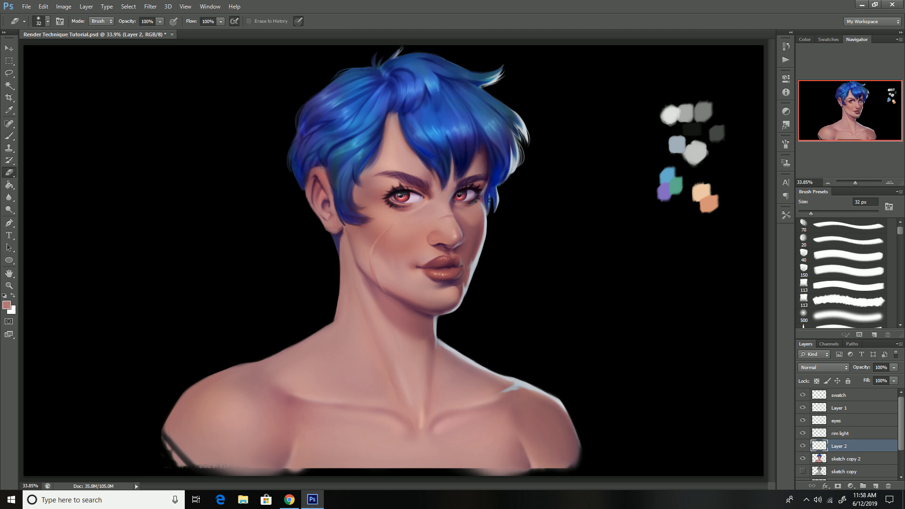
Step: Choose a lighter foreground colour and paint a short light seam just above the upper lip
{"action": "key", "text": "b"}
{"action": "left_click", "coordinate": [7, 306]}
{"action": "left_click", "coordinate": [596, 211]}
{"action": "left_click", "coordinate": [863, 195]}
{"action": "left_click_drag", "start_coordinate": [428, 262], "coordinate": [427, 255]}
{"action": "left_click", "coordinate": [440, 255], "text": "alt"}
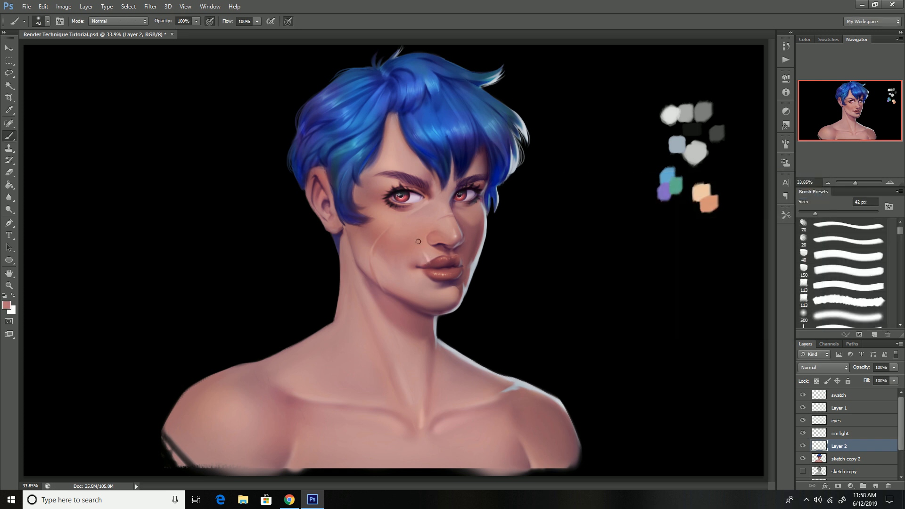
Step: Touch up the seam above the lip with skin tones sampled beside the nose, and save the document
{"action": "left_click", "coordinate": [819, 214]}
{"action": "left_click", "coordinate": [422, 241], "text": "alt"}
{"action": "left_click", "coordinate": [431, 254], "text": "alt"}
{"action": "key", "text": "ctrl+s"}
Step: Draw a small ring on the left temple with a fine brush and sampled skin tones, and save the document
{"action": "key", "text": "bracketleft"}
{"action": "key", "text": "bracketleft"}
{"action": "left_click", "coordinate": [811, 214]}
{"action": "left_click", "coordinate": [421, 244], "text": "alt"}
{"action": "left_click_drag", "start_coordinate": [394, 153], "coordinate": [384, 165]}
{"action": "left_click", "coordinate": [477, 229], "text": "alt"}
{"action": "left_click", "coordinate": [375, 159], "text": "alt"}
{"action": "left_click", "coordinate": [381, 155], "text": "alt"}
{"action": "key", "text": "ctrl+s"}
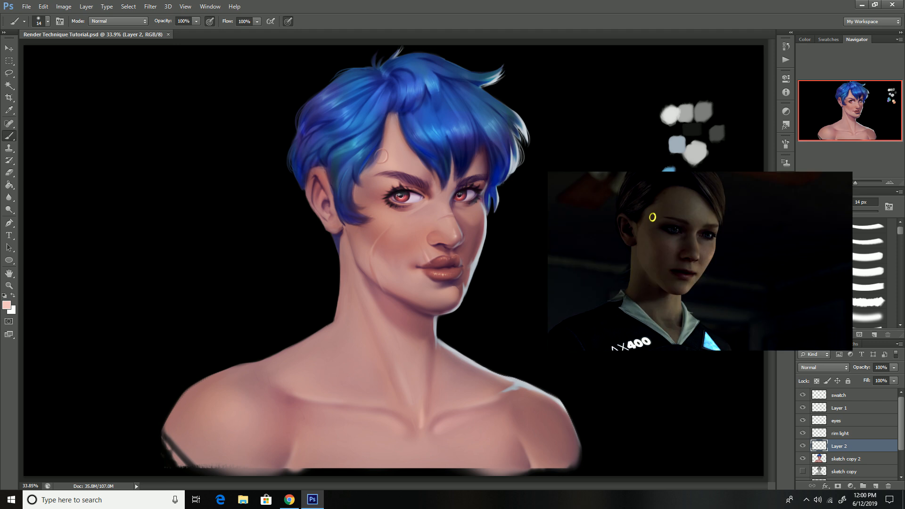
Step: Try a blue glow stroke over the temple ring on the Color Dodge layer, and undo it
{"action": "left_click", "coordinate": [842, 419]}
{"action": "left_click", "coordinate": [844, 410]}
{"action": "left_click", "coordinate": [669, 171], "text": "alt"}
{"action": "mouse_move", "coordinate": [387, 151]}
{"action": "left_mouse_down"}
{"action": "mouse_move", "coordinate": [376, 159]}
{"action": "mouse_move", "coordinate": [389, 160]}
{"action": "left_mouse_up"}
{"action": "key", "text": "ctrl+alt+z"}
{"action": "key", "text": "Return"}
{"action": "left_click", "coordinate": [840, 408]}
{"action": "key", "text": "ctrl+alt+z"}
Step: Set the foreground colour to turquoise and add a new Overlay layer above Layer 1
{"action": "left_click", "coordinate": [6, 305]}
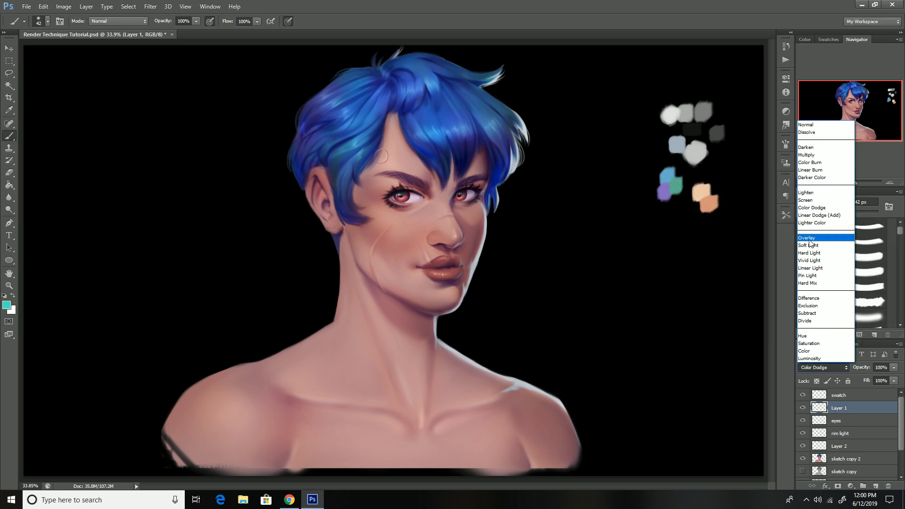
{"action": "left_click", "coordinate": [824, 367]}
{"action": "left_click", "coordinate": [875, 486]}
{"action": "left_click", "coordinate": [824, 367]}
{"action": "left_click", "coordinate": [811, 230]}
Step: Paint a turquoise glow along the temple ring's right side and trim it with a 27 px eraser
{"action": "key", "text": "bracketleft"}
{"action": "key", "text": "bracketleft"}
{"action": "key", "text": "bracketleft"}
{"action": "left_click_drag", "start_coordinate": [384, 162], "coordinate": [388, 155]}
{"action": "key", "text": "e"}
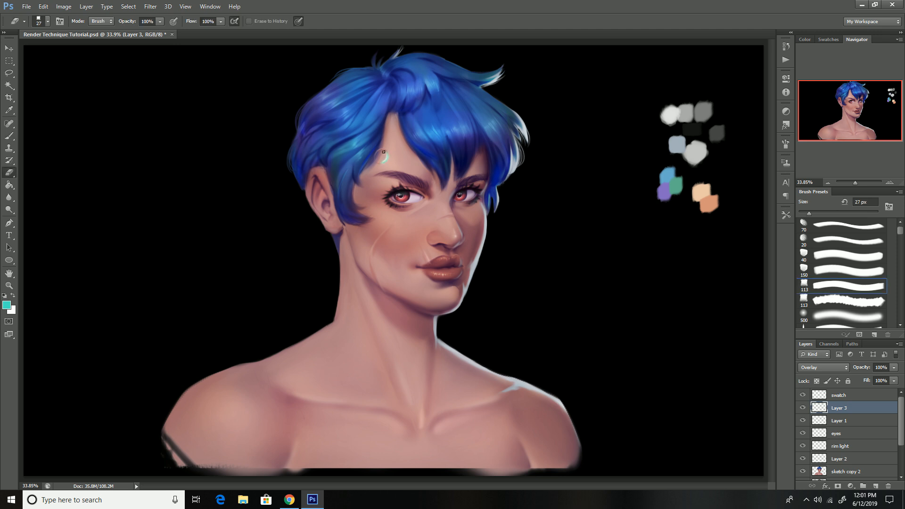
{"action": "key", "text": "b"}
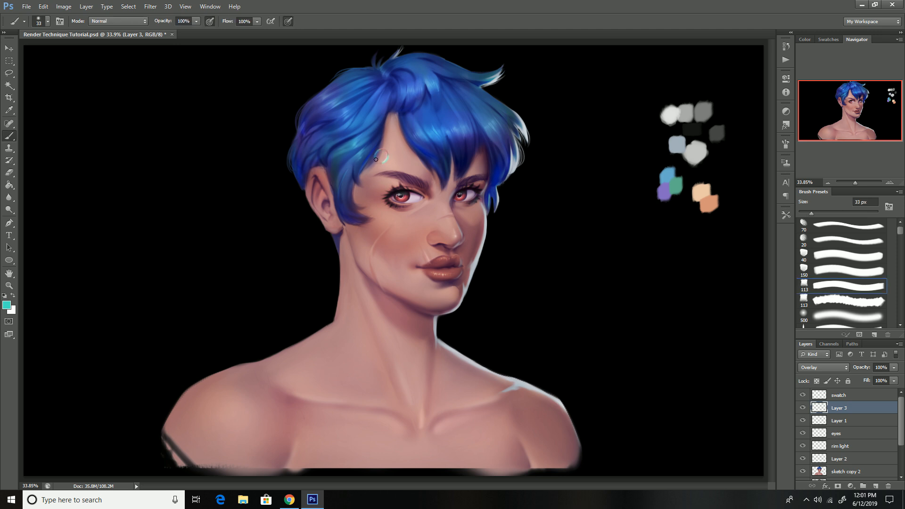
{"action": "key", "text": "e"}
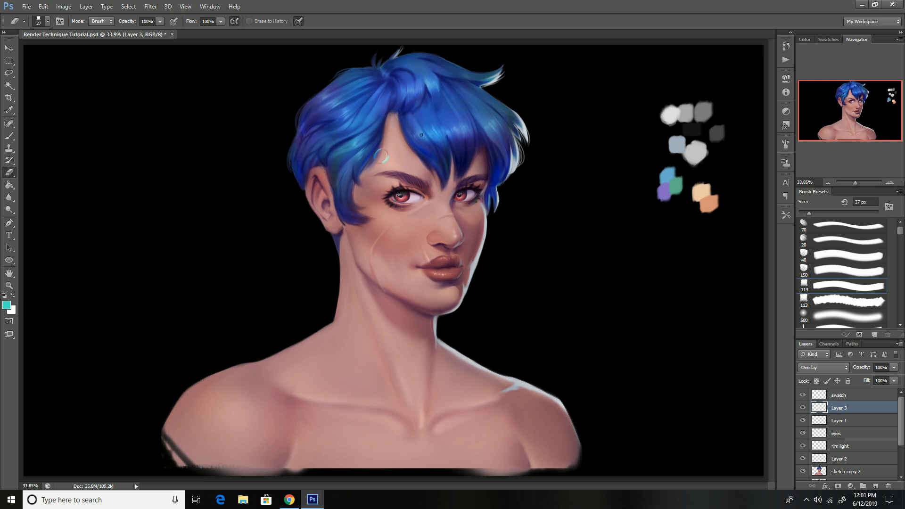
Step: Refine the temple ring's turquoise glow with a 33 px brush and 27 px eraser, and save the document
{"action": "key", "text": "b"}
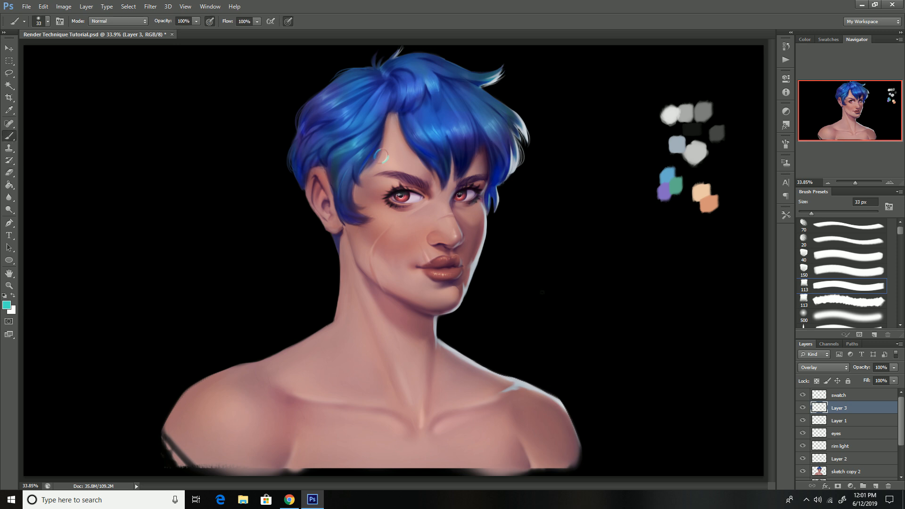
{"action": "key", "text": "e"}
{"action": "key", "text": "b"}
{"action": "key", "text": "e"}
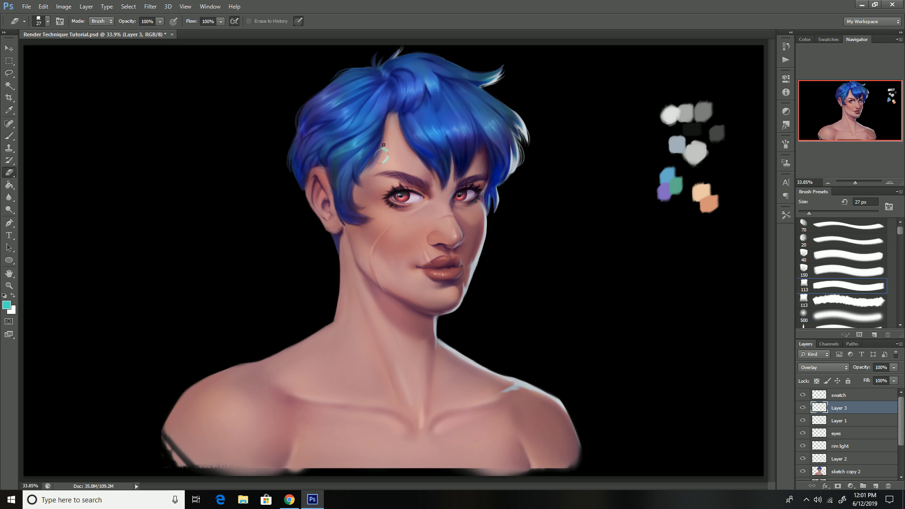
{"action": "key", "text": "ctrl+s"}
{"action": "key", "text": "b"}
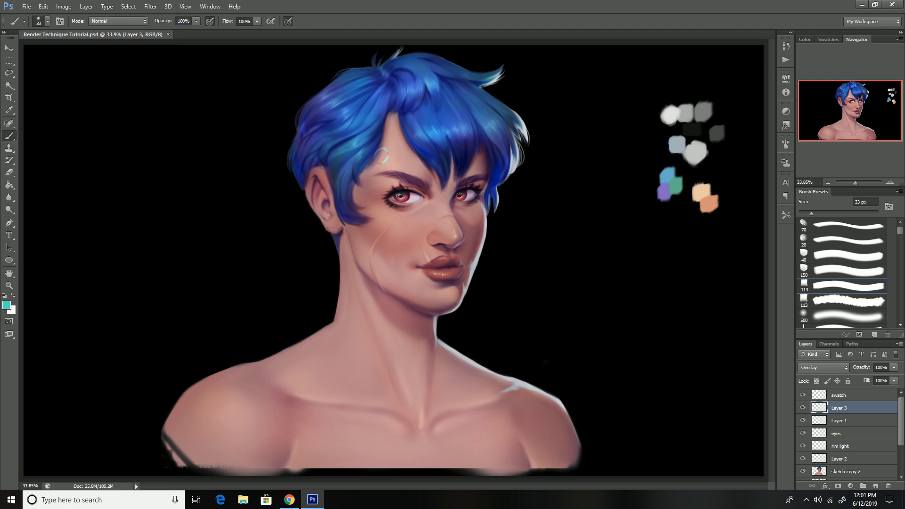
Step: Draw a small panel outline above the temple ring on Layer 2 and choose a lighter skin colour
{"action": "left_click", "coordinate": [838, 459]}
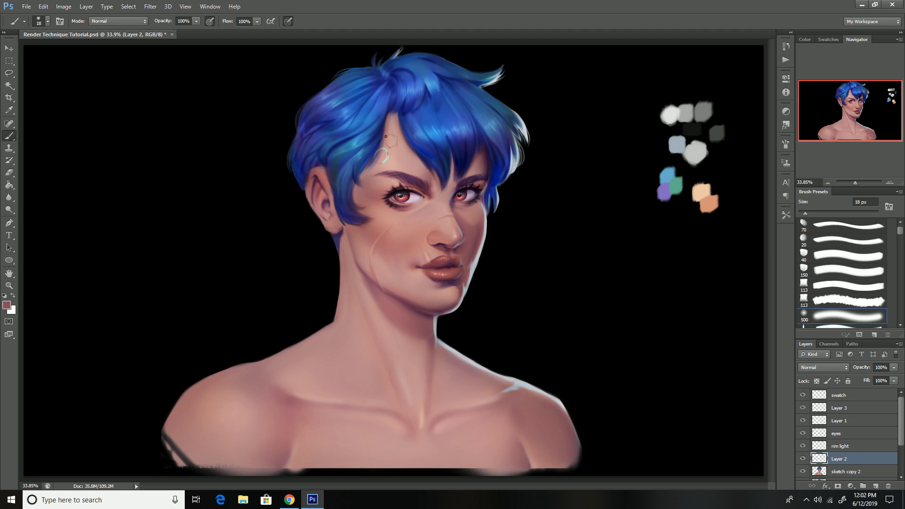
{"action": "left_click_drag", "start_coordinate": [386, 141], "coordinate": [393, 135]}
{"action": "left_click", "coordinate": [7, 305]}
{"action": "left_click", "coordinate": [598, 198]}
{"action": "left_click", "coordinate": [796, 191]}
{"action": "left_click", "coordinate": [393, 148], "text": "alt"}
Step: Lasso the area of the panel outline above the temple ring and copy it onto its own layer
{"action": "key", "text": "l"}
{"action": "mouse_move", "coordinate": [393, 125]}
{"action": "left_mouse_down"}
{"action": "mouse_move", "coordinate": [386, 134]}
{"action": "mouse_move", "coordinate": [399, 150]}
{"action": "mouse_move", "coordinate": [413, 155]}
{"action": "mouse_move", "coordinate": [429, 143]}
{"action": "mouse_move", "coordinate": [412, 132]}
{"action": "mouse_move", "coordinate": [383, 136]}
{"action": "mouse_move", "coordinate": [391, 139]}
{"action": "left_mouse_up"}
{"action": "key", "text": "ctrl+j"}
Step: Fade the copied panel marking with the soft 500 eraser preset and merge it back into Layer 2
{"action": "key", "text": "e"}
{"action": "left_click", "coordinate": [815, 314]}
{"action": "key", "text": "bracketleft"}
{"action": "key", "text": "bracketleft"}
{"action": "key", "text": "bracketleft"}
{"action": "key", "text": "bracketleft"}
{"action": "key", "text": "bracketleft"}
{"action": "key", "text": "bracketleft"}
{"action": "key", "text": "ctrl+e"}
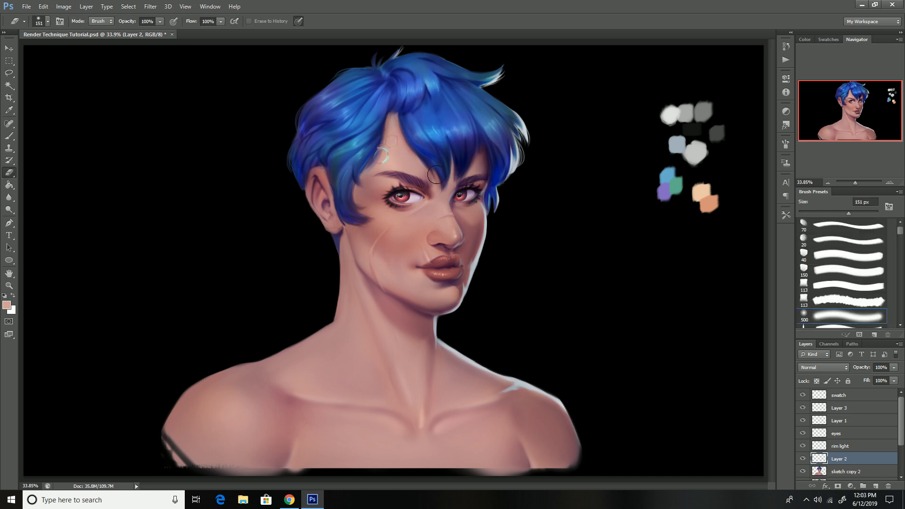
Step: Undo the last fading strokes on the panel marking above the temple ring and try merging it down with a smaller eraser
{"action": "key", "text": "ctrl+alt+z"}
{"action": "key", "text": "ctrl+alt+z"}
{"action": "key", "text": "ctrl+alt+z"}
{"action": "key", "text": "ctrl+e"}
{"action": "key", "text": "bracketleft"}
{"action": "key", "text": "bracketleft"}
{"action": "key", "text": "bracketleft"}
{"action": "key", "text": "bracketleft"}
{"action": "key", "text": "bracketleft"}
{"action": "key", "text": "bracketleft"}
{"action": "key", "text": "bracketleft"}
{"action": "key", "text": "bracketleft"}
{"action": "key", "text": "bracketleft"}
{"action": "key", "text": "ctrl+alt+z"}
Step: Enlarge the soft eraser and fade the seam marking on the cheek beside the ear on Layer 2
{"action": "key", "text": "bracketright"}
{"action": "key", "text": "bracketright"}
{"action": "key", "text": "bracketright"}
{"action": "key", "text": "bracketright"}
{"action": "key", "text": "bracketright"}
{"action": "key", "text": "bracketright"}
{"action": "key", "text": "bracketright"}
{"action": "key", "text": "bracketright"}
{"action": "left_click_drag", "start_coordinate": [351, 190], "coordinate": [357, 198]}
Step: Duplicate the panel marking onto the forehead, soften it with a 189 px eraser, and merge it into Layer 2
{"action": "key", "text": "ctrl+j"}
{"action": "left_click_drag", "start_coordinate": [393, 251], "coordinate": [419, 186]}
{"action": "left_click_drag", "start_coordinate": [415, 140], "coordinate": [404, 134]}
{"action": "left_click_drag", "start_coordinate": [844, 213], "coordinate": [856, 213]}
{"action": "left_click_drag", "start_coordinate": [372, 132], "coordinate": [378, 125]}
{"action": "key", "text": "ctrl+e"}
{"action": "key", "text": "ctrl+e"}
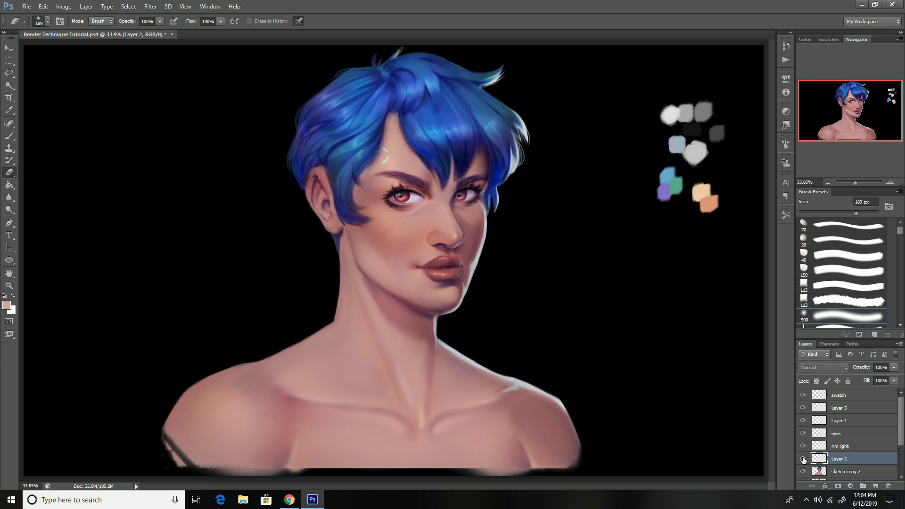
Step: Paint a short seam across the base of the neck on Layer 2 using skin tones sampled from the face
{"action": "key", "text": "b"}
{"action": "left_click_drag", "start_coordinate": [821, 227], "coordinate": [818, 226]}
{"action": "left_click_drag", "start_coordinate": [322, 333], "coordinate": [357, 387]}
{"action": "left_click", "coordinate": [375, 290], "text": "alt"}
{"action": "key", "text": "bracketright"}
{"action": "key", "text": "bracketright"}
{"action": "key", "text": "bracketright"}
{"action": "key", "text": "bracketright"}
{"action": "left_click", "coordinate": [392, 233], "text": "alt"}
{"action": "left_click_drag", "start_coordinate": [322, 334], "coordinate": [338, 365]}
{"action": "left_click", "coordinate": [344, 370], "text": "alt"}
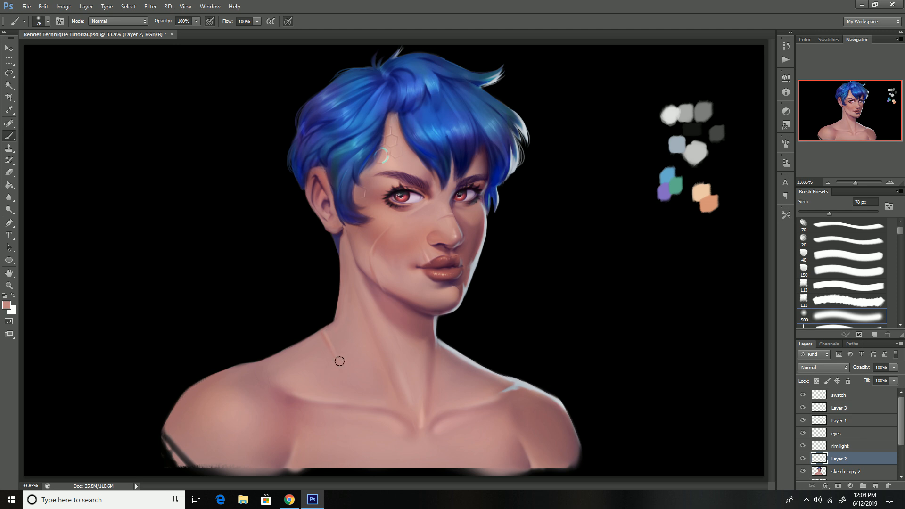
Step: Undo the last stroke and refine the seam at the neck base with the eraser reduced to 34 px
{"action": "key", "text": "e"}
{"action": "key", "text": "ctrl+z"}
{"action": "key", "text": "bracketleft"}
{"action": "key", "text": "bracketleft"}
{"action": "key", "text": "bracketleft"}
{"action": "key", "text": "bracketleft"}
{"action": "key", "text": "bracketleft"}
{"action": "key", "text": "bracketleft"}
{"action": "key", "text": "bracketleft"}
{"action": "key", "text": "bracketleft"}
{"action": "key", "text": "bracketleft"}
{"action": "key", "text": "bracketleft"}
{"action": "key", "text": "bracketleft"}
{"action": "key", "text": "bracketleft"}
{"action": "key", "text": "bracketleft"}
{"action": "key", "text": "bracketleft"}
{"action": "key", "text": "bracketleft"}
{"action": "key", "text": "bracketleft"}
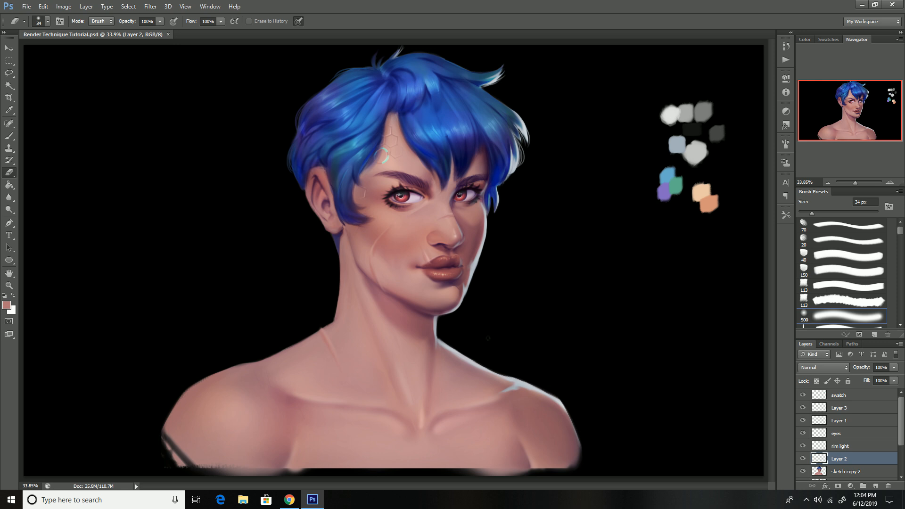
Step: Paste the copied panel marking onto a new Layer 4, move it to the outer shoulder, and rotate it to follow the contour
{"action": "key", "text": "b"}
{"action": "key", "text": "ctrl+v"}
{"action": "left_click_drag", "start_coordinate": [408, 278], "coordinate": [220, 409]}
{"action": "key", "text": "ctrl+t"}
{"action": "left_click_drag", "start_coordinate": [227, 422], "coordinate": [257, 411]}
{"action": "key", "text": "Return"}
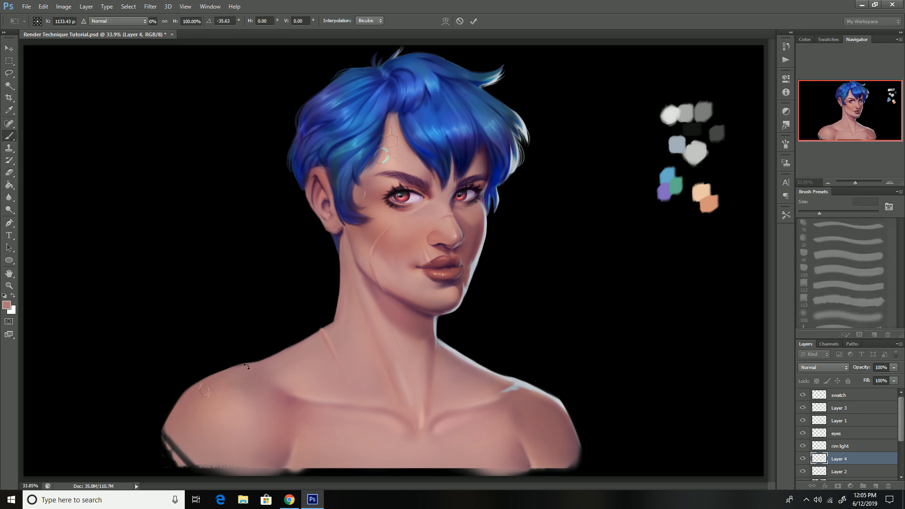
Step: Fade the pasted shoulder marking on Layer 4 with an enlarged soft eraser
{"action": "key", "text": "e"}
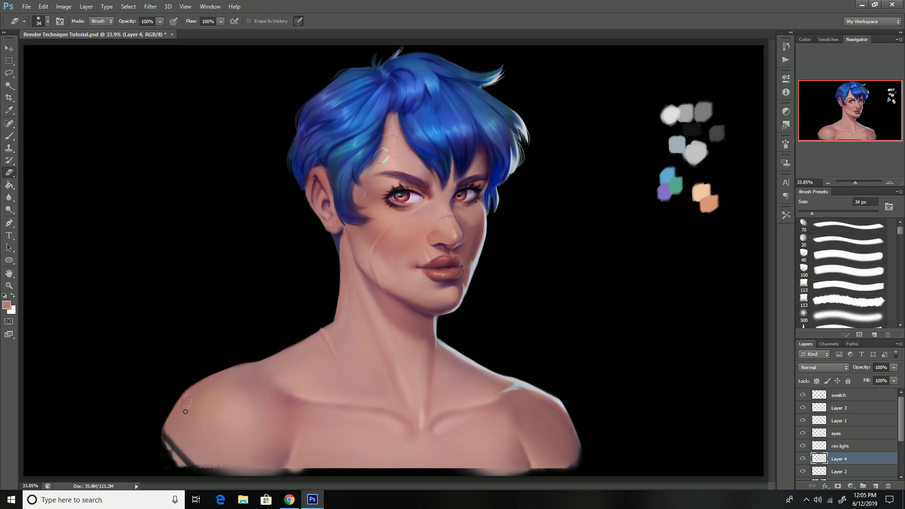
{"action": "key", "text": "bracketright"}
{"action": "key", "text": "bracketright"}
{"action": "key", "text": "bracketright"}
{"action": "key", "text": "bracketright"}
{"action": "key", "text": "bracketright"}
{"action": "key", "text": "bracketright"}
{"action": "key", "text": "bracketright"}
{"action": "key", "text": "bracketright"}
{"action": "key", "text": "bracketright"}
{"action": "left_click_drag", "start_coordinate": [182, 395], "coordinate": [178, 404]}
Step: Paint an angled panel seam on the upper arm with a small brush on Layer 4 and save the document
{"action": "key", "text": "b"}
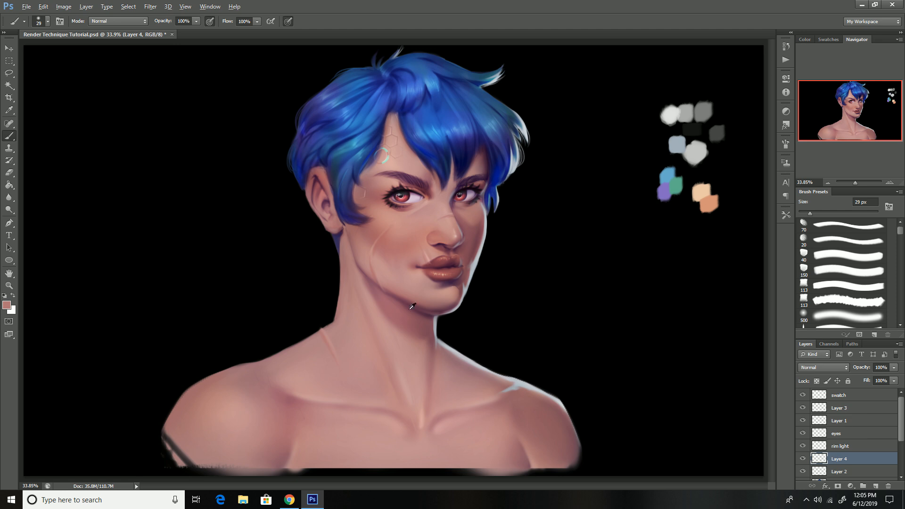
{"action": "left_click_drag", "start_coordinate": [196, 456], "coordinate": [220, 423]}
{"action": "left_click_drag", "start_coordinate": [809, 216], "coordinate": [813, 216]}
{"action": "left_click", "coordinate": [209, 434], "text": "alt"}
{"action": "key", "text": "ctrl+s"}
Step: Paint long curved seams from both shoulders down the chest on Layer 4, clean them with the eraser, and save
{"action": "left_click", "coordinate": [407, 306], "text": "alt"}
{"action": "left_click_drag", "start_coordinate": [293, 457], "coordinate": [341, 428]}
{"action": "left_click_drag", "start_coordinate": [290, 351], "coordinate": [317, 401]}
{"action": "key", "text": "bracketleft"}
{"action": "left_click", "coordinate": [293, 353], "text": "alt"}
{"action": "key", "text": "e"}
{"action": "key", "text": "ctrl+s"}
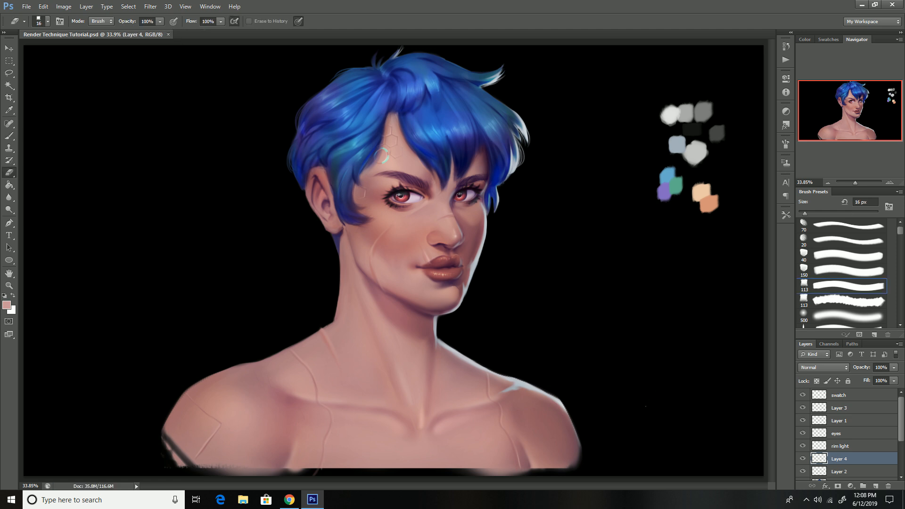
Step: Paint turquoise glow segments along the chest seam below the ear-side shoulder on Layer 3 and trim them with a 39 px eraser
{"action": "left_click_drag", "start_coordinate": [805, 213], "coordinate": [829, 215]}
{"action": "left_click", "coordinate": [833, 312]}
{"action": "left_click", "coordinate": [844, 408]}
{"action": "left_click", "coordinate": [7, 305]}
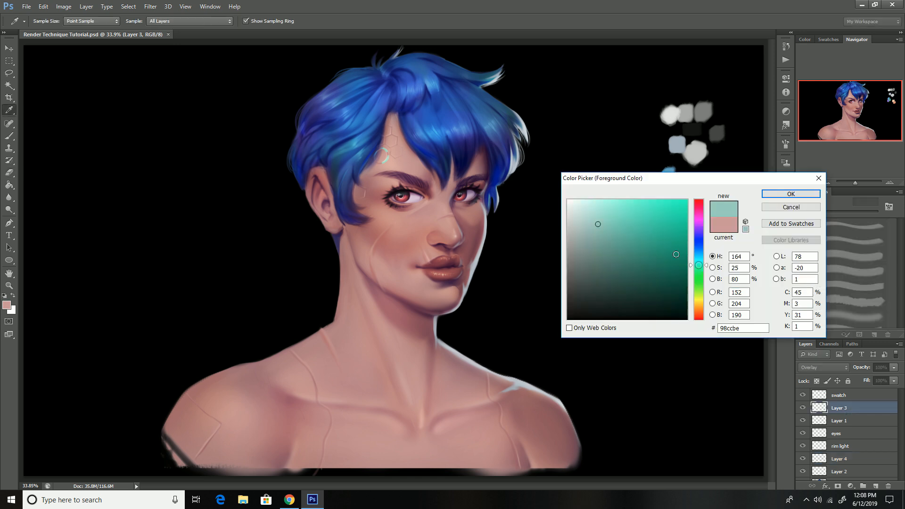
{"action": "key", "text": "Return"}
{"action": "key", "text": "b"}
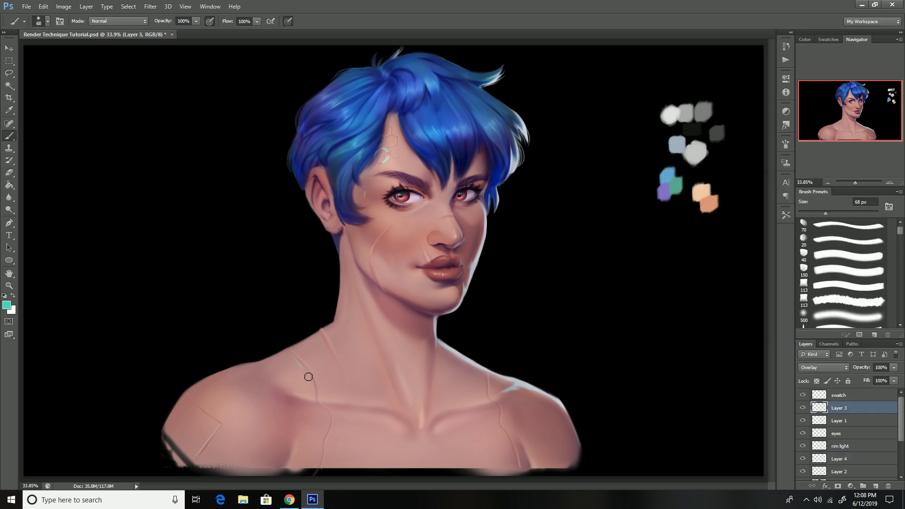
{"action": "mouse_move", "coordinate": [291, 352]}
{"action": "left_mouse_down"}
{"action": "mouse_move", "coordinate": [311, 375]}
{"action": "mouse_move", "coordinate": [331, 419]}
{"action": "mouse_move", "coordinate": [325, 466]}
{"action": "left_mouse_up"}
{"action": "key", "text": "ctrl+z"}
{"action": "mouse_move", "coordinate": [292, 352]}
{"action": "left_mouse_down"}
{"action": "mouse_move", "coordinate": [331, 426]}
{"action": "mouse_move", "coordinate": [322, 467]}
{"action": "left_mouse_up"}
{"action": "key", "text": "e"}
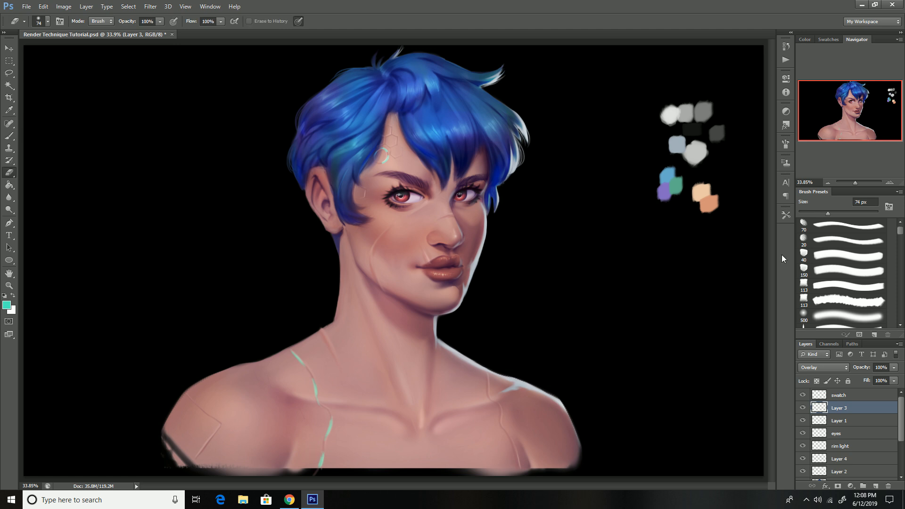
{"action": "left_click", "coordinate": [831, 288]}
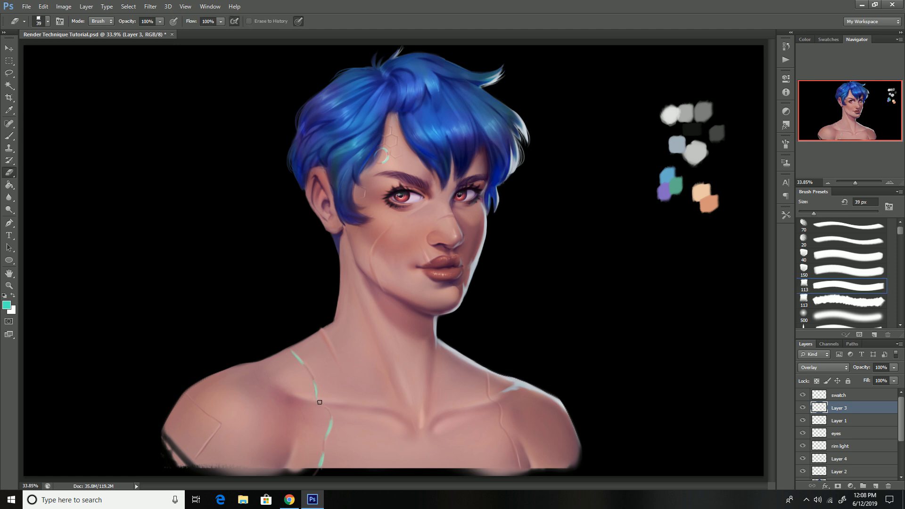
Step: Paint matching turquoise glow segments along the rim-lit shoulder's chest seam, tidy them with the eraser, and save the document
{"action": "key", "text": "b"}
{"action": "left_click_drag", "start_coordinate": [487, 375], "coordinate": [502, 429]}
{"action": "left_click_drag", "start_coordinate": [507, 434], "coordinate": [518, 466]}
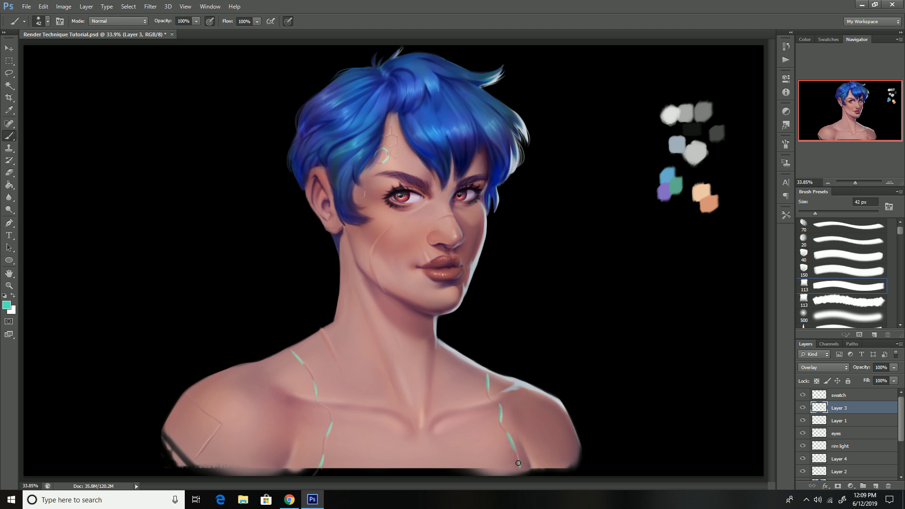
{"action": "key", "text": "e"}
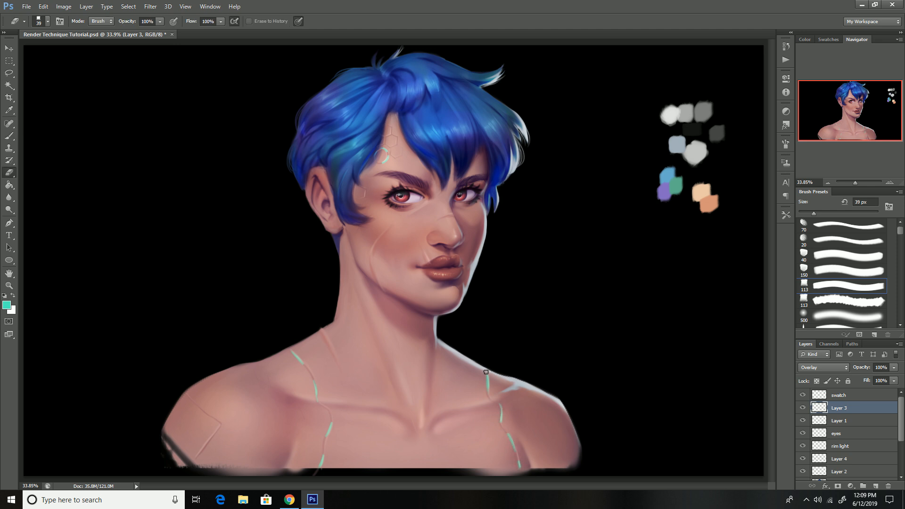
{"action": "key", "text": "ctrl+s"}
Step: Try to shade around the chest seams on Layer 4 with darker skin tones sampled from the face
{"action": "key", "text": "b"}
{"action": "left_click", "coordinate": [411, 317], "text": "alt"}
{"action": "left_click", "coordinate": [355, 461]}
{"action": "key", "text": "ctrl+z"}
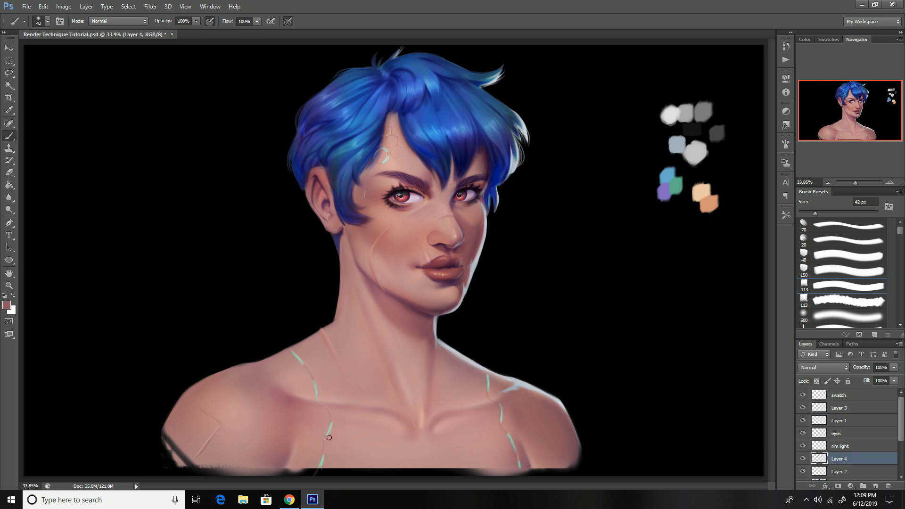
{"action": "key", "text": "ctrl+z"}
{"action": "left_click", "coordinate": [839, 459]}
{"action": "left_click_drag", "start_coordinate": [485, 388], "coordinate": [318, 391]}
{"action": "left_click", "coordinate": [414, 249], "text": "alt"}
{"action": "key", "text": "ctrl+alt+z"}
{"action": "key", "text": "ctrl+alt+z"}
{"action": "key", "text": "ctrl+s"}
Step: Try green glow dabs over the turquoise chest seams on Layer 1, using the green swatch colour
{"action": "left_click", "coordinate": [842, 214]}
{"action": "left_click", "coordinate": [844, 423]}
{"action": "left_click", "coordinate": [495, 376]}
{"action": "key", "text": "ctrl+z"}
{"action": "left_click", "coordinate": [676, 185], "text": "alt"}
{"action": "left_click", "coordinate": [841, 421]}
{"action": "left_click", "coordinate": [486, 375]}
{"action": "left_click", "coordinate": [321, 387]}
{"action": "key", "text": "ctrl+alt+z"}
{"action": "key", "text": "ctrl+alt+z"}
Step: Pick a blue foreground colour and try a soft glow dab over the rim-lit shoulder's seam
{"action": "left_click", "coordinate": [7, 305]}
{"action": "left_click", "coordinate": [656, 221]}
{"action": "left_click", "coordinate": [790, 194]}
{"action": "left_click", "coordinate": [843, 423]}
{"action": "left_click", "coordinate": [489, 386]}
{"action": "key", "text": "ctrl+z"}
Step: Move Layer 3 below Layer 1 and try blue glow dabs over the chest seams on Layer 1
{"action": "left_click_drag", "start_coordinate": [841, 410], "coordinate": [839, 426]}
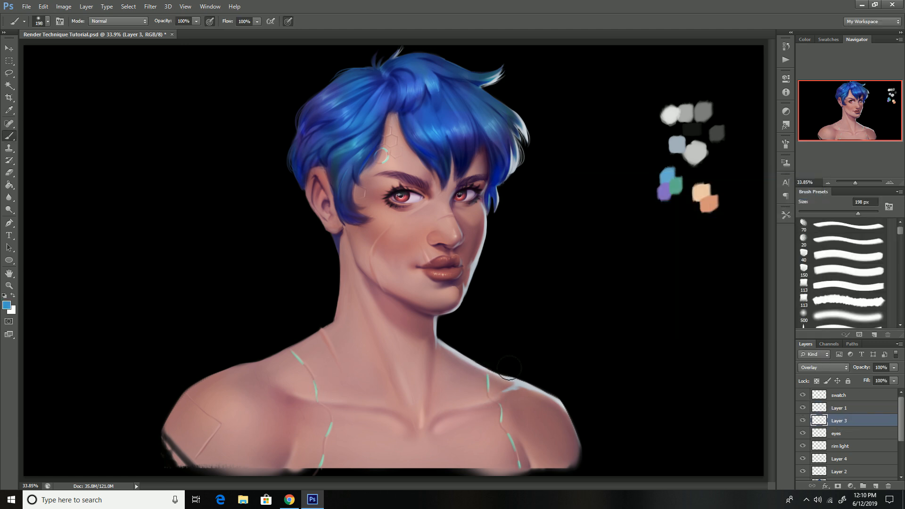
{"action": "left_click", "coordinate": [840, 408]}
{"action": "left_click", "coordinate": [487, 376]}
{"action": "left_click", "coordinate": [289, 352]}
{"action": "key", "text": "ctrl+alt+z"}
{"action": "key", "text": "ctrl+alt+z"}
Step: Dab a purple glow along the turquoise segments of both chest seams on Color Dodge Layer 1 and save the document
{"action": "left_click", "coordinate": [7, 305]}
{"action": "left_click", "coordinate": [699, 232]}
{"action": "left_click", "coordinate": [774, 197]}
{"action": "left_click", "coordinate": [487, 377]}
{"action": "left_click", "coordinate": [297, 358]}
{"action": "left_click", "coordinate": [312, 381]}
{"action": "left_click", "coordinate": [328, 425]}
{"action": "left_click", "coordinate": [321, 462]}
{"action": "left_click", "coordinate": [501, 417]}
{"action": "left_click", "coordinate": [512, 443]}
{"action": "left_click", "coordinate": [518, 459]}
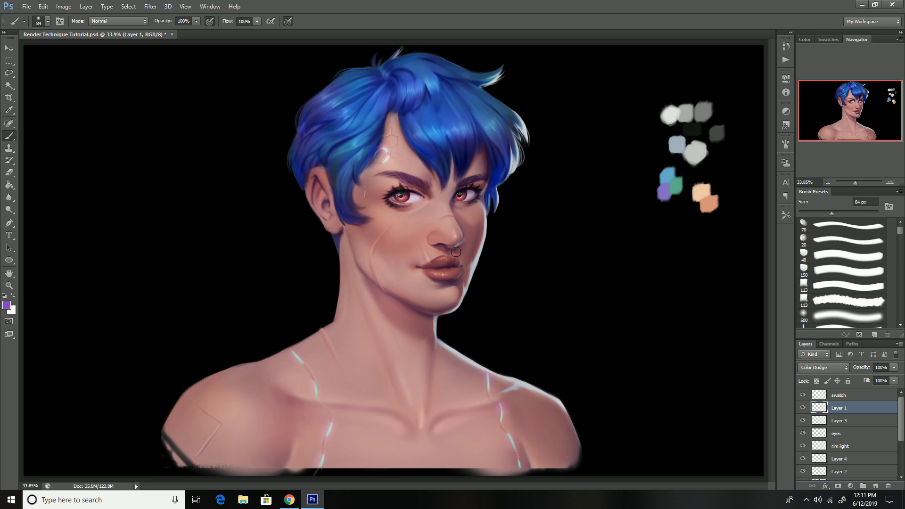
{"action": "key", "text": "ctrl+s"}
Step: Undo the last strokes and try a soft warm tint over the cheek on Overlay Layer 3
{"action": "key", "text": "ctrl+z"}
{"action": "key", "text": "ctrl+z"}
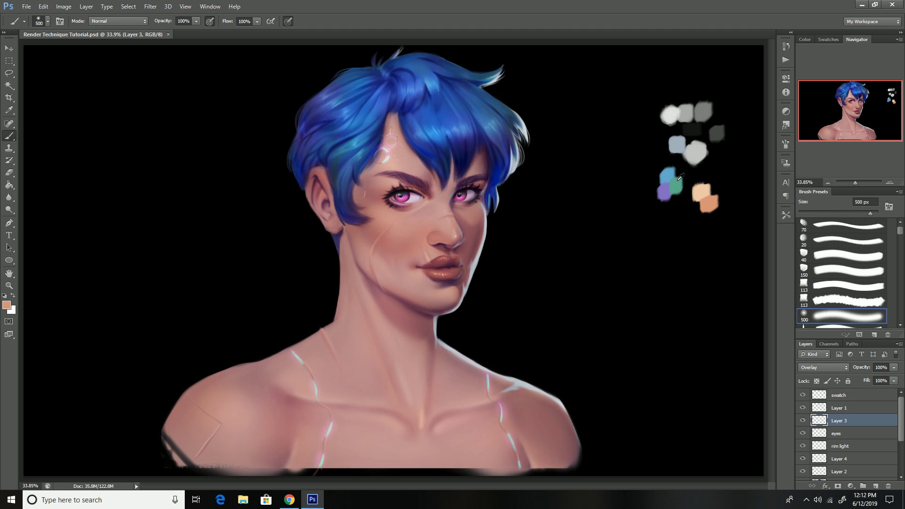
{"action": "left_click", "coordinate": [855, 424]}
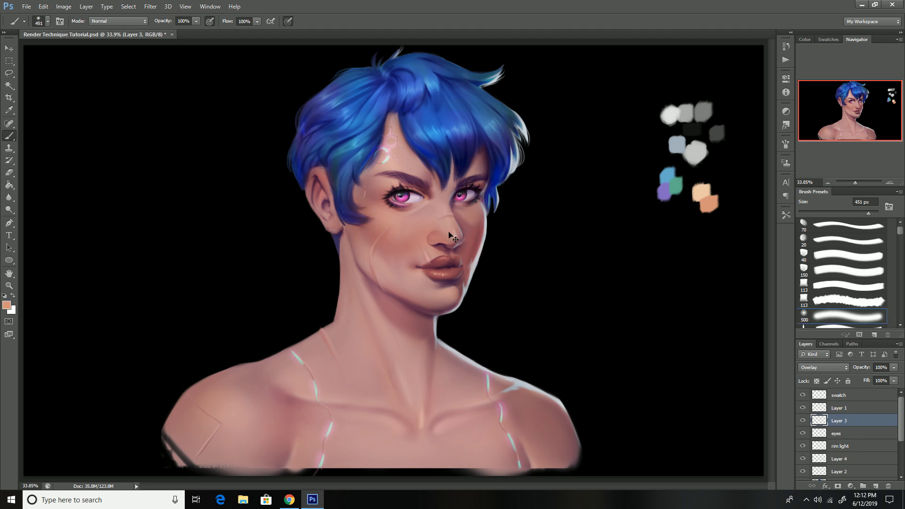
{"action": "left_click", "coordinate": [6, 305]}
{"action": "left_click", "coordinate": [699, 318]}
{"action": "left_click", "coordinate": [598, 214]}
{"action": "left_click", "coordinate": [791, 194]}
{"action": "left_click_drag", "start_coordinate": [395, 245], "coordinate": [380, 231]}
{"action": "key", "text": "ctrl+z"}
Step: Pick a pinker foreground colour and brush a soft warm tint over the face and lips on Layer 3
{"action": "left_click", "coordinate": [6, 305]}
{"action": "left_click", "coordinate": [610, 215]}
{"action": "left_click", "coordinate": [790, 194]}
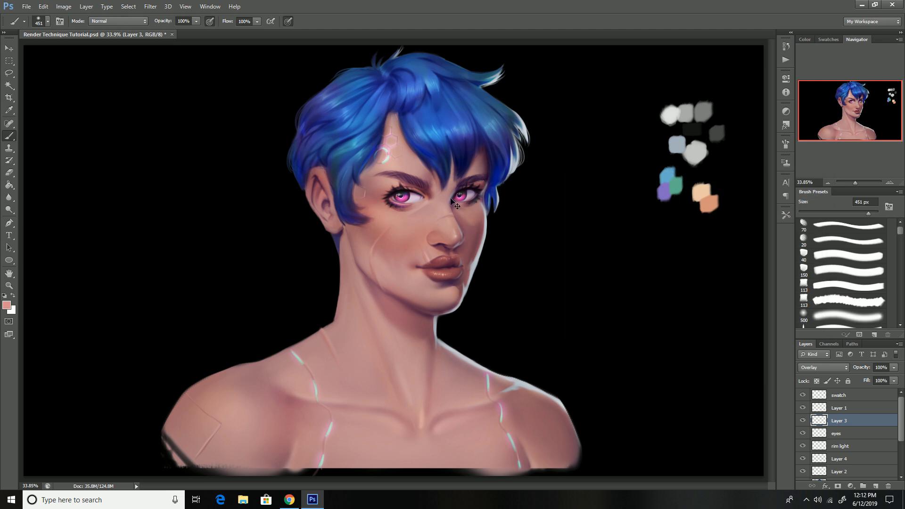
{"action": "left_click_drag", "start_coordinate": [291, 180], "coordinate": [294, 232]}
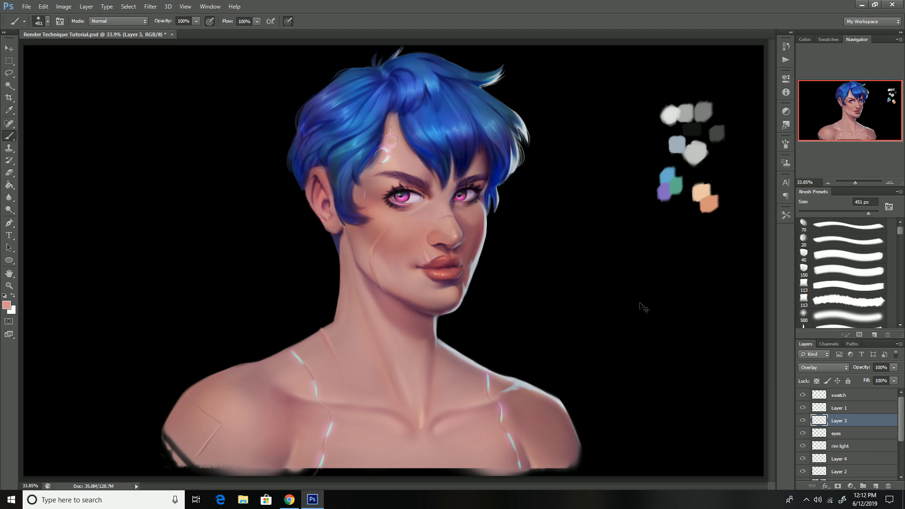
Step: Try soft pink glow dabs over the shoulder panel on Layer 3, reducing the brush size between attempts
{"action": "left_click_drag", "start_coordinate": [268, 413], "coordinate": [243, 400]}
{"action": "key", "text": "ctrl+z"}
{"action": "left_click_drag", "start_coordinate": [869, 214], "coordinate": [835, 216]}
{"action": "left_click", "coordinate": [267, 409]}
{"action": "key", "text": "ctrl+z"}
Step: Paint the number 03 on the shoulder panel in light pink on Layer 3, using a hard-edged brush of 34 px
{"action": "key", "text": "bracketleft"}
{"action": "key", "text": "bracketleft"}
{"action": "key", "text": "bracketleft"}
{"action": "key", "text": "bracketleft"}
{"action": "key", "text": "bracketleft"}
{"action": "key", "text": "bracketleft"}
{"action": "key", "text": "bracketleft"}
{"action": "key", "text": "bracketleft"}
{"action": "key", "text": "bracketleft"}
{"action": "key", "text": "bracketleft"}
{"action": "key", "text": "bracketleft"}
{"action": "key", "text": "bracketleft"}
{"action": "left_click", "coordinate": [6, 305]}
{"action": "left_click", "coordinate": [614, 203]}
{"action": "left_click", "coordinate": [790, 194]}
{"action": "left_click", "coordinate": [849, 285]}
{"action": "left_click", "coordinate": [812, 213]}
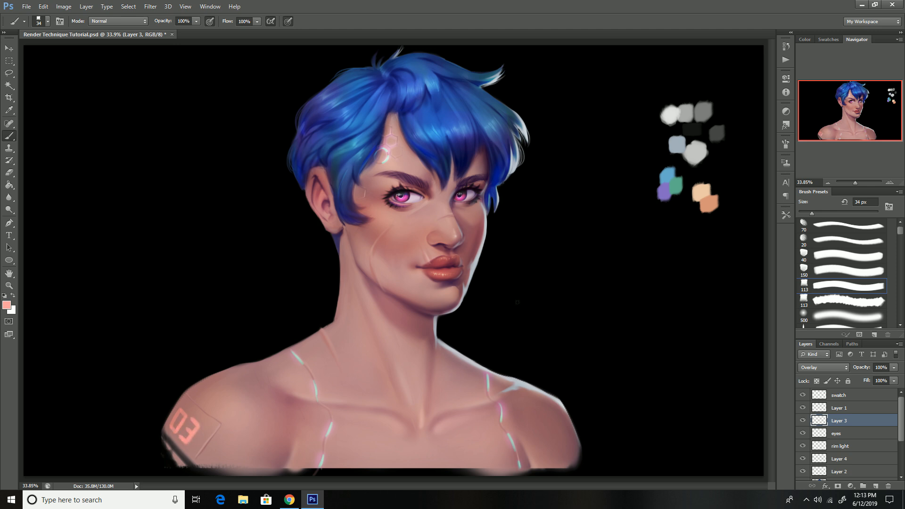
Step: Paint a small pink heart low on the chest on Layer 3 with a soft 98 px brush
{"action": "left_click", "coordinate": [844, 316]}
{"action": "left_click_drag", "start_coordinate": [462, 447], "coordinate": [477, 462]}
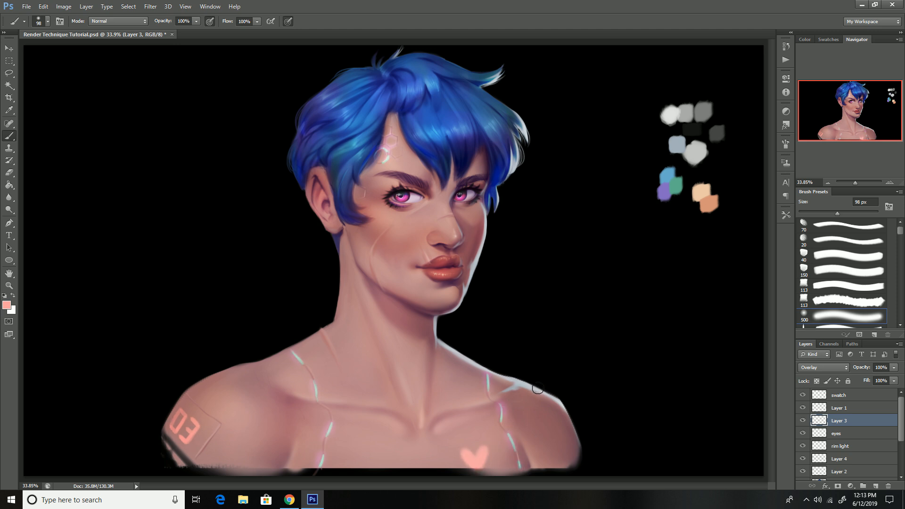
{"action": "key", "text": "e"}
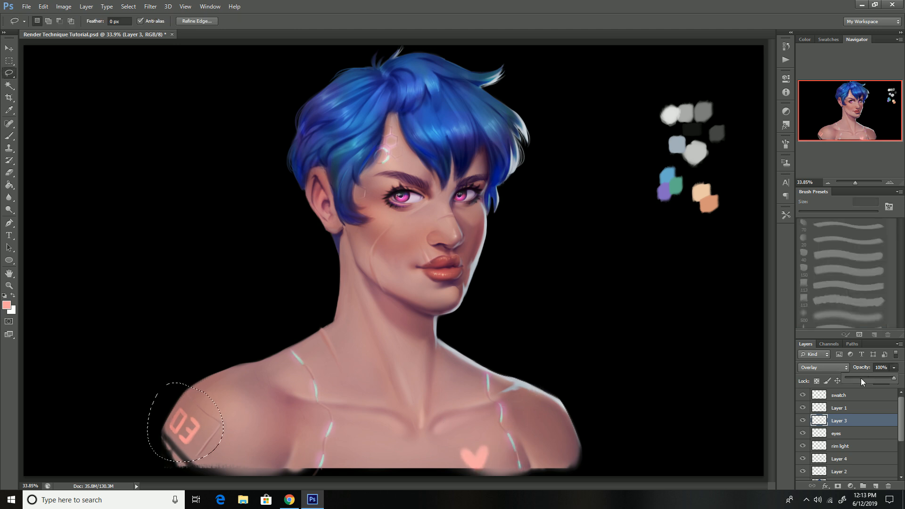
Step: Lasso the 03 marking and move it to its own layer, set to Overlay at 74% opacity
{"action": "mouse_move", "coordinate": [187, 440]}
{"action": "left_mouse_down"}
{"action": "mouse_move", "coordinate": [205, 380]}
{"action": "mouse_move", "coordinate": [221, 409]}
{"action": "left_mouse_up"}
{"action": "key", "text": "ctrl+z"}
{"action": "left_click", "coordinate": [9, 73]}
{"action": "key", "text": "ctrl+x"}
{"action": "key", "text": "ctrl+v"}
{"action": "left_click", "coordinate": [821, 367]}
{"action": "left_click", "coordinate": [807, 238]}
{"action": "left_click_drag", "start_coordinate": [894, 367], "coordinate": [883, 382]}
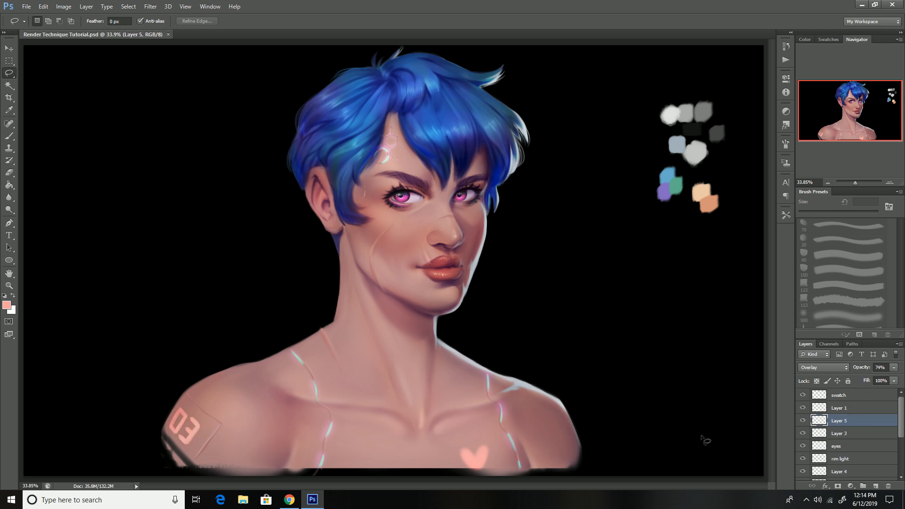
Step: Group the portrait layers, duplicate the group as Group 1 copy, and hide the original group
{"action": "scroll", "coordinate": [872, 417], "scroll_direction": "down", "scroll_amount": 3}
{"action": "left_click", "coordinate": [858, 440], "text": "shift"}
{"action": "key", "text": "ctrl+g"}
{"action": "right_click", "coordinate": [842, 408]}
{"action": "left_click", "coordinate": [841, 182]}
{"action": "key", "text": "Return"}
{"action": "left_click", "coordinate": [802, 420]}
{"action": "right_click", "coordinate": [849, 407]}
{"action": "left_click", "coordinate": [851, 312]}
{"action": "key", "text": "ctrl+z"}
Step: Merge the layers beneath Layer 3 in Group 1 copy, including eyes and rim light, into sketch copy 2
{"action": "left_click", "coordinate": [814, 407]}
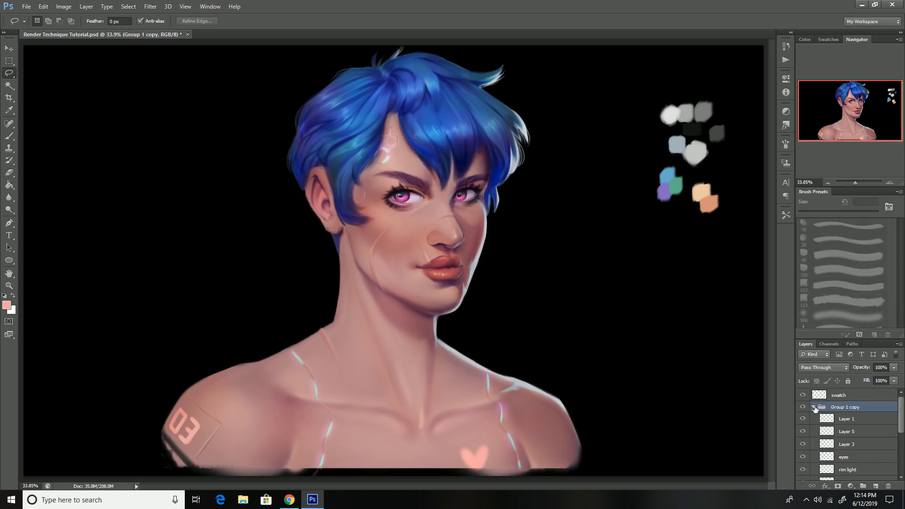
{"action": "scroll", "coordinate": [830, 419], "scroll_direction": "down", "scroll_amount": 3}
{"action": "left_click", "coordinate": [844, 444]}
{"action": "key", "text": "ctrl+e"}
{"action": "left_click", "coordinate": [841, 430]}
{"action": "key", "text": "ctrl+e"}
{"action": "left_click", "coordinate": [841, 420]}
{"action": "key", "text": "ctrl+e"}
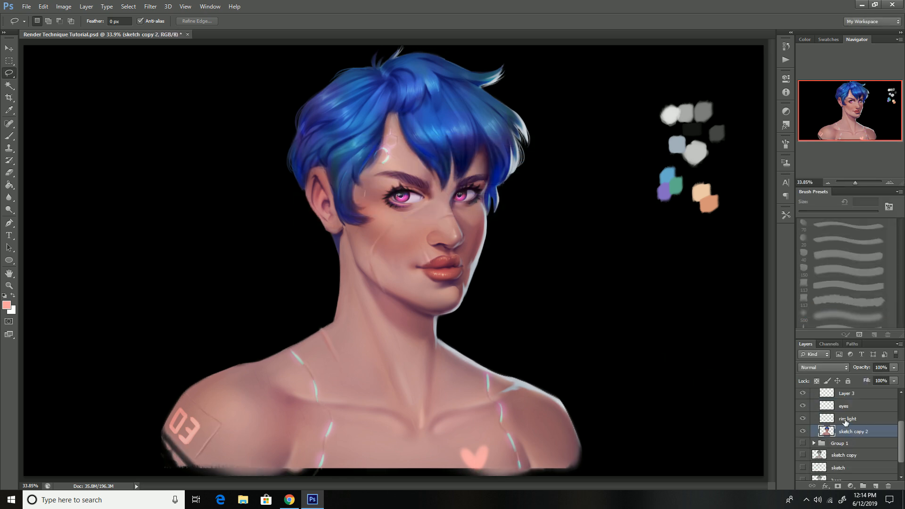
{"action": "left_click", "coordinate": [840, 419]}
{"action": "key", "text": "ctrl+e"}
Step: Select the area outside the portrait's outline on Layer 3, drop the selection and merge Layer 3 into sketch copy 2
{"action": "left_click", "coordinate": [841, 407]}
{"action": "left_click", "coordinate": [829, 419], "text": "ctrl"}
{"action": "key", "text": "ctrl+shift+i"}
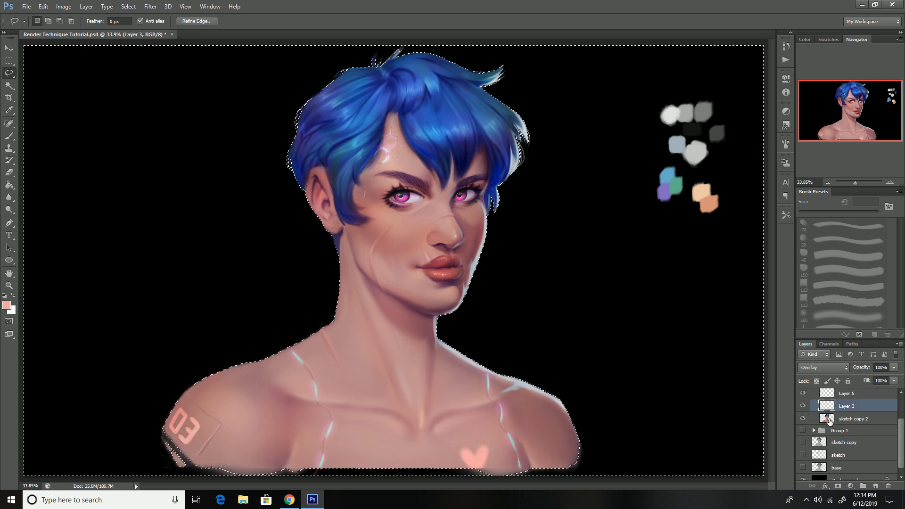
{"action": "key", "text": "ctrl+d"}
{"action": "key", "text": "ctrl+e"}
Step: Merge the remaining Layer 5, Layer 1 and the duplicated group into a single Group 1 copy layer
{"action": "scroll", "coordinate": [847, 414], "scroll_direction": "up", "scroll_amount": 3}
{"action": "left_click", "coordinate": [844, 431]}
{"action": "left_click", "coordinate": [803, 430]}
{"action": "left_click", "coordinate": [803, 430]}
{"action": "key", "text": "ctrl+e"}
{"action": "left_click", "coordinate": [844, 418]}
{"action": "key", "text": "ctrl+e"}
{"action": "left_click", "coordinate": [844, 407]}
{"action": "key", "text": "ctrl+e"}
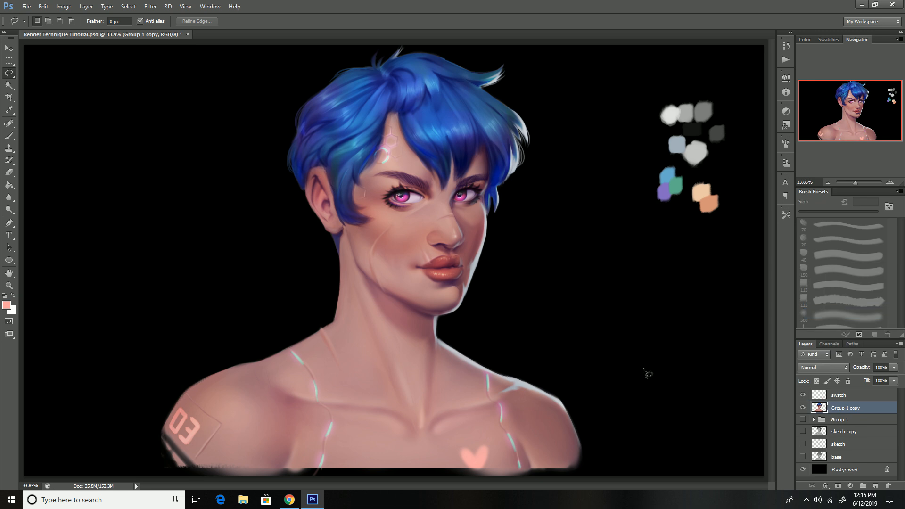
Step: Hide the swatch layer, apply Color Balance to Group 1 copy with highlights at -2, -4, -3, and save the document
{"action": "left_click", "coordinate": [803, 395]}
{"action": "key", "text": "ctrl+b"}
{"action": "left_click_drag", "start_coordinate": [604, 263], "coordinate": [606, 265]}
{"action": "left_click_drag", "start_coordinate": [604, 285], "coordinate": [605, 285]}
{"action": "mouse_move", "coordinate": [603, 274]}
{"action": "left_mouse_down"}
{"action": "mouse_move", "coordinate": [607, 263]}
{"action": "mouse_move", "coordinate": [608, 285]}
{"action": "left_mouse_up"}
{"action": "left_click", "coordinate": [533, 310]}
{"action": "left_click_drag", "start_coordinate": [607, 263], "coordinate": [600, 283]}
{"action": "left_click", "coordinate": [626, 309]}
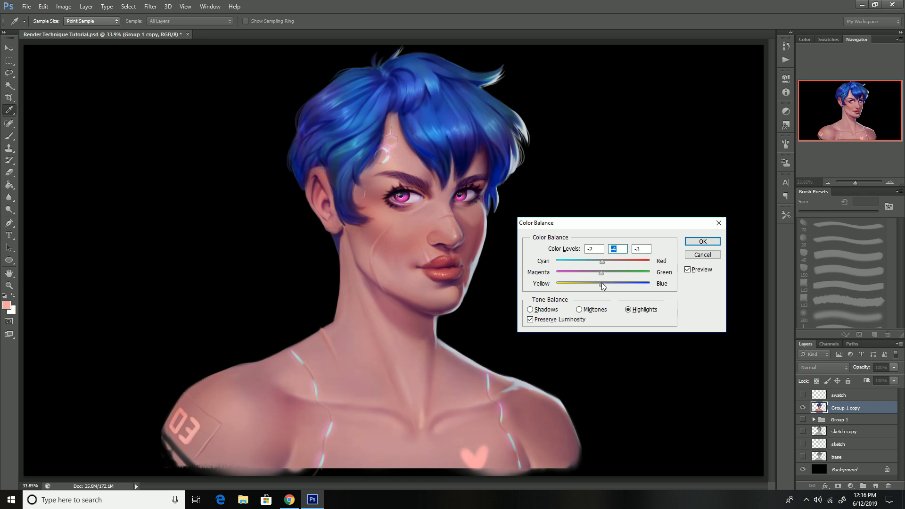
{"action": "left_click", "coordinate": [703, 241]}
{"action": "left_click", "coordinate": [803, 419]}
{"action": "key", "text": "ctrl+s"}
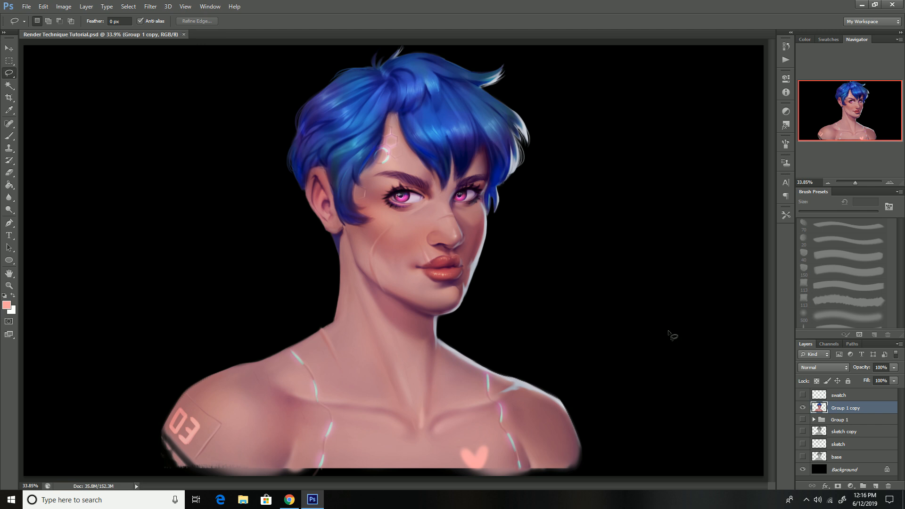
Step: Erase the bust's ragged lower edge and cut sweeping strokes into both lower corners of the shoulders, and save
{"action": "key", "text": "e"}
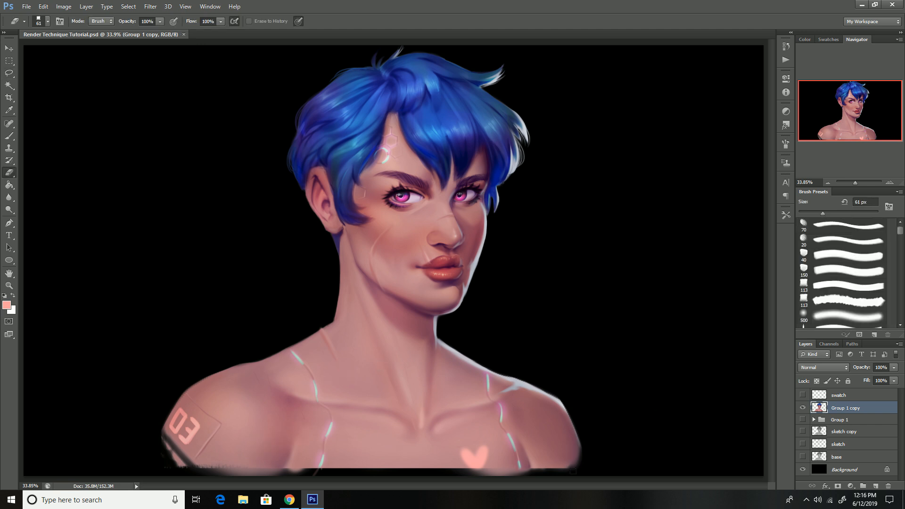
{"action": "mouse_move", "coordinate": [560, 473]}
{"action": "left_mouse_down"}
{"action": "mouse_move", "coordinate": [193, 473]}
{"action": "mouse_move", "coordinate": [580, 471]}
{"action": "left_mouse_up"}
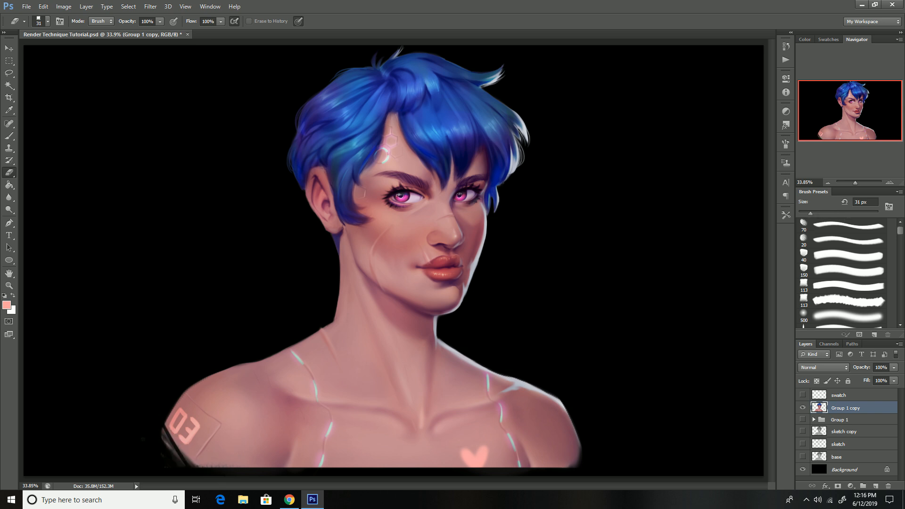
{"action": "left_click_drag", "start_coordinate": [579, 453], "coordinate": [499, 478]}
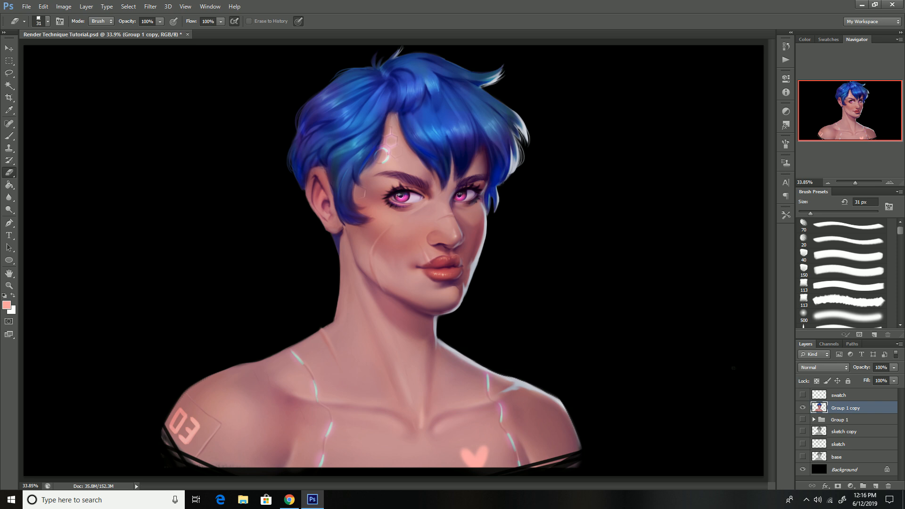
{"action": "key", "text": "ctrl+s"}
Step: Create a new layer directly above Background and set a soft brush of 2604 px for it
{"action": "left_click", "coordinate": [850, 472]}
{"action": "left_click", "coordinate": [875, 486]}
{"action": "left_click", "coordinate": [840, 315]}
{"action": "left_click", "coordinate": [875, 214]}
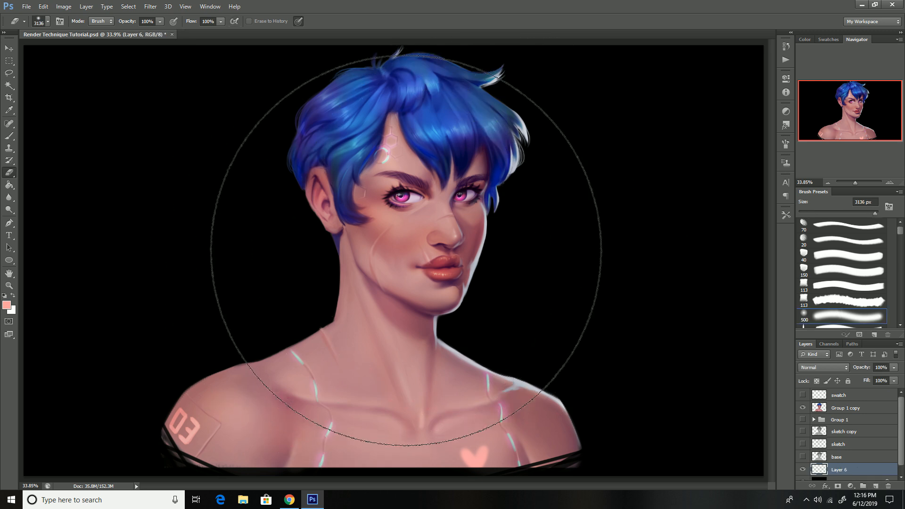
{"action": "key", "text": "b"}
{"action": "left_click", "coordinate": [874, 214]}
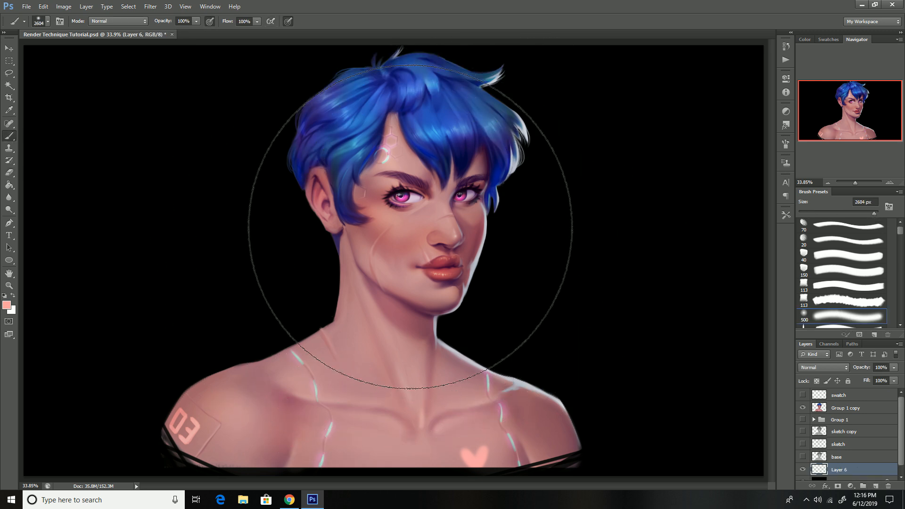
Step: Try large soft glow dabs behind the head on Layer 6, first in pink and in a neutral grey
{"action": "left_click", "coordinate": [398, 289]}
{"action": "key", "text": "ctrl+z"}
{"action": "left_click", "coordinate": [6, 305]}
{"action": "left_click", "coordinate": [698, 255]}
{"action": "left_click", "coordinate": [572, 266]}
{"action": "left_click", "coordinate": [790, 193]}
{"action": "mouse_move", "coordinate": [443, 326]}
{"action": "left_mouse_down"}
{"action": "mouse_move", "coordinate": [392, 330]}
{"action": "mouse_move", "coordinate": [457, 287]}
{"action": "left_mouse_up"}
{"action": "key", "text": "ctrl+z"}
{"action": "left_click", "coordinate": [398, 189]}
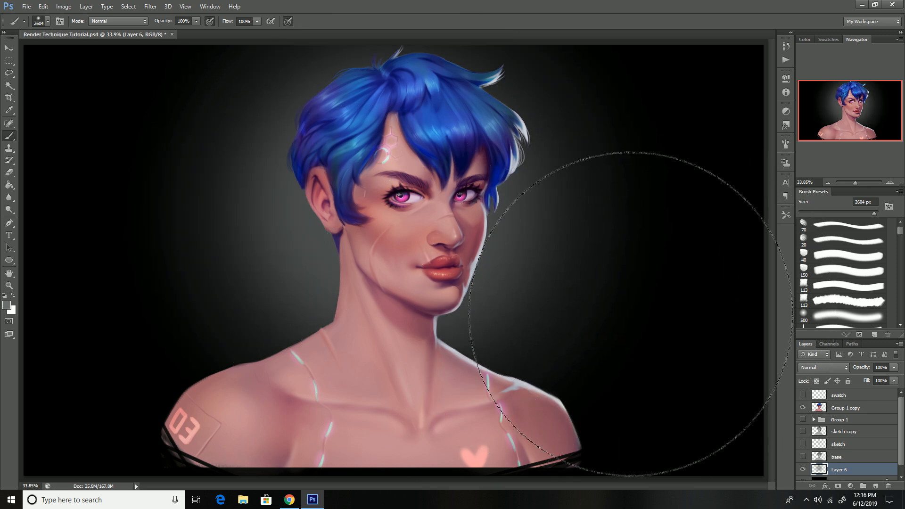
{"action": "key", "text": "ctrl+z"}
Step: Paint a large soft blue-grey glow behind the head on Layer 6 and save the document
{"action": "left_click", "coordinate": [6, 305]}
{"action": "left_click", "coordinate": [791, 194]}
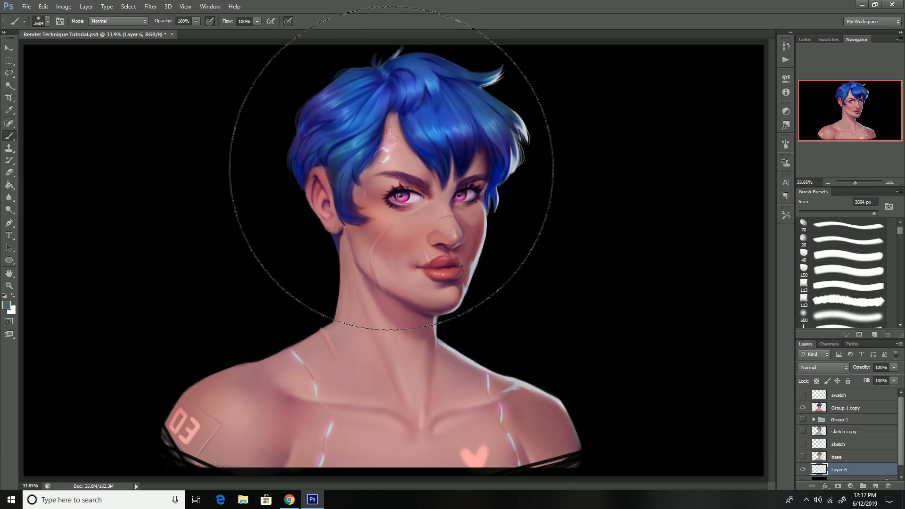
{"action": "left_click_drag", "start_coordinate": [374, 182], "coordinate": [626, 303]}
{"action": "key", "text": "ctrl+z"}
{"action": "key", "text": "ctrl+z"}
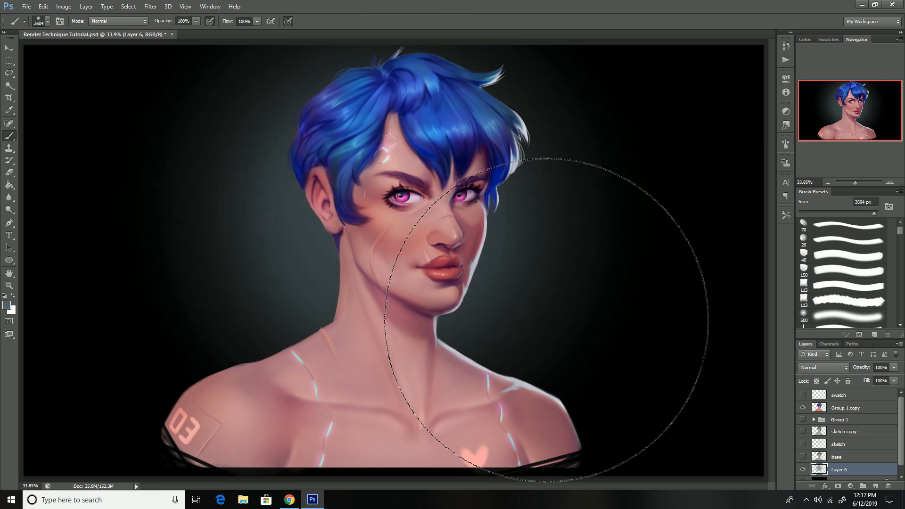
{"action": "key", "text": "ctrl+z"}
{"action": "key", "text": "ctrl+z"}
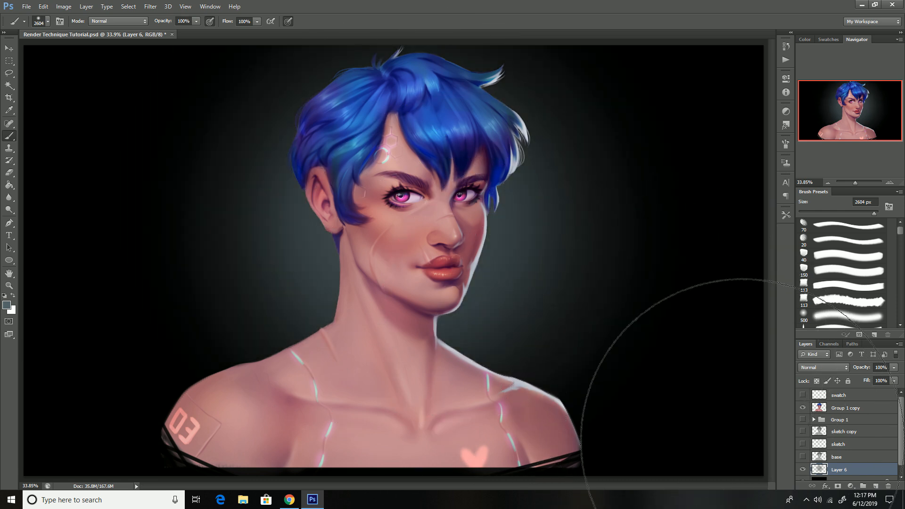
{"action": "key", "text": "ctrl+s"}
Step: Compare the portrait with and without the Layer 6 background glow and leave that layer hidden
{"action": "left_click", "coordinate": [804, 470]}
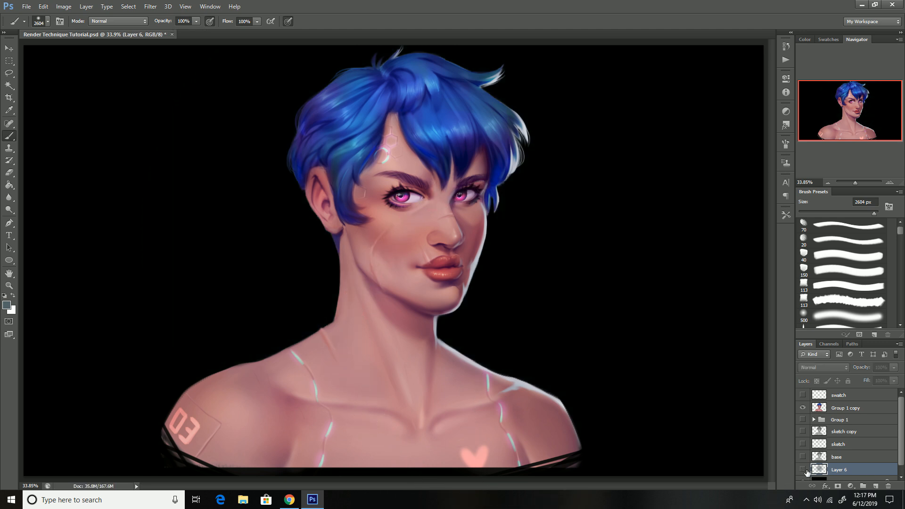
{"action": "left_click", "coordinate": [803, 469]}
{"action": "left_click", "coordinate": [803, 470]}
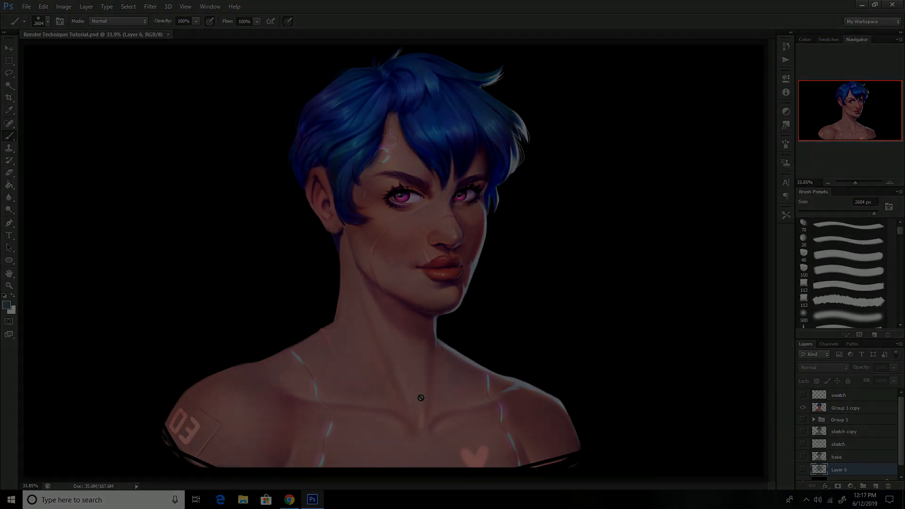